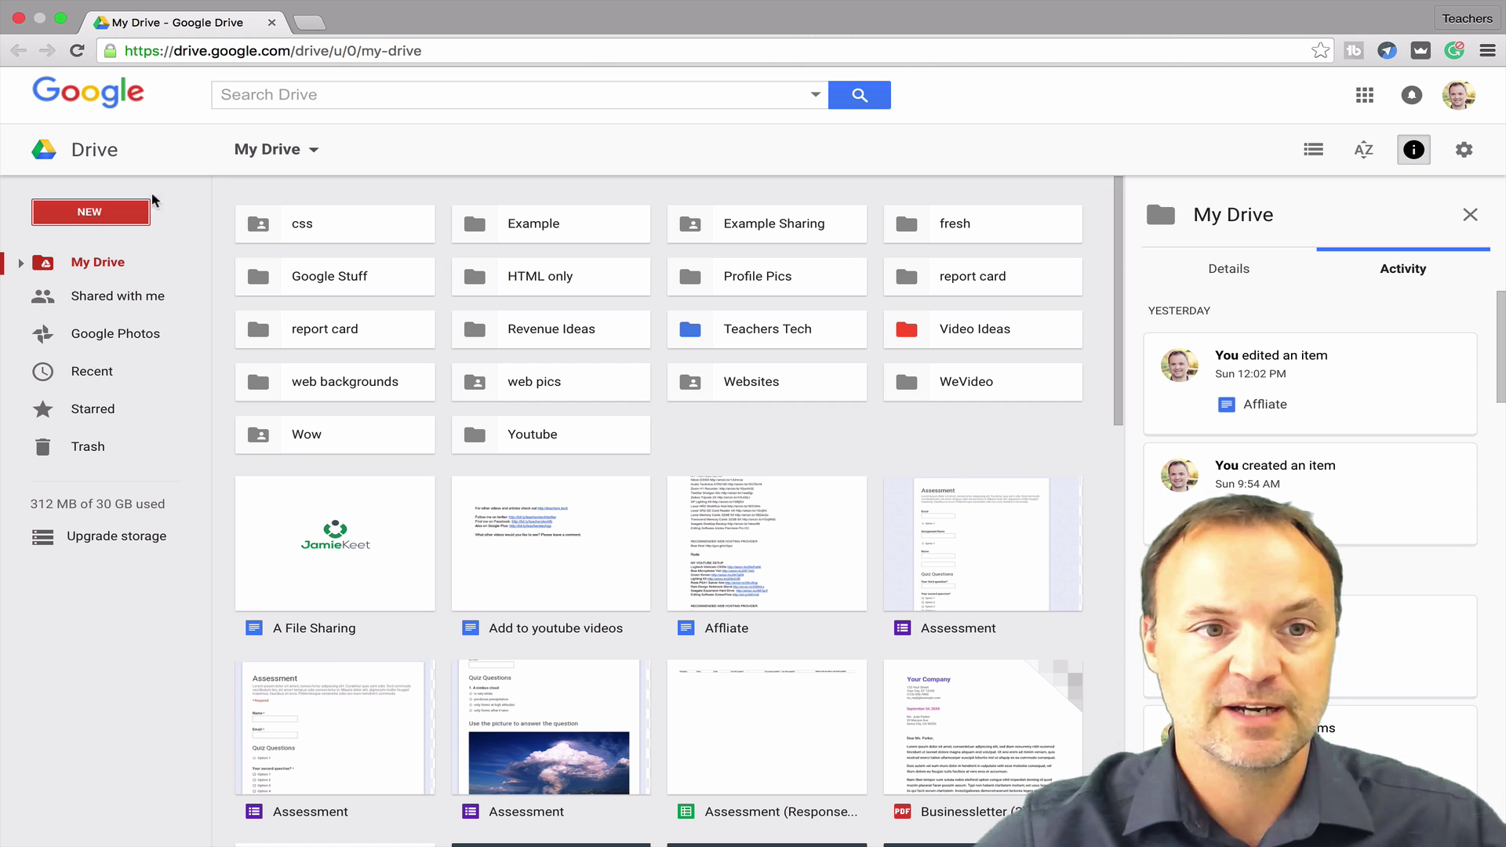
Create a new blank Google Forms form from Google Drive's New menu.
{"action": "left_click", "coordinate": [133, 216]}
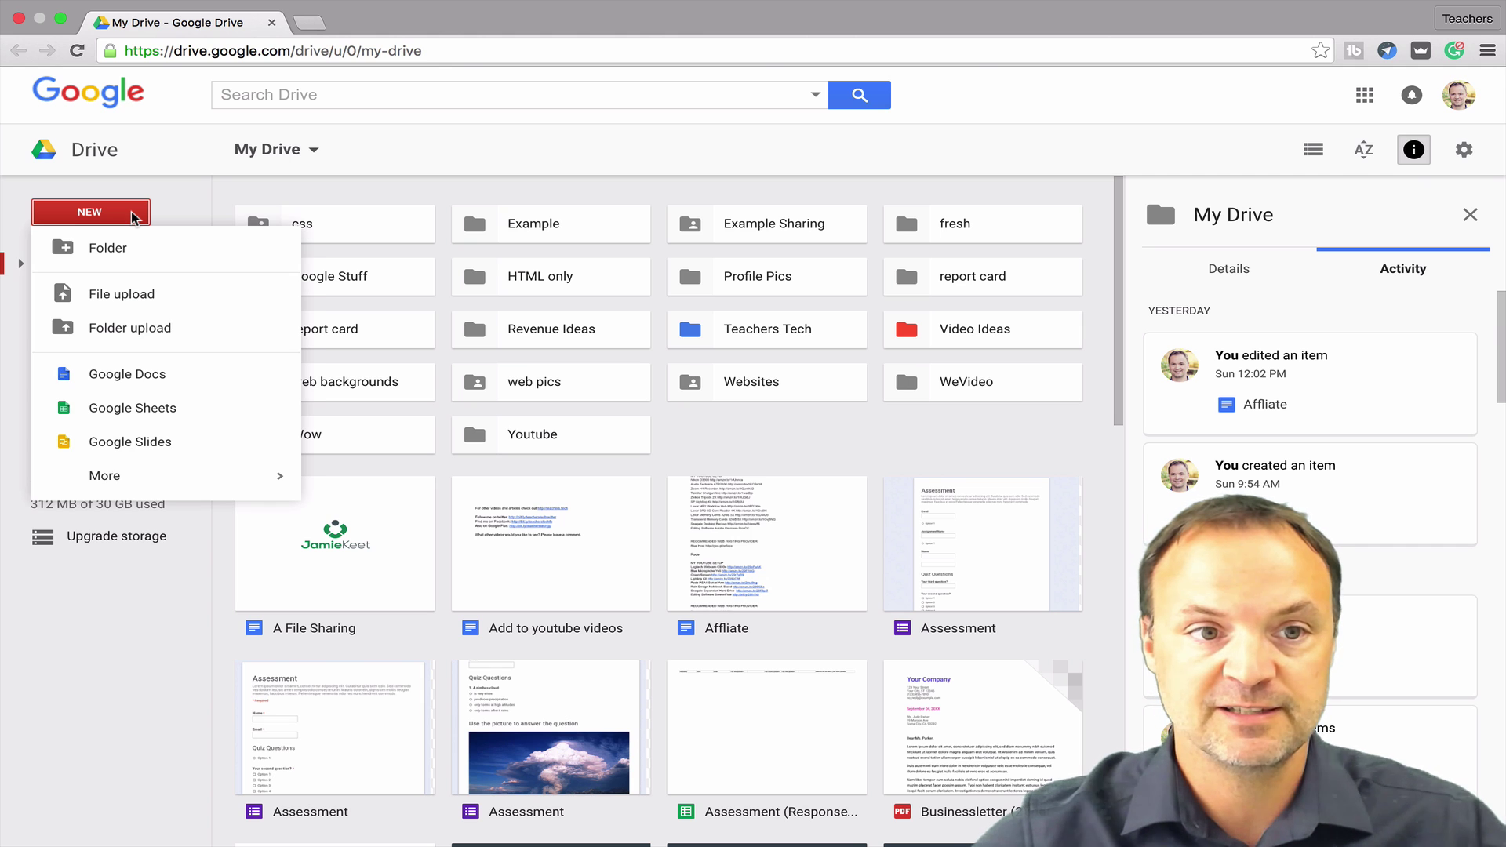
{"action": "mouse_move", "coordinate": [124, 479]}
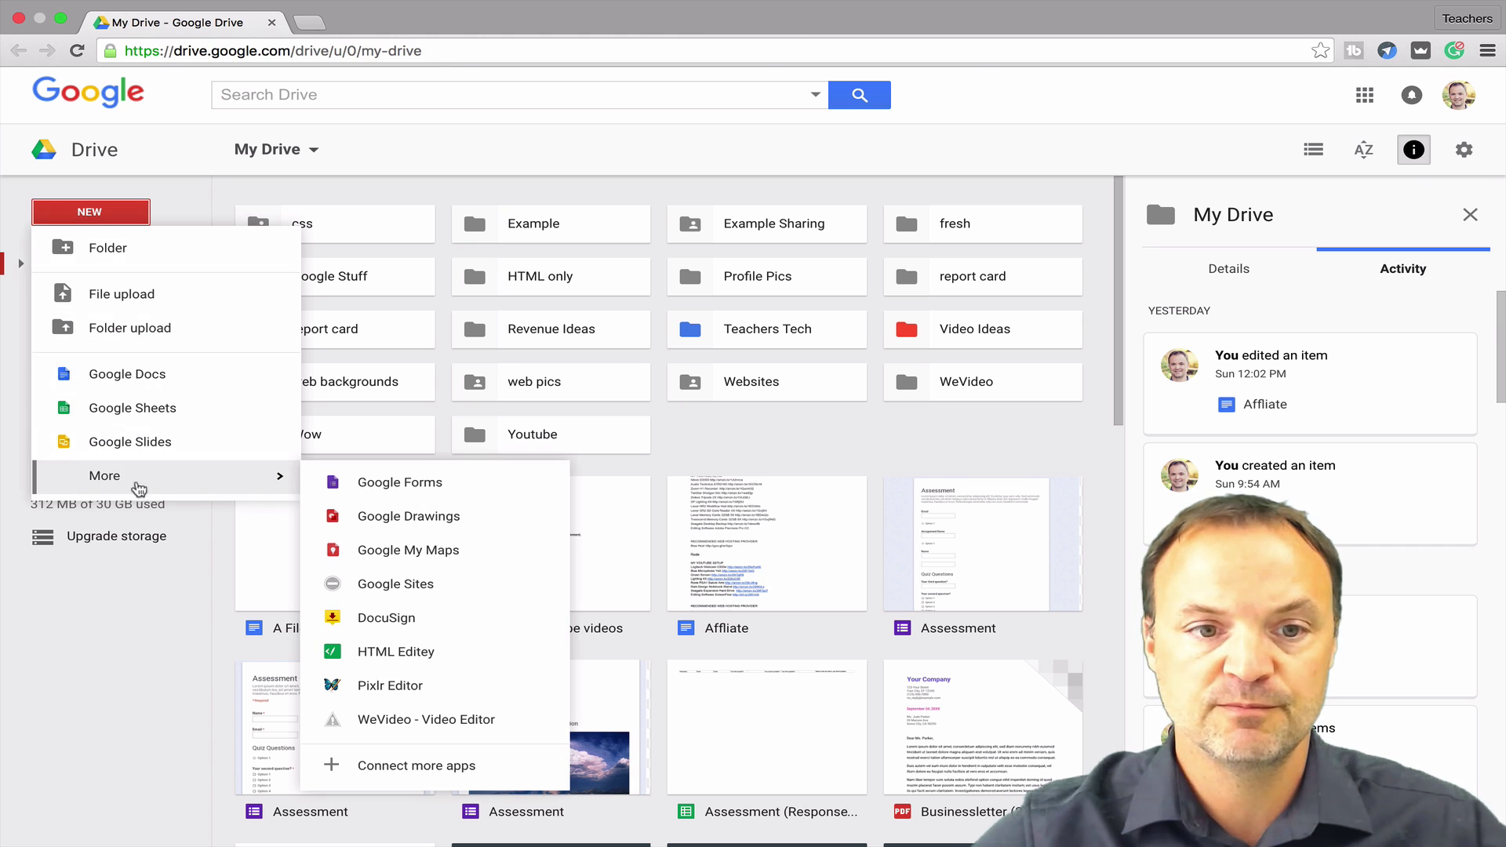
{"action": "left_click", "coordinate": [384, 490]}
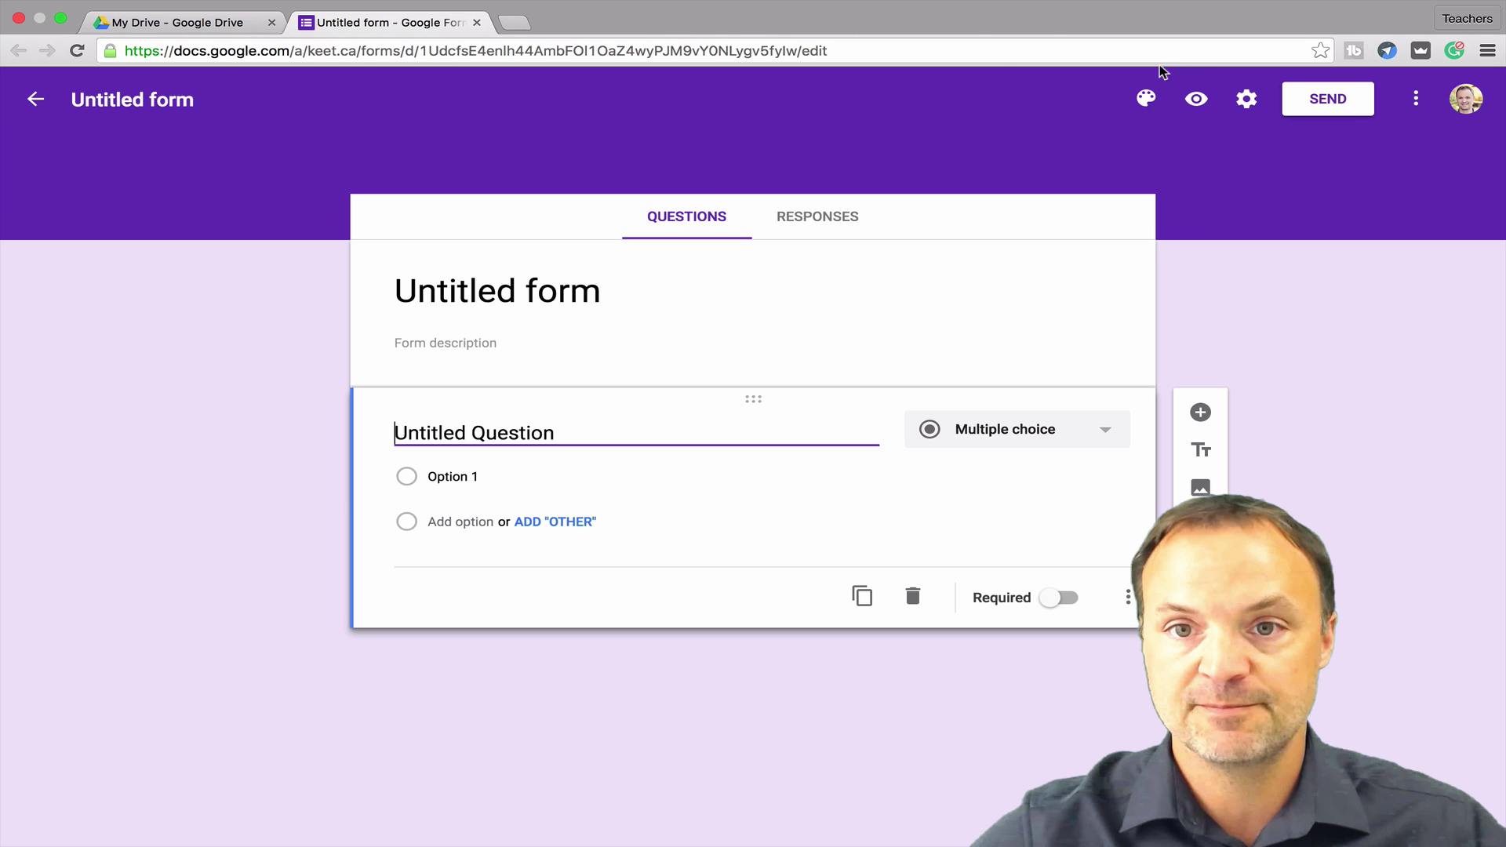
Change the form's theme colour to lime green and bring up the form settings.
{"action": "left_click", "coordinate": [1144, 94]}
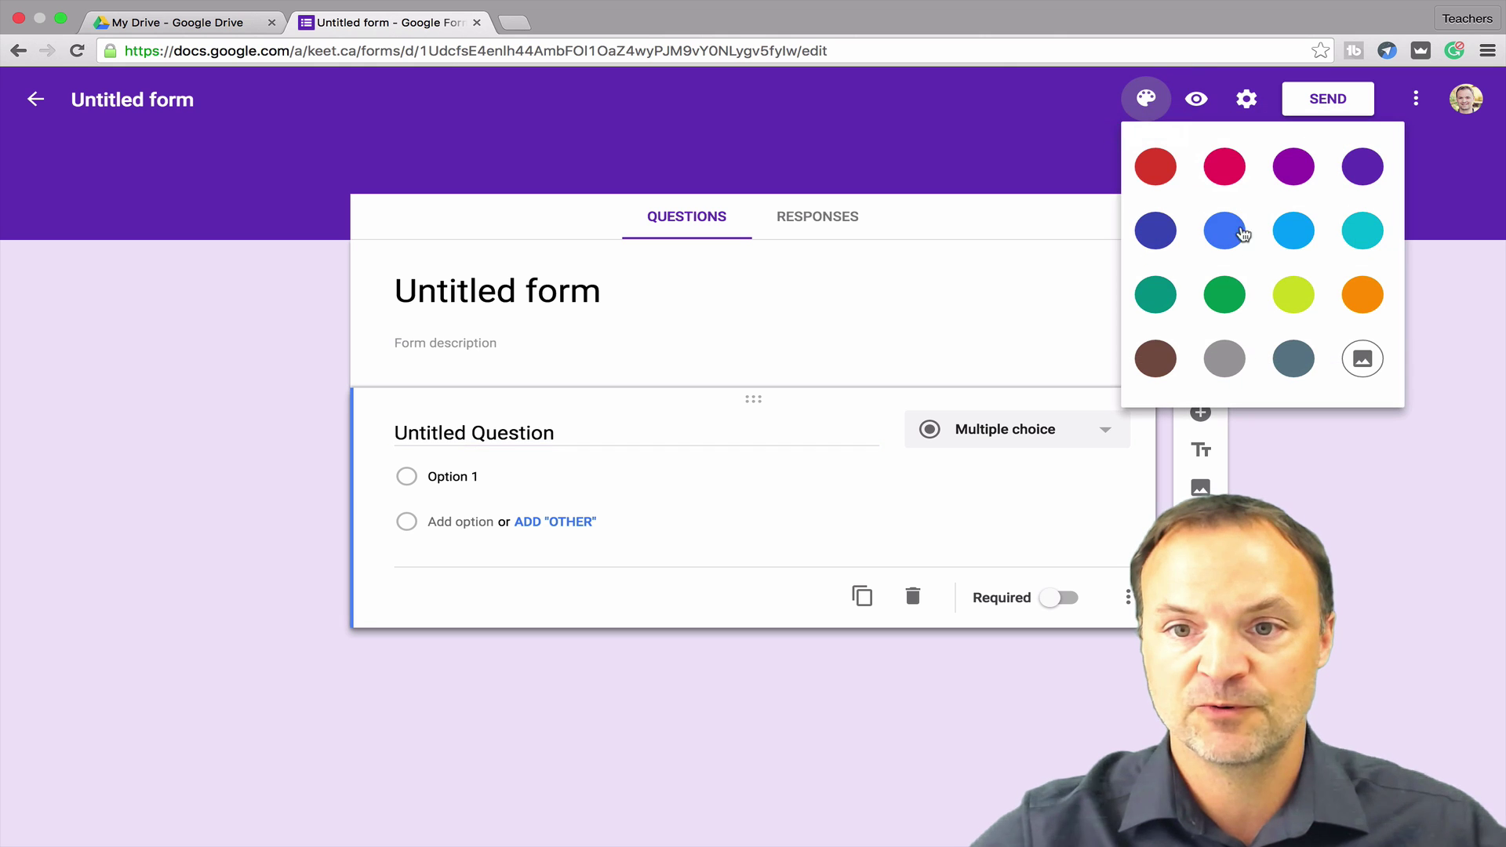
{"action": "left_click", "coordinate": [1293, 295]}
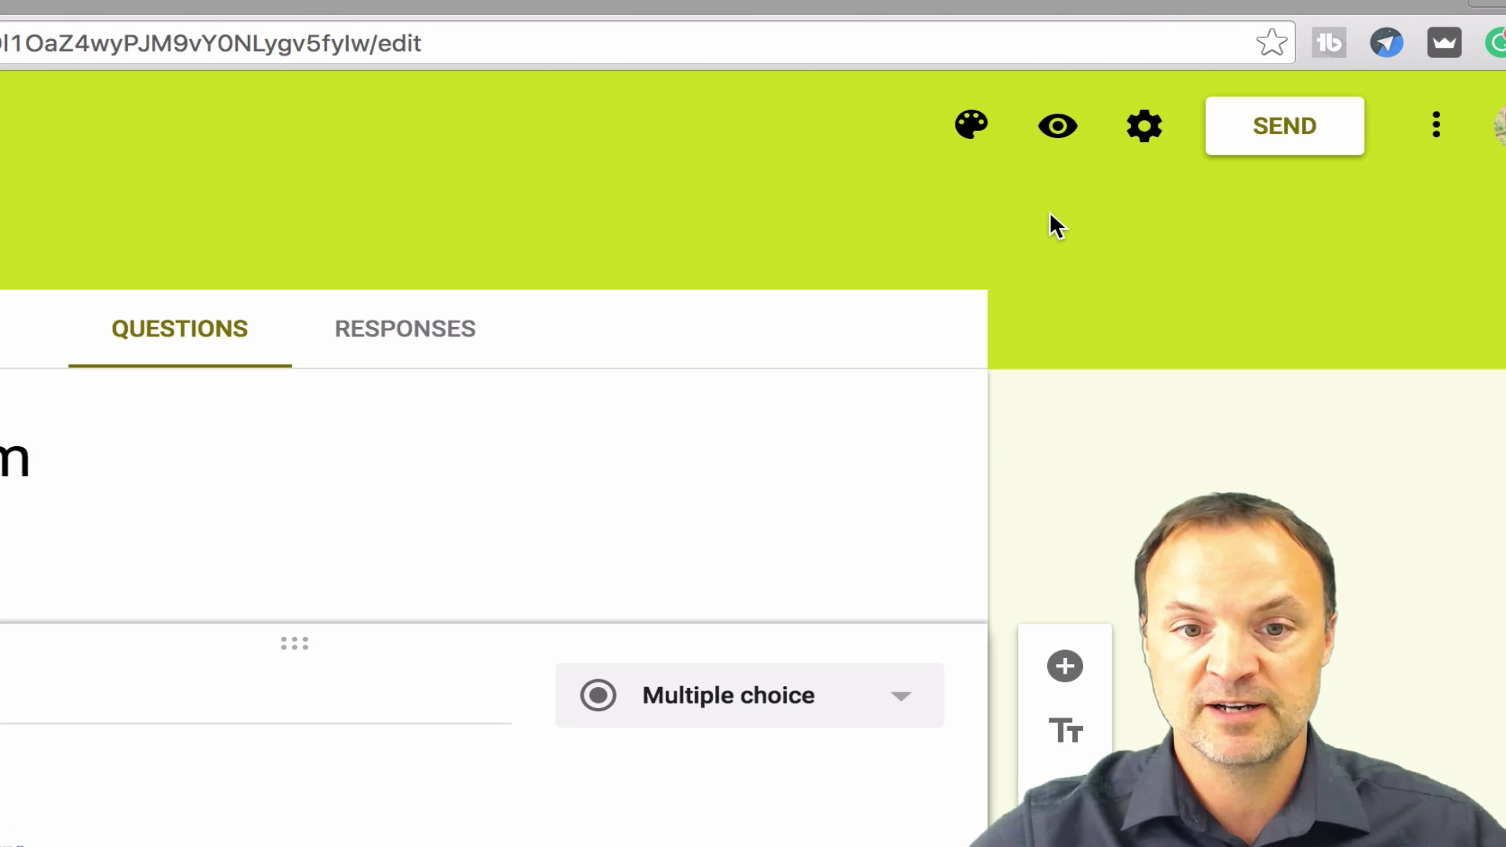
{"action": "left_click", "coordinate": [1144, 130]}
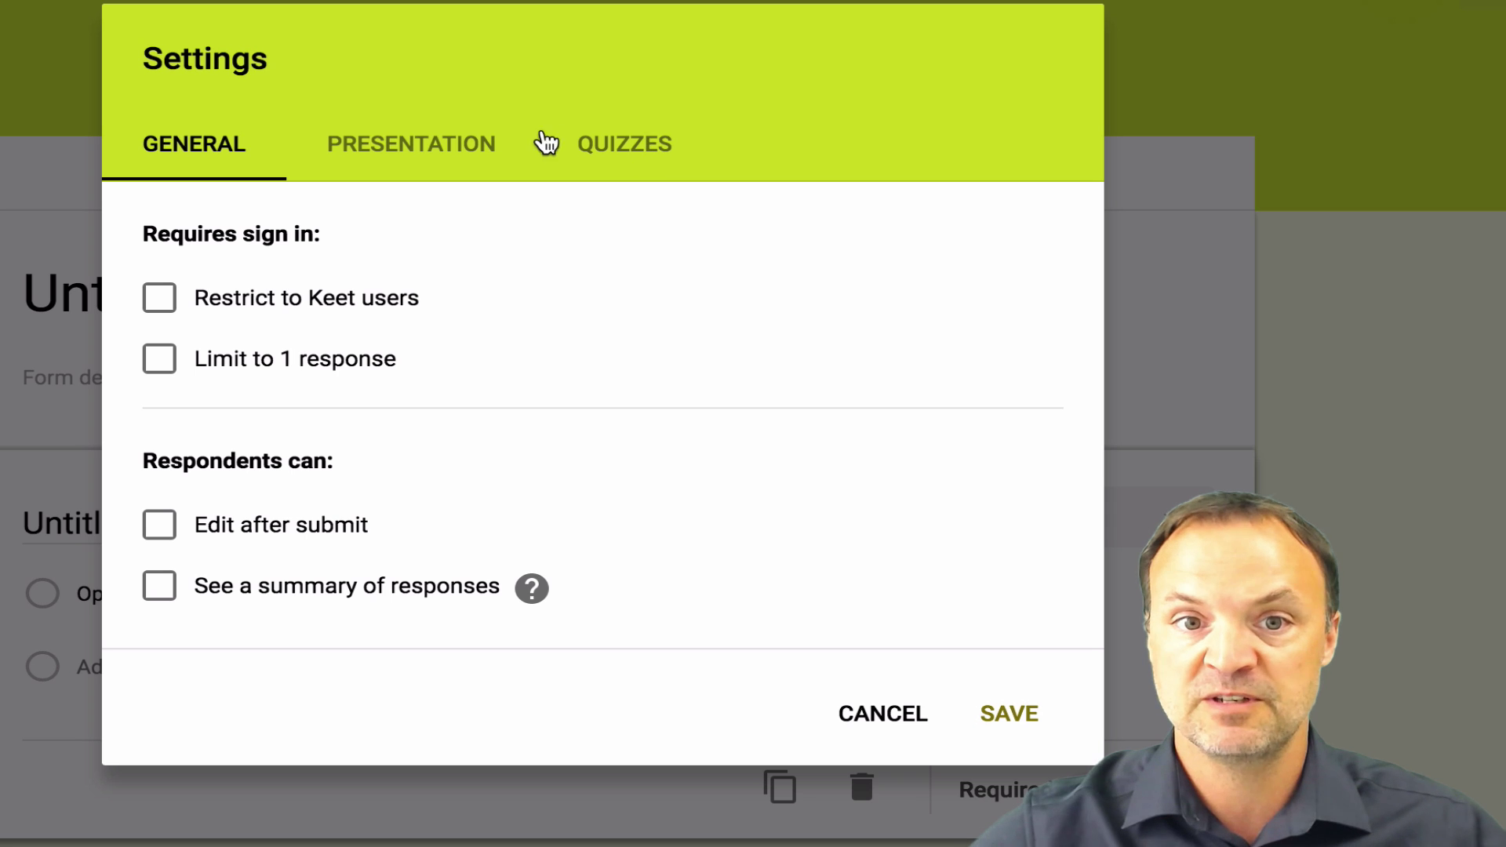
Turn the form into a quiz that releases grades immediately after each submission.
{"action": "left_click", "coordinate": [623, 158]}
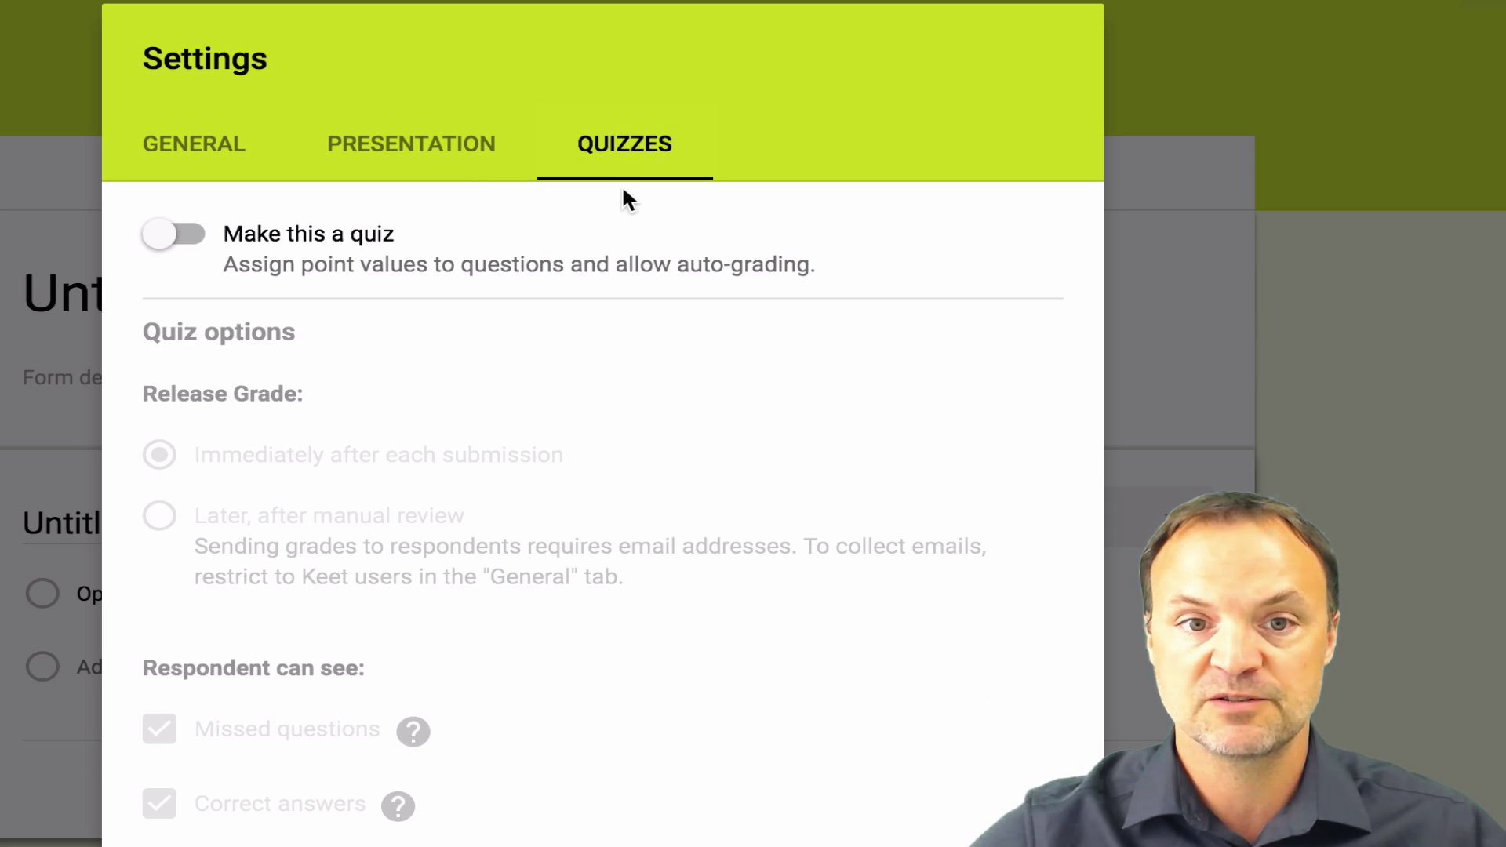
{"action": "left_click", "coordinate": [181, 245]}
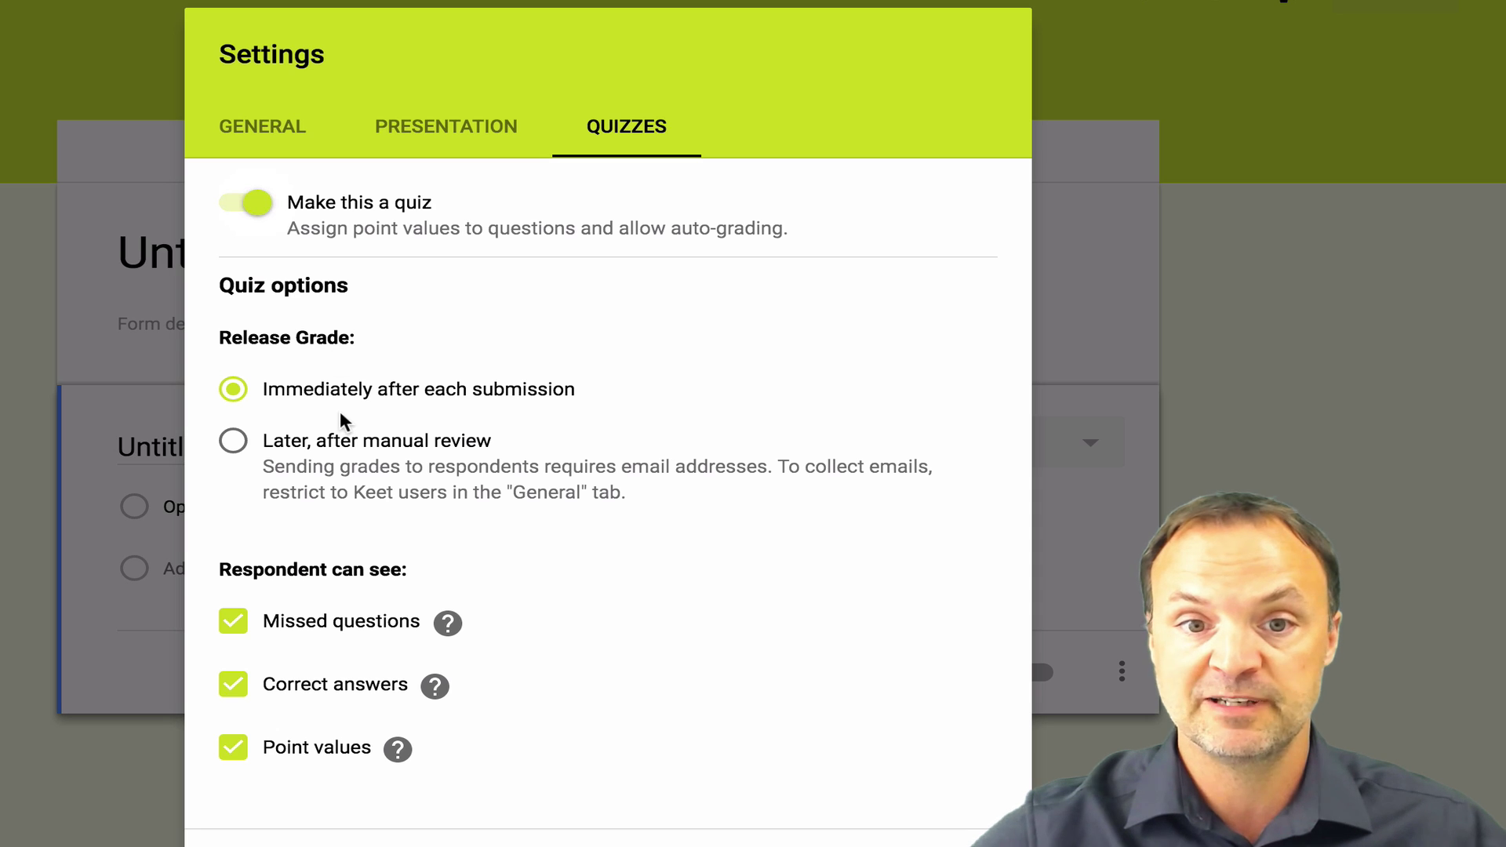
{"action": "key", "text": "Tab"}
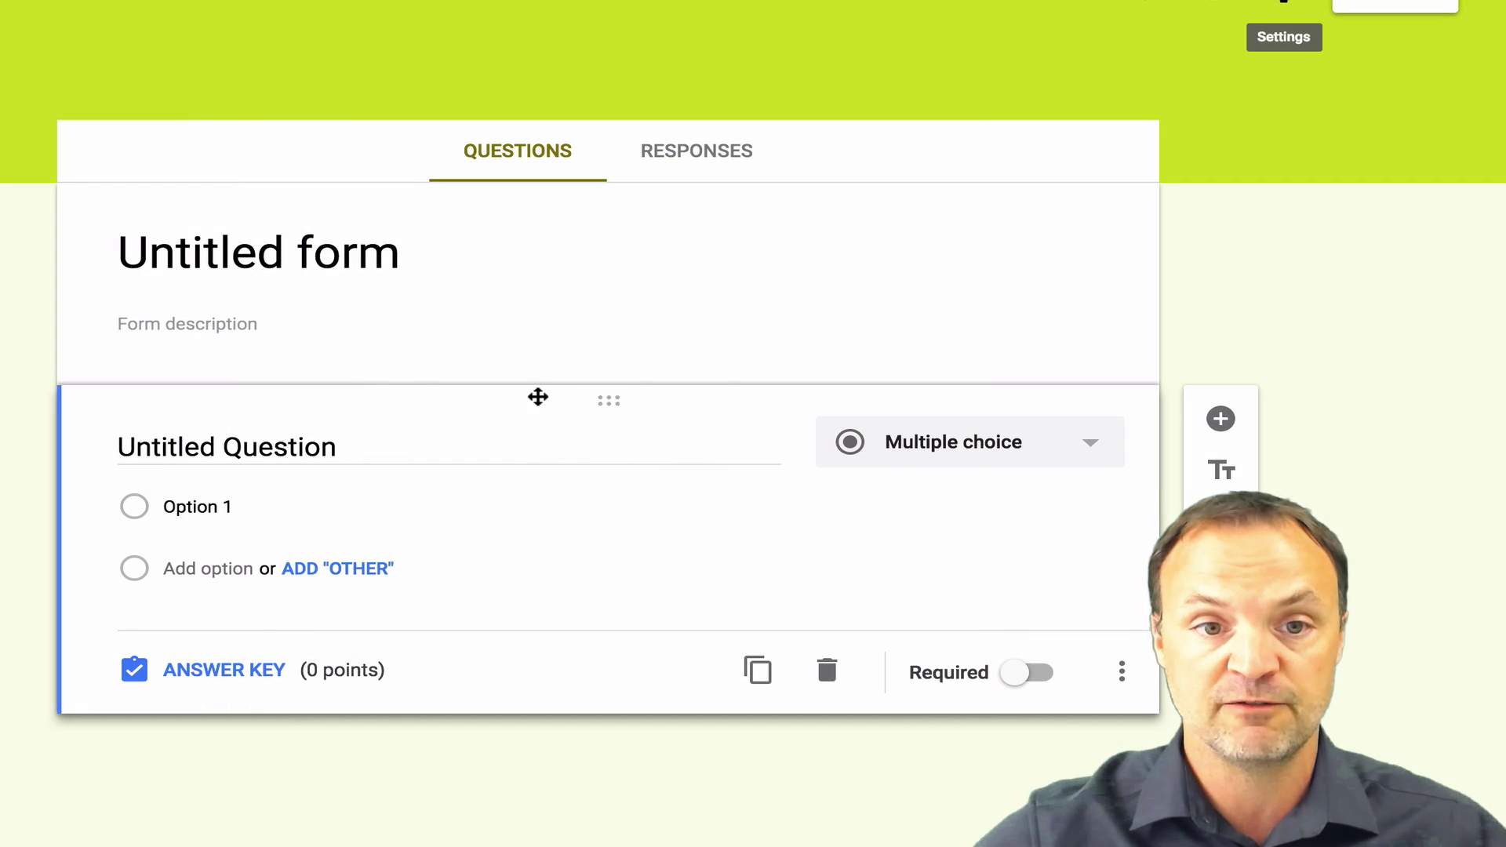
Retitle the form from 'Untitled form' to 'Test 1'.
{"action": "left_click", "coordinate": [304, 249]}
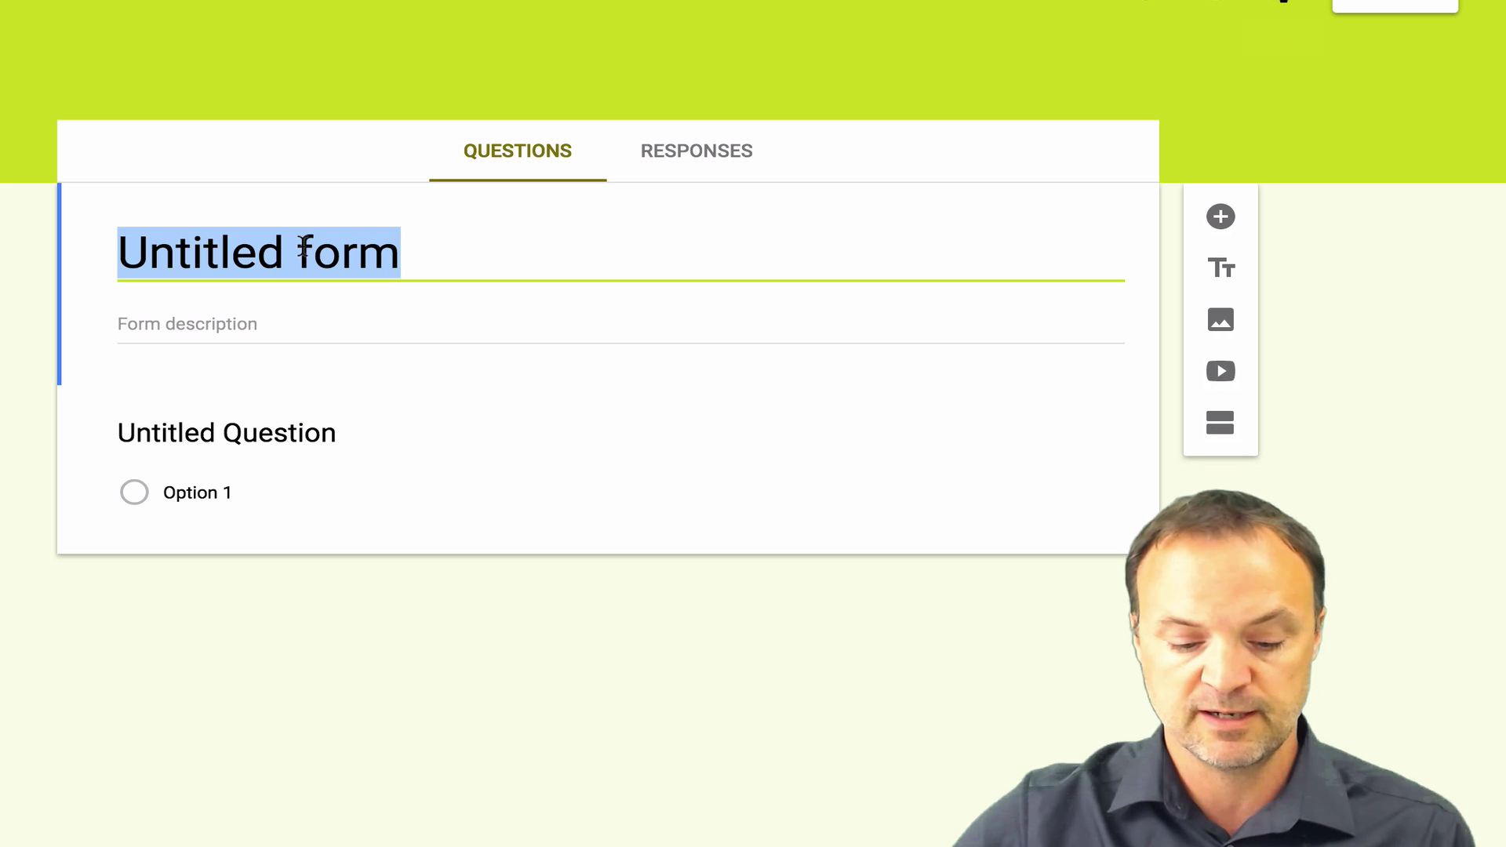
{"action": "type", "text": "Test 1"}
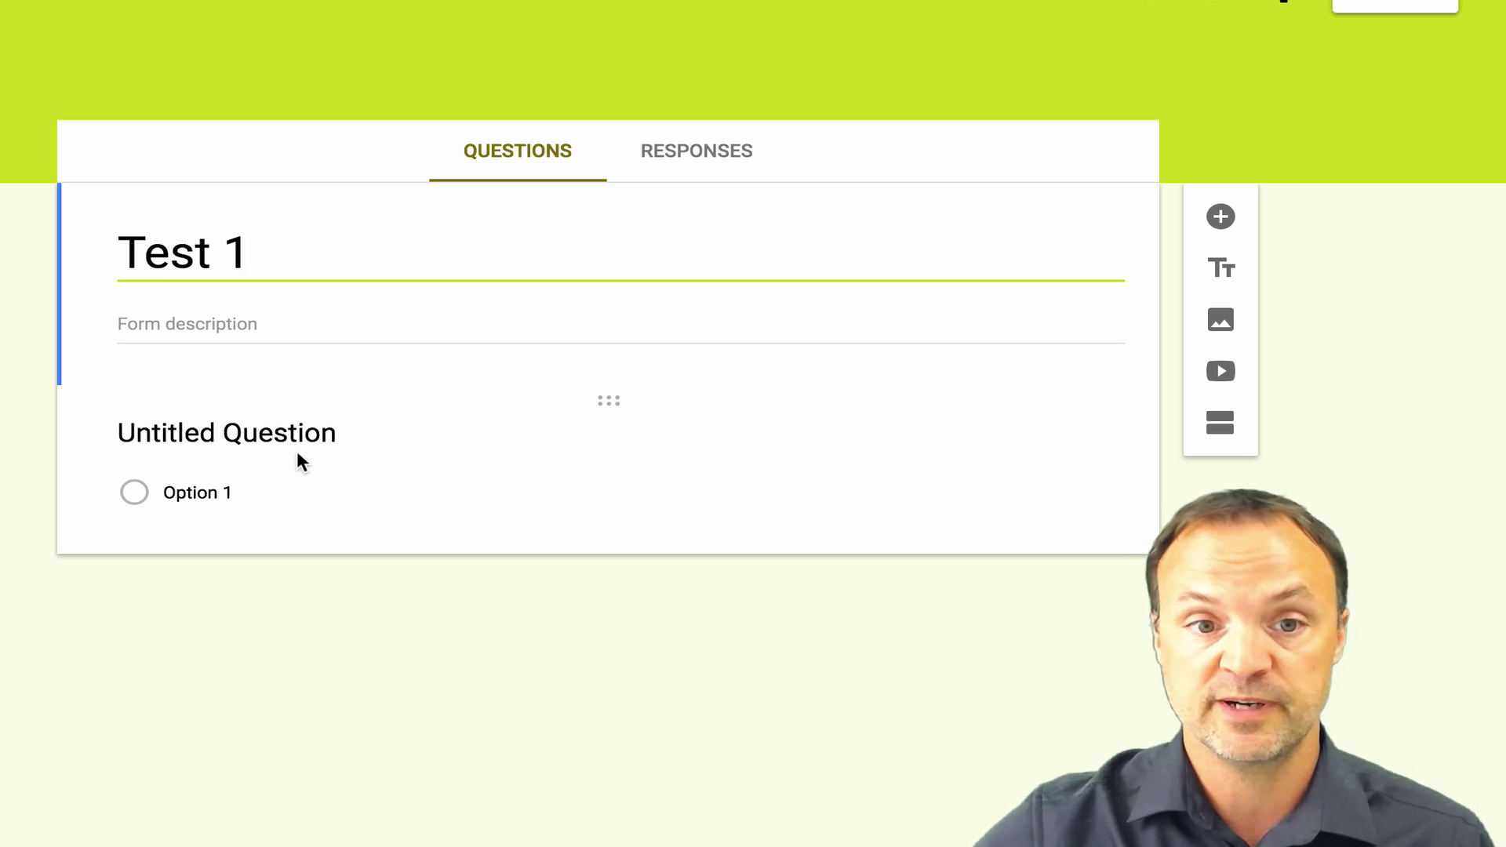
{"action": "left_click", "coordinate": [272, 444]}
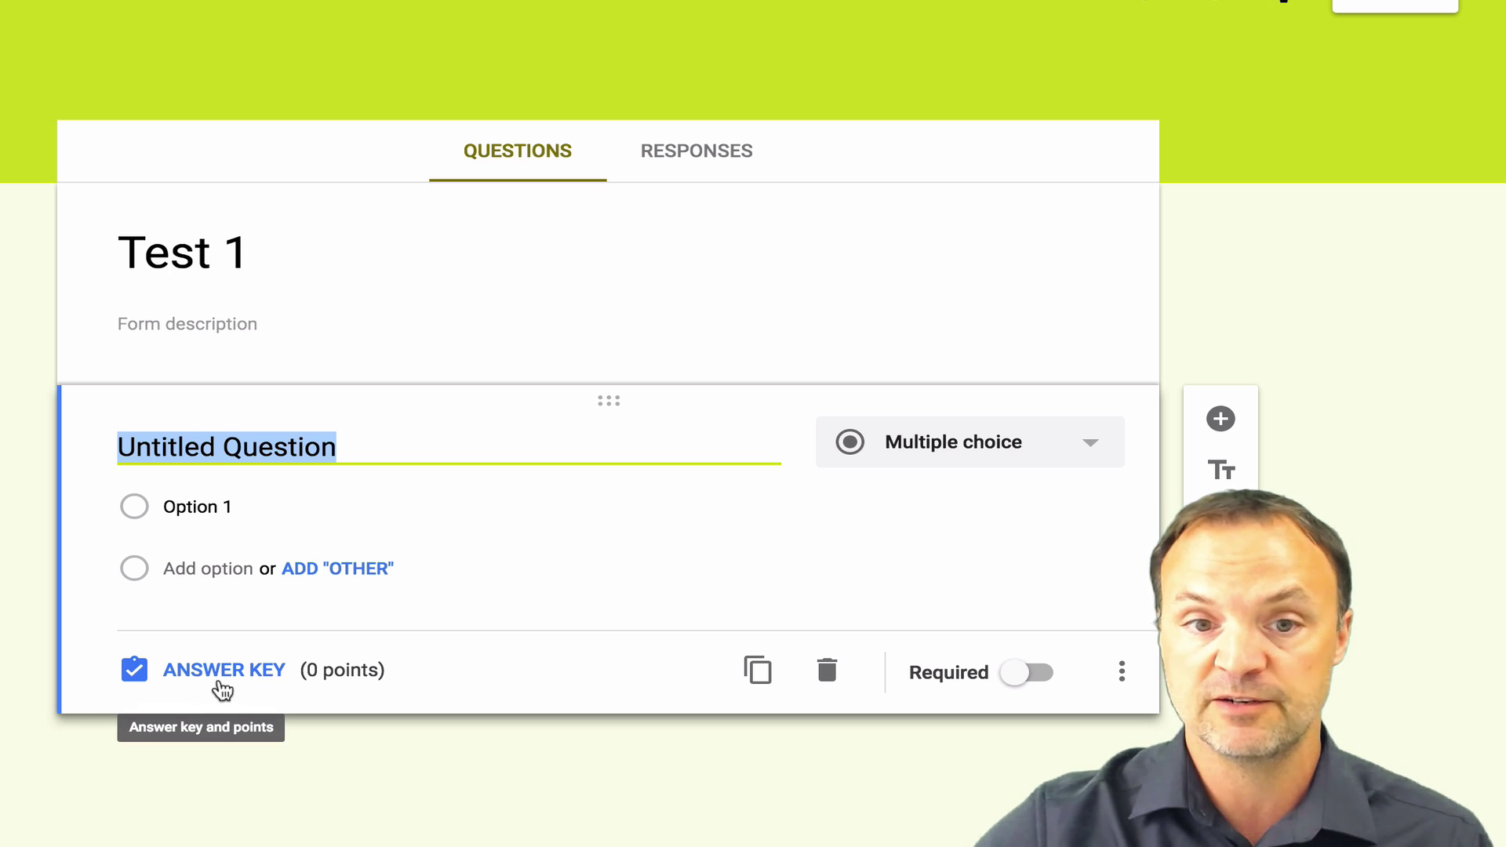
Write the question 'How many days in a week?' with choices 7, 4, 6 and 8.
{"action": "type", "text": "H"}
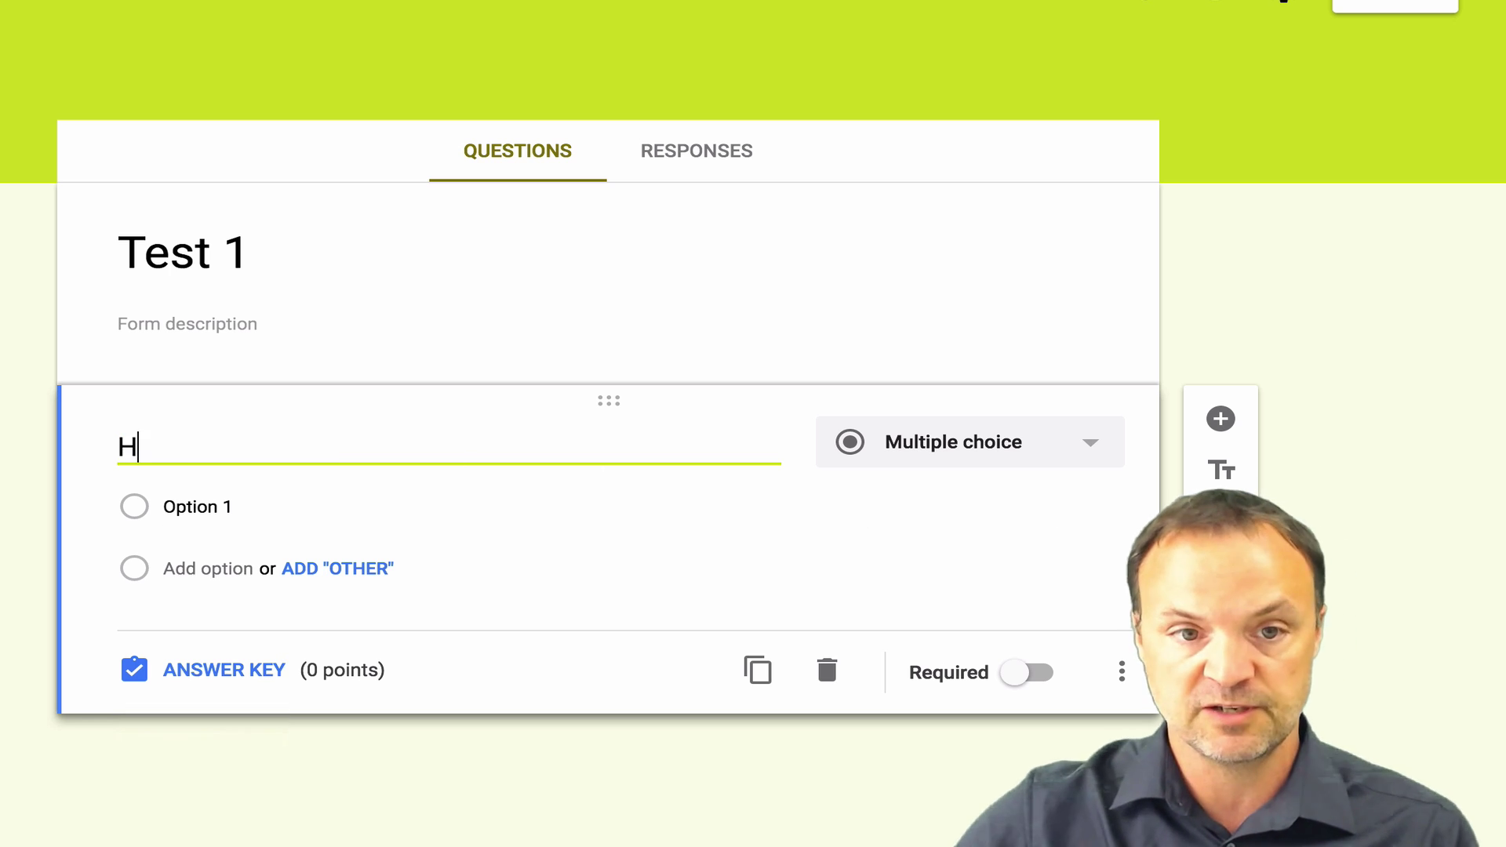
{"action": "type", "text": "ow many day"}
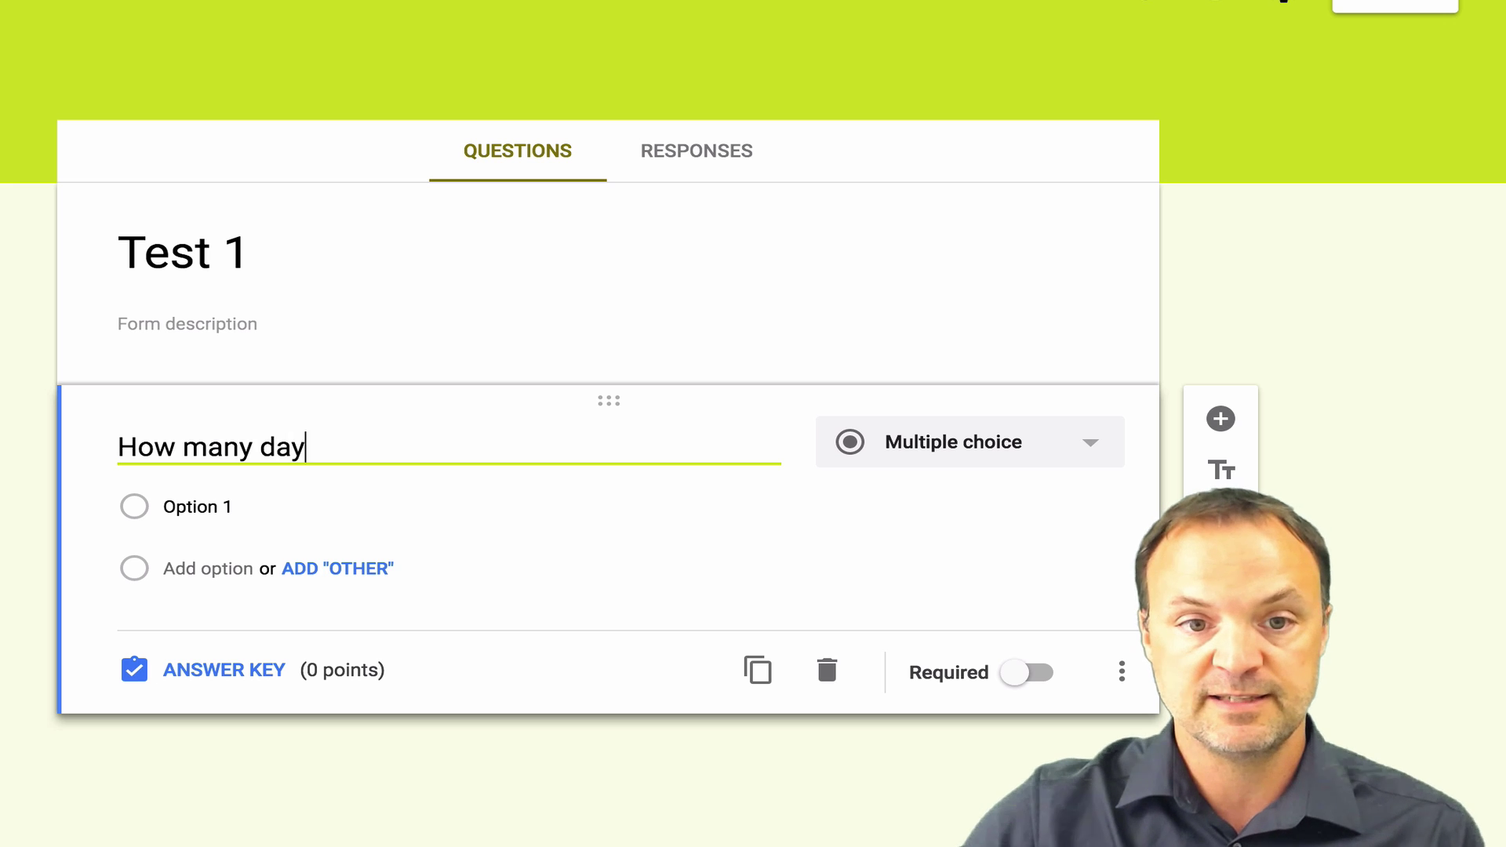
{"action": "type", "text": "s in a week"}
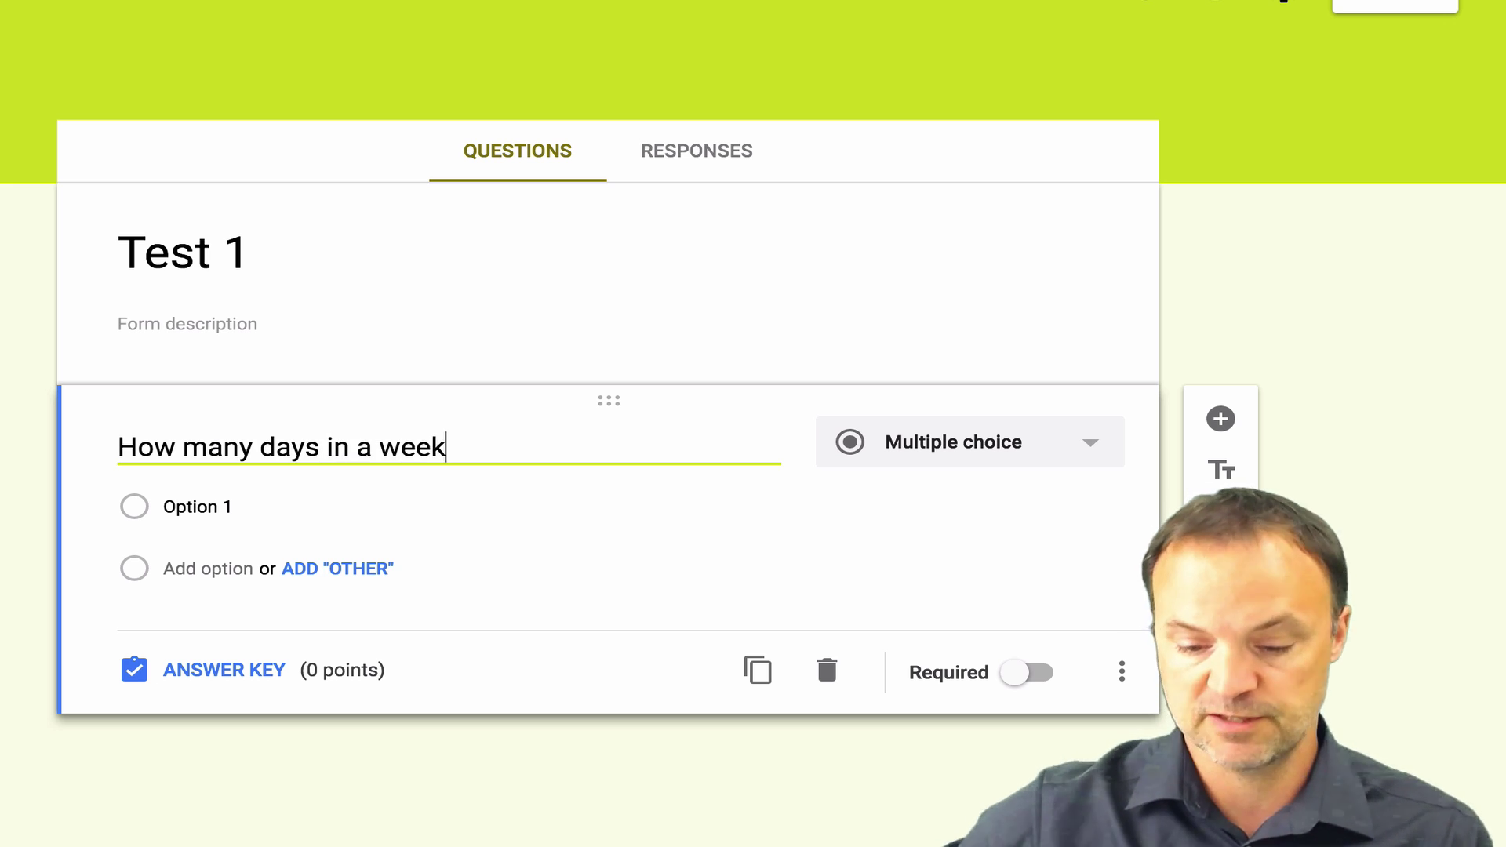
{"action": "type", "text": "?"}
{"action": "left_click", "coordinate": [213, 505]}
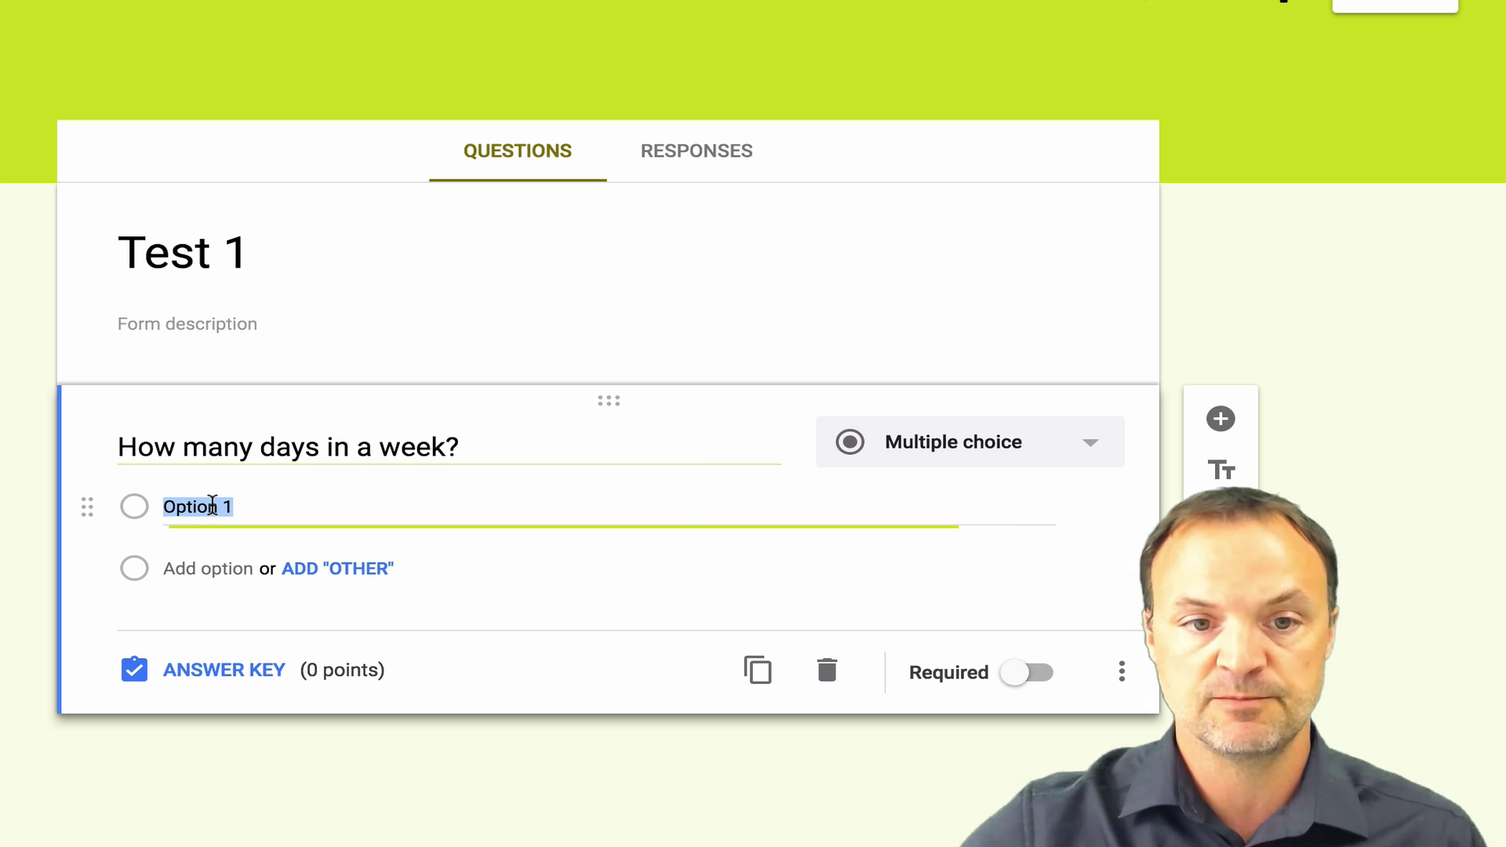
{"action": "type", "text": "7"}
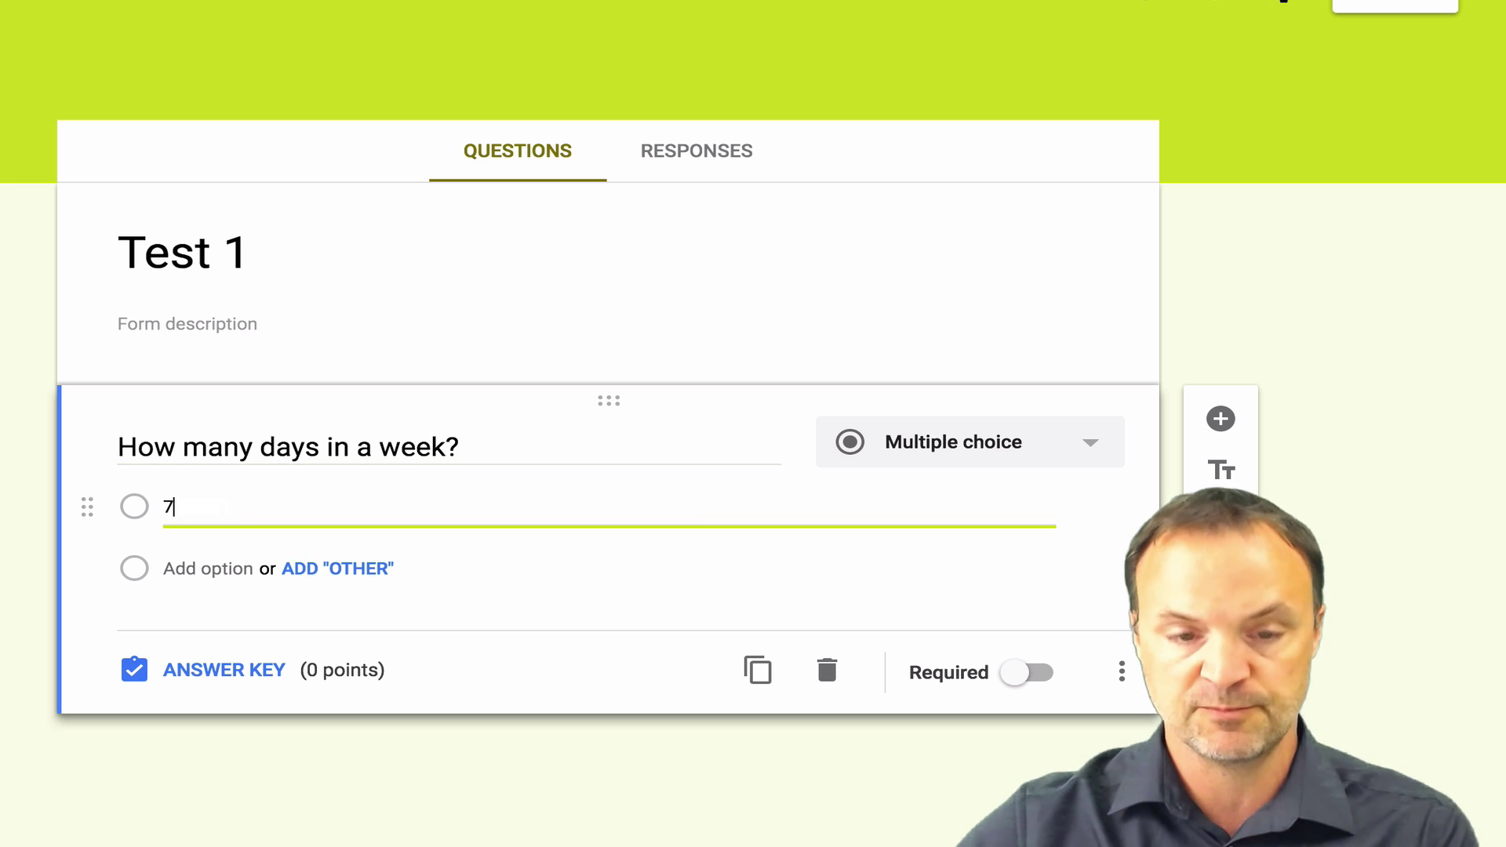
{"action": "left_click", "coordinate": [206, 568]}
{"action": "type", "text": "4"}
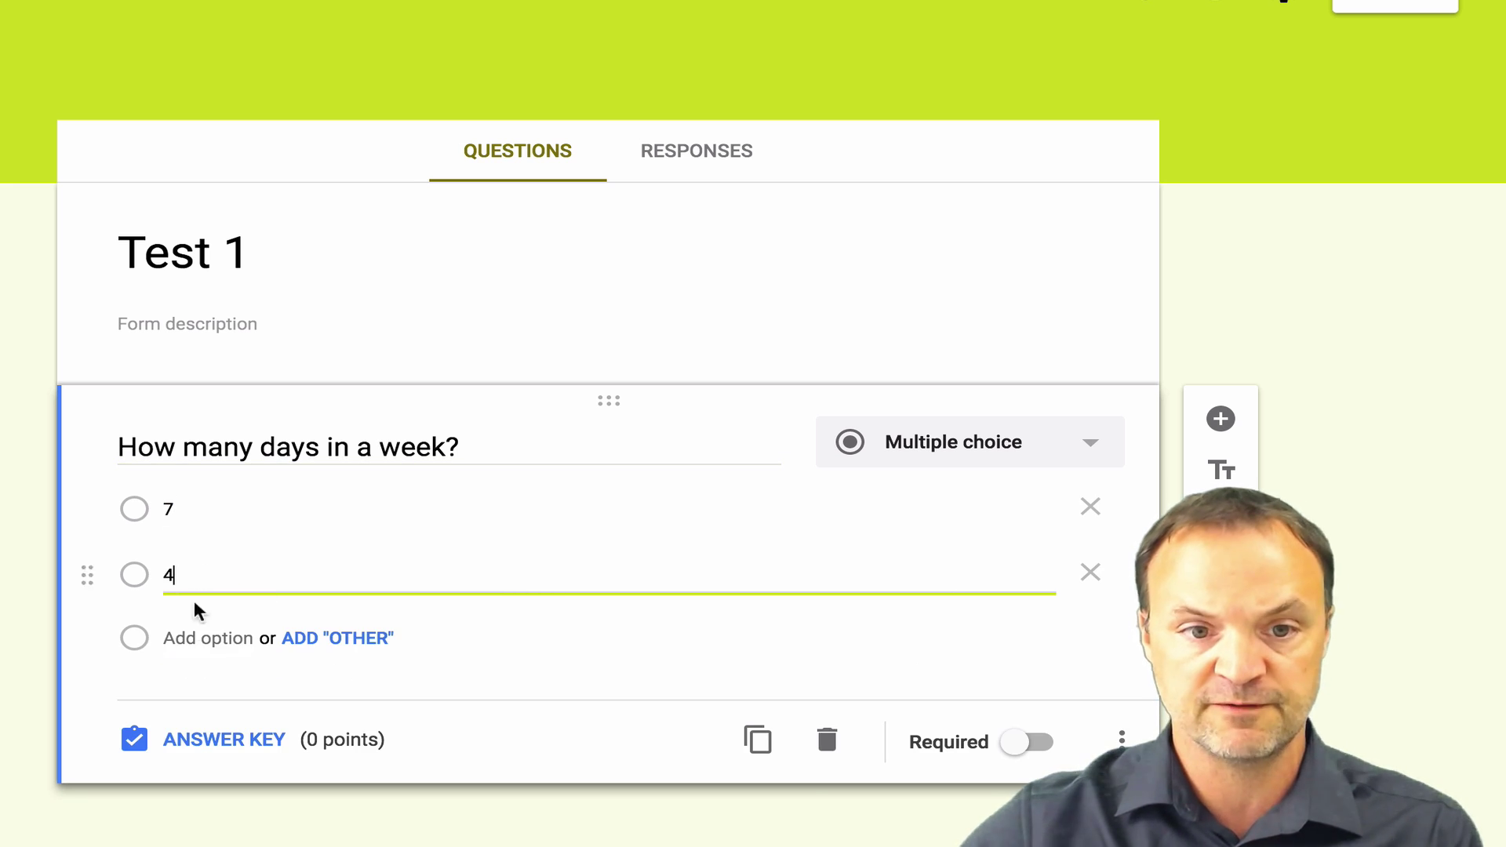
{"action": "left_click", "coordinate": [191, 637]}
{"action": "type", "text": "6"}
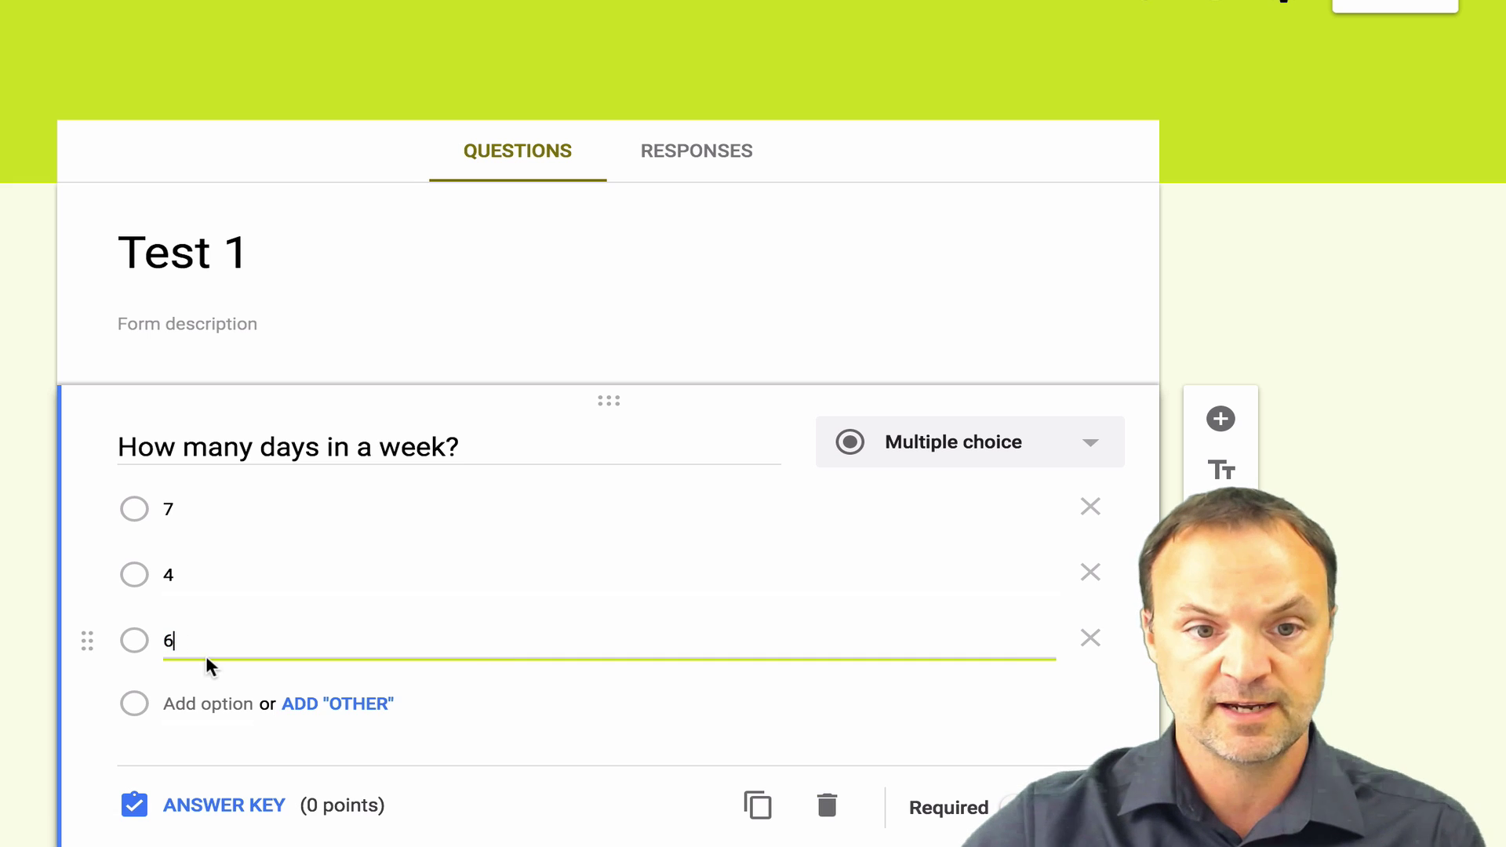
{"action": "left_click", "coordinate": [205, 712]}
{"action": "type", "text": "7"}
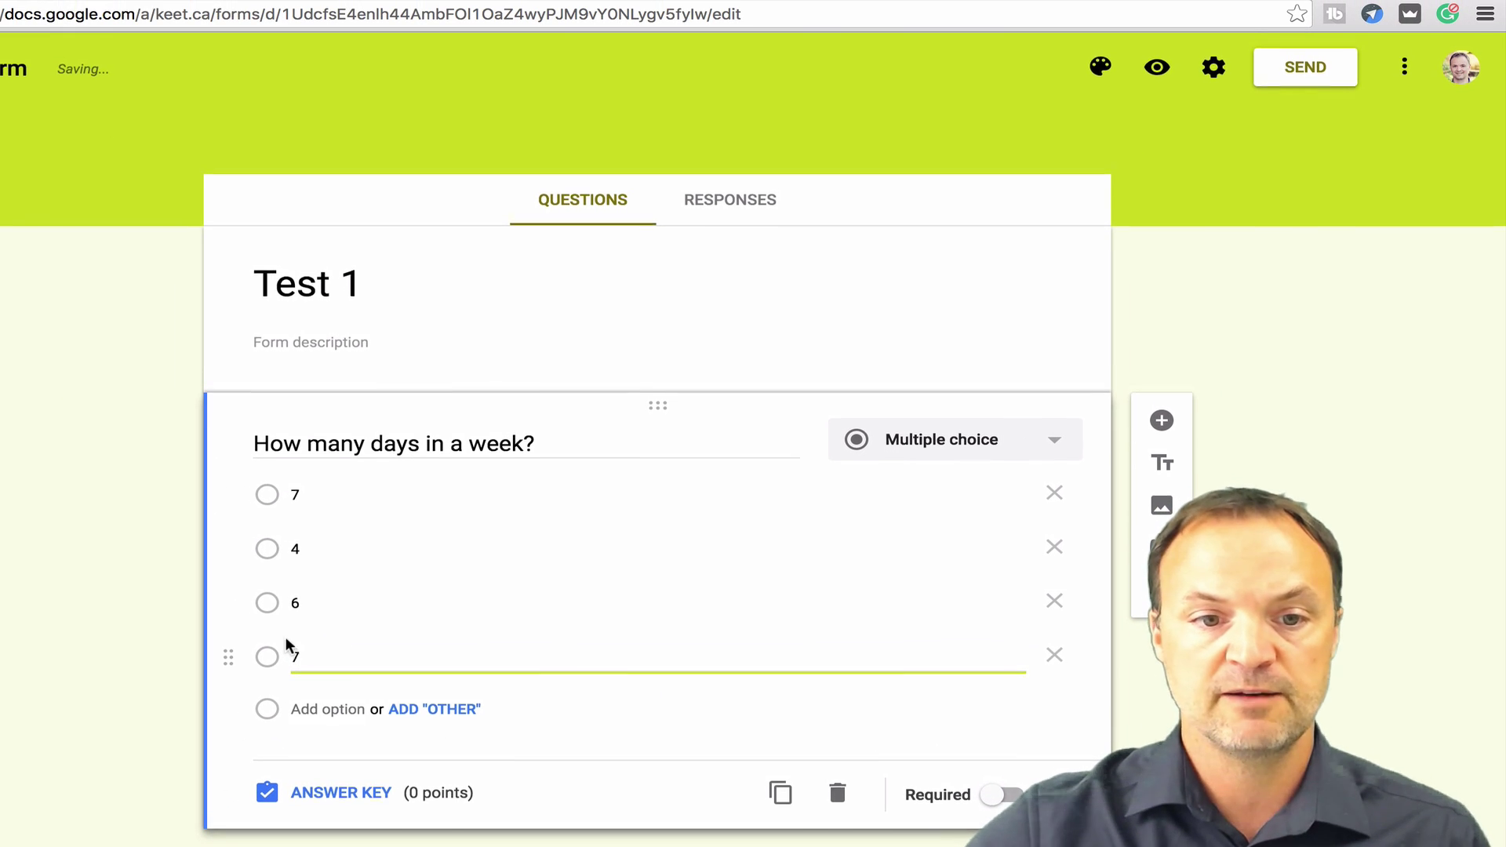
{"action": "key", "text": "BackSpace"}
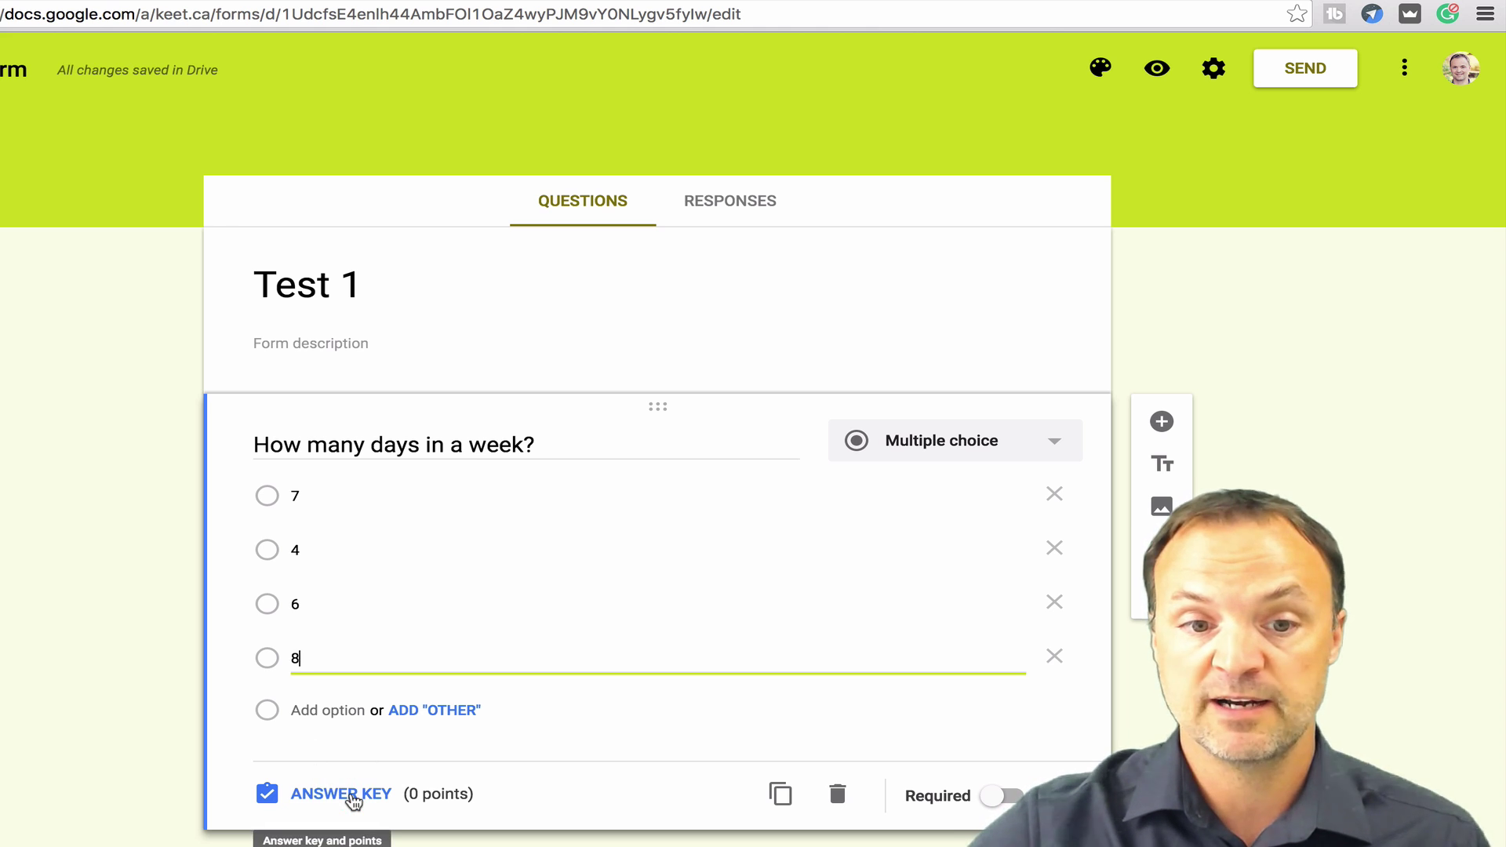
In the answer key, mark 7 as correct and make the question worth 1 point.
{"action": "left_click", "coordinate": [353, 795]}
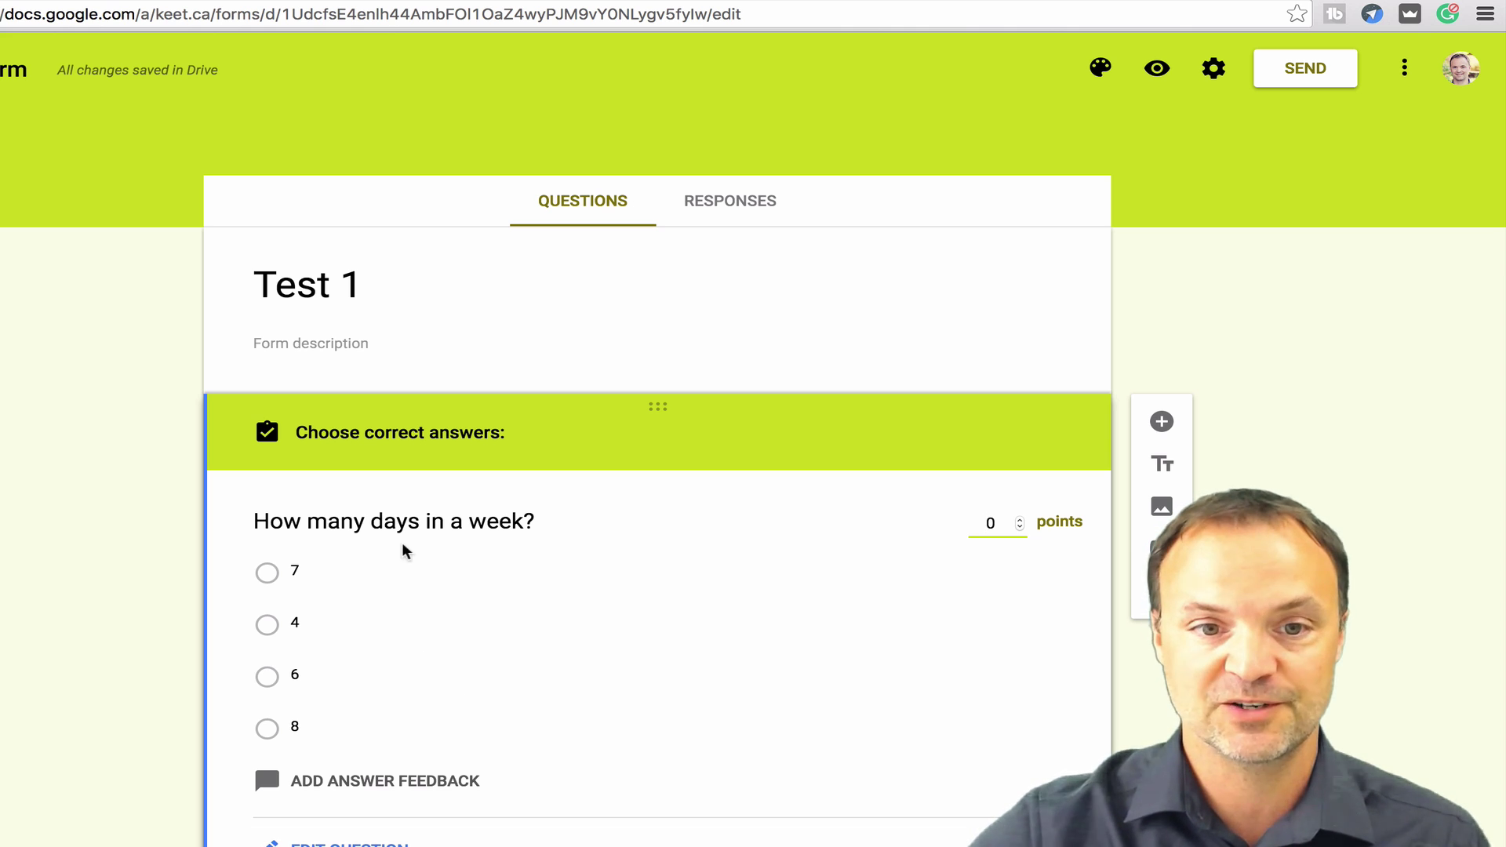
{"action": "left_click", "coordinate": [268, 575]}
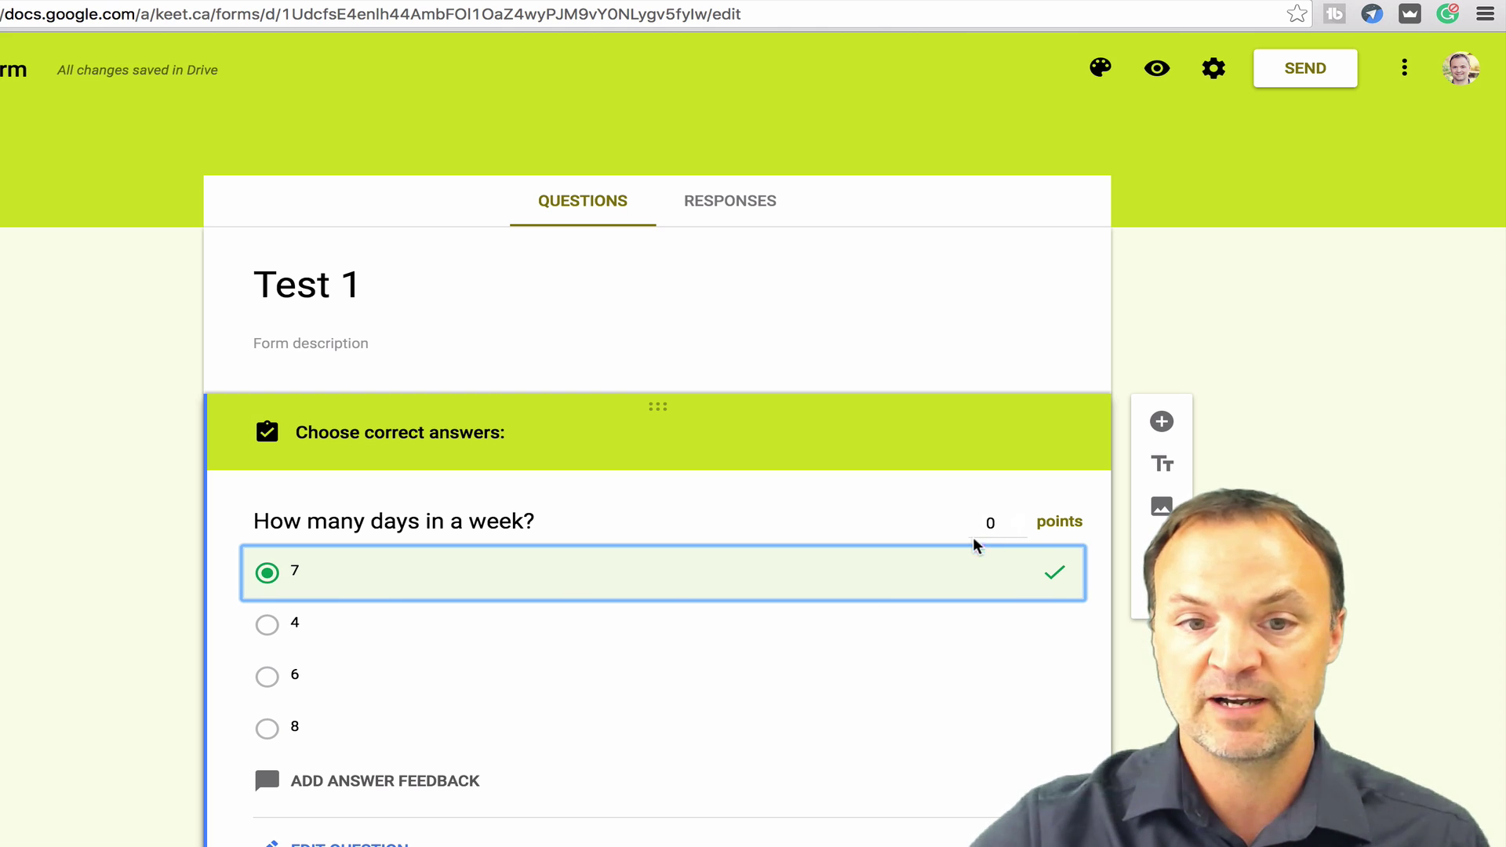
{"action": "left_click", "coordinate": [1022, 533]}
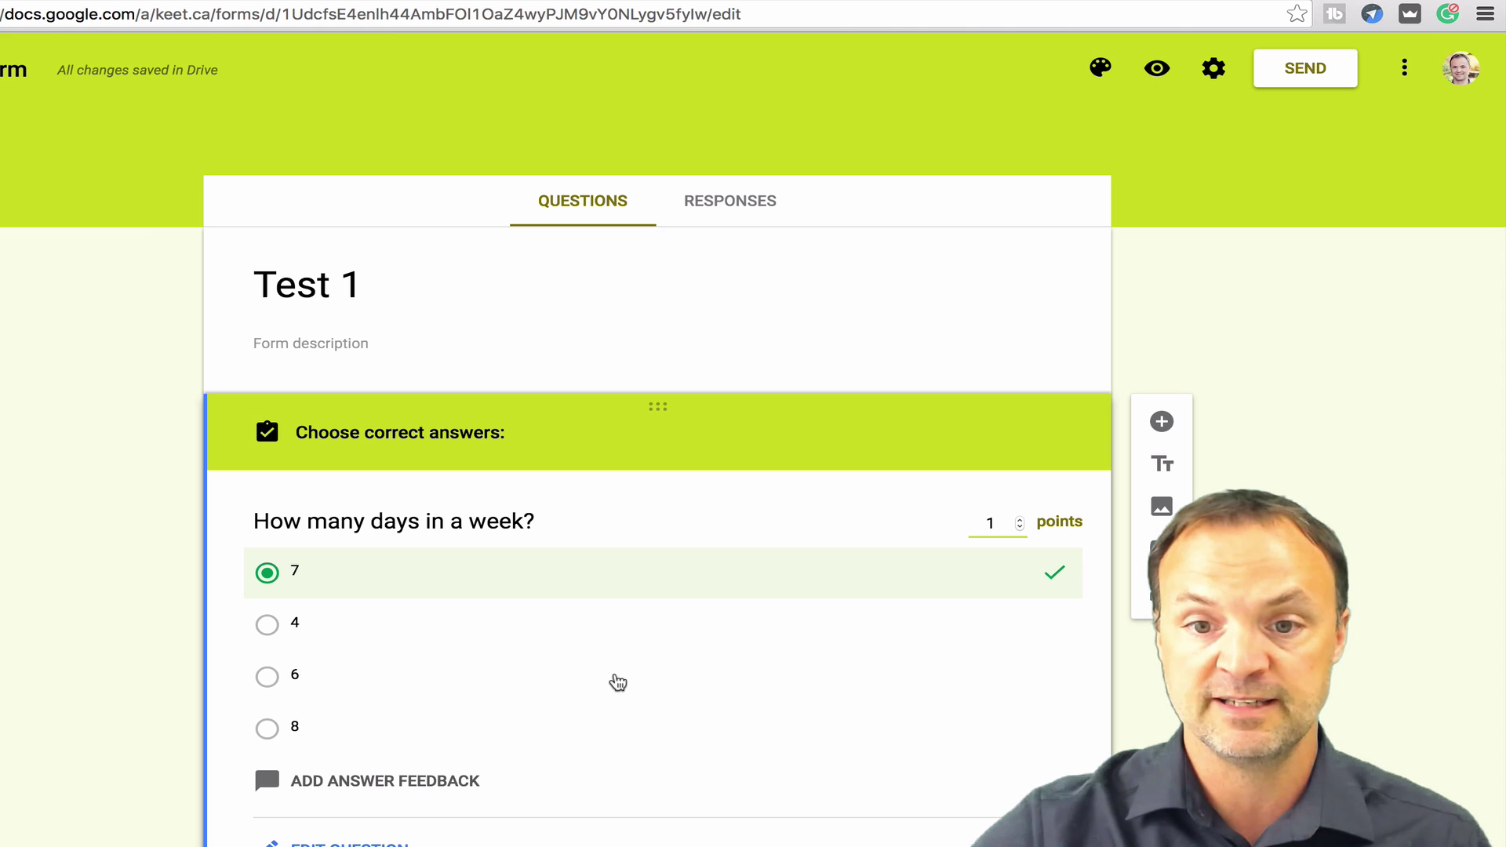
{"action": "left_click", "coordinate": [1023, 532]}
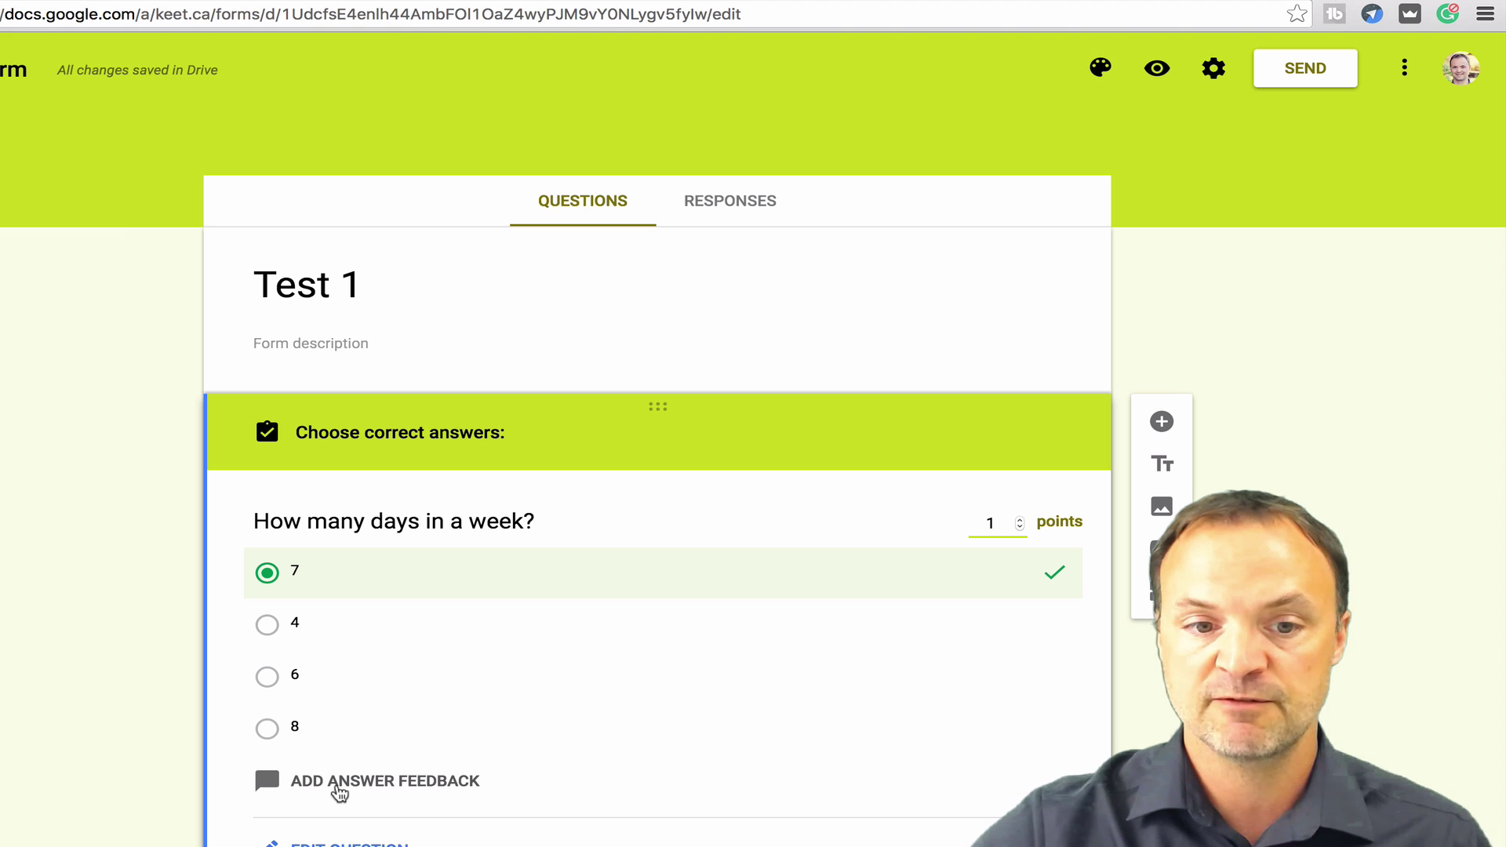
{"action": "left_click", "coordinate": [335, 793]}
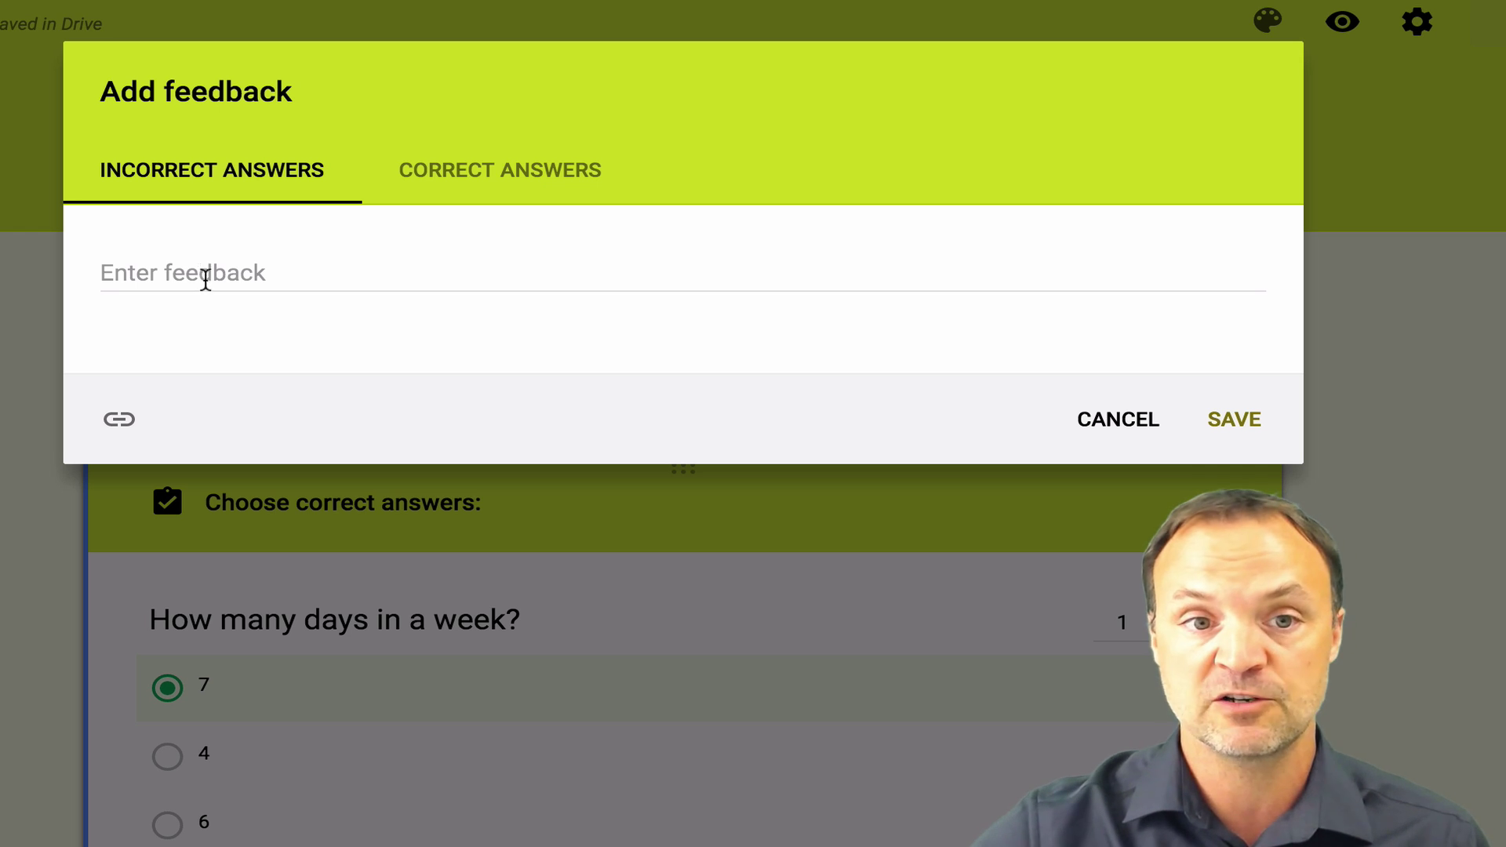
Cancel the answer feedback window without adding any feedback.
{"action": "left_click", "coordinate": [548, 180]}
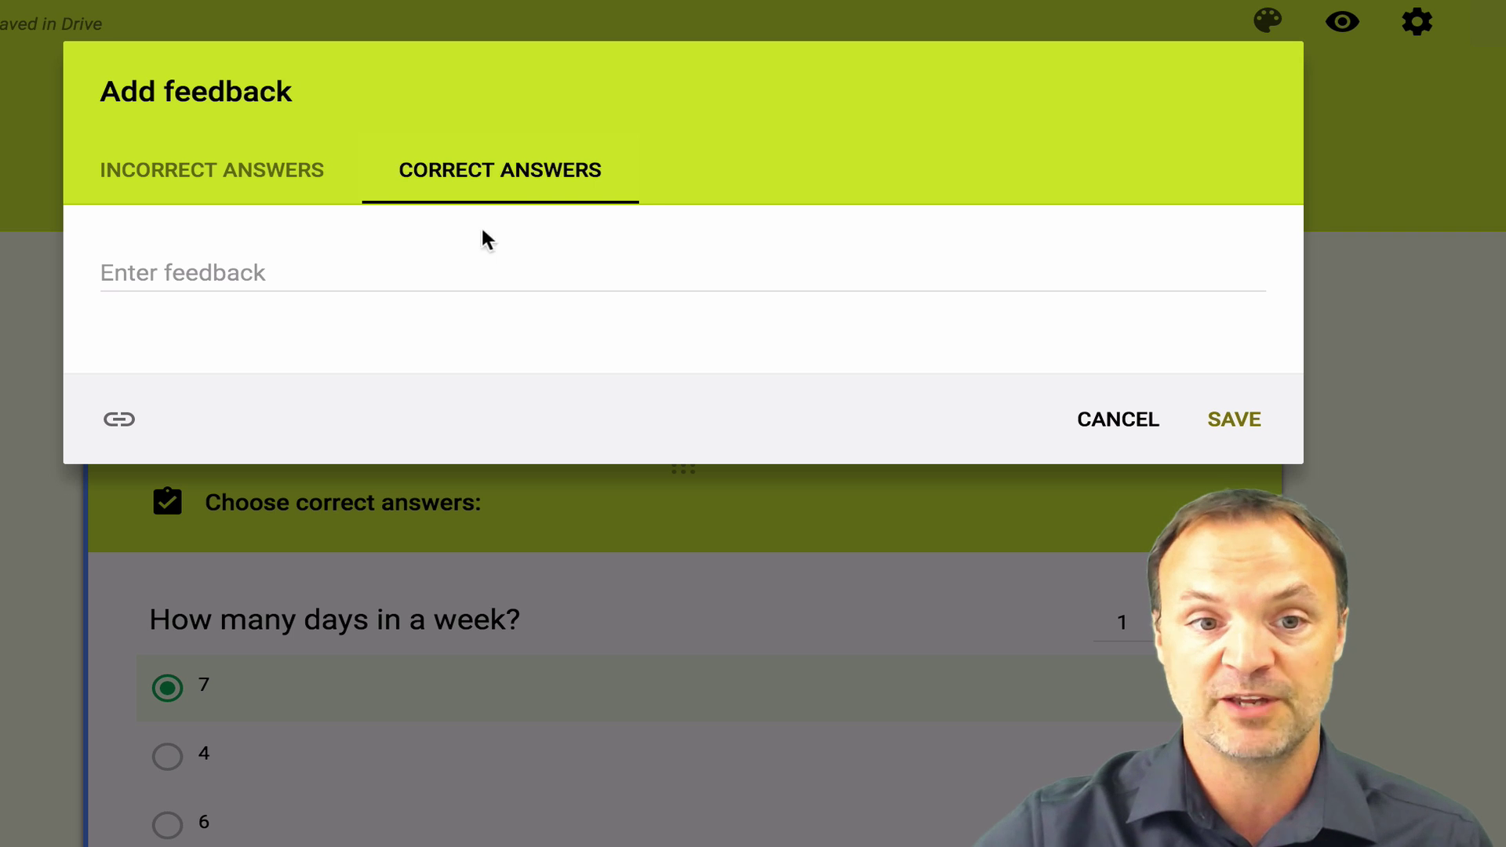
{"action": "left_click", "coordinate": [119, 419]}
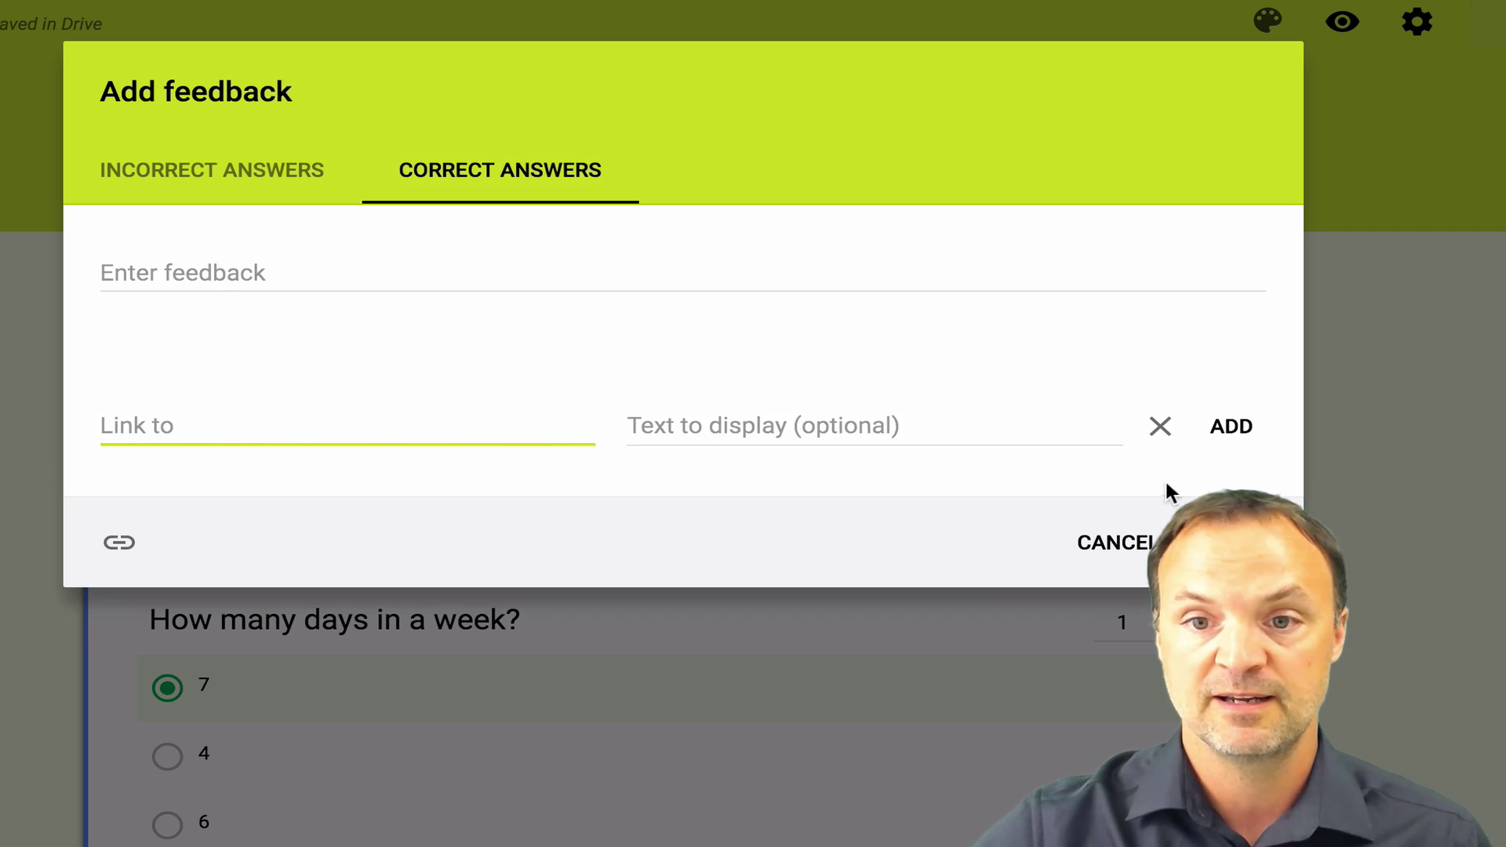
{"action": "left_click", "coordinate": [1137, 549]}
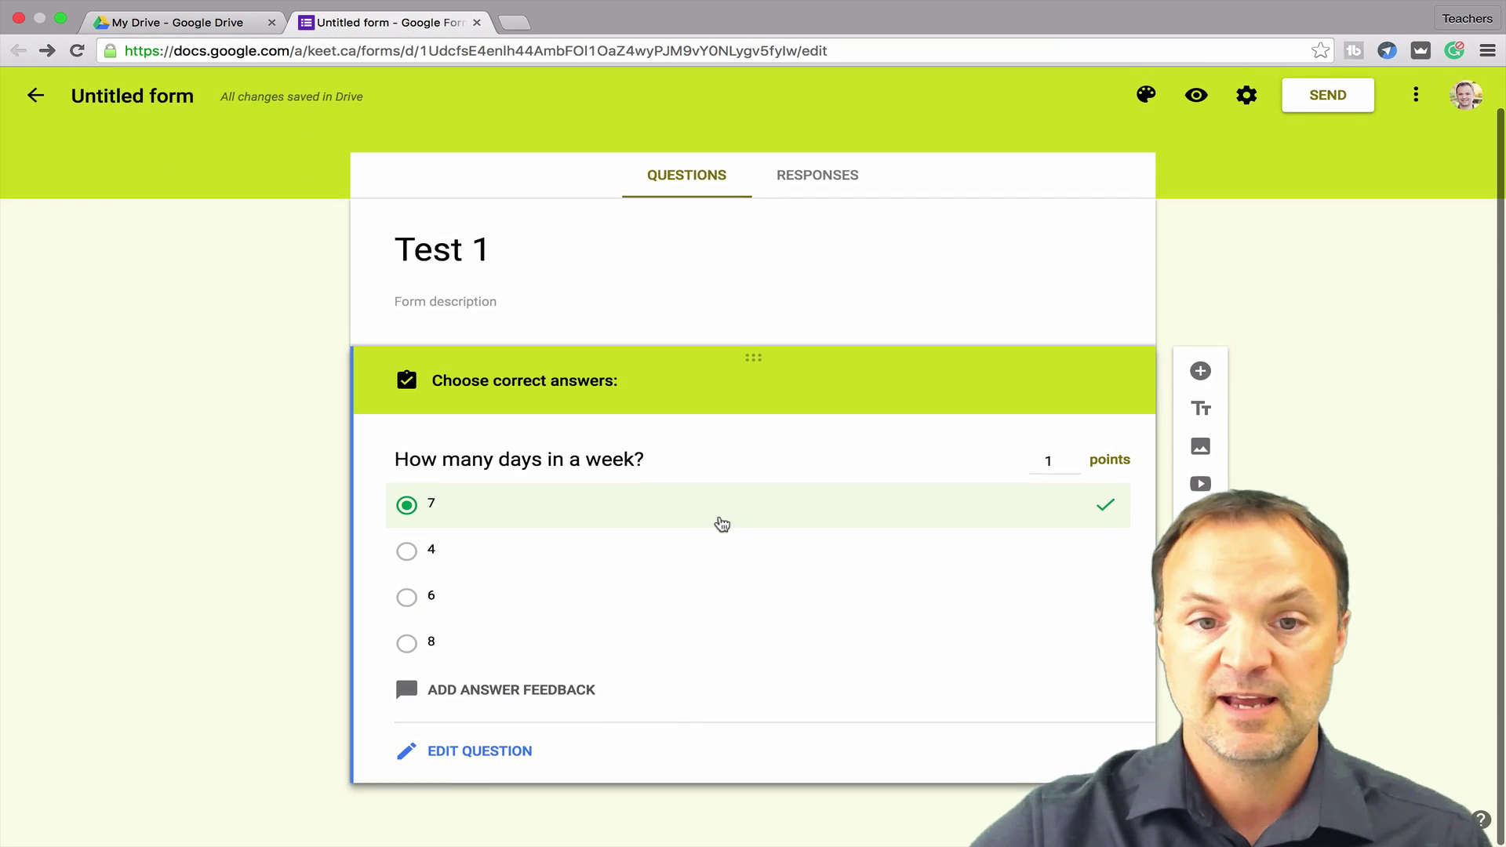
Add a second question titled 'How many hours in a day?'.
{"action": "left_click", "coordinate": [1200, 374]}
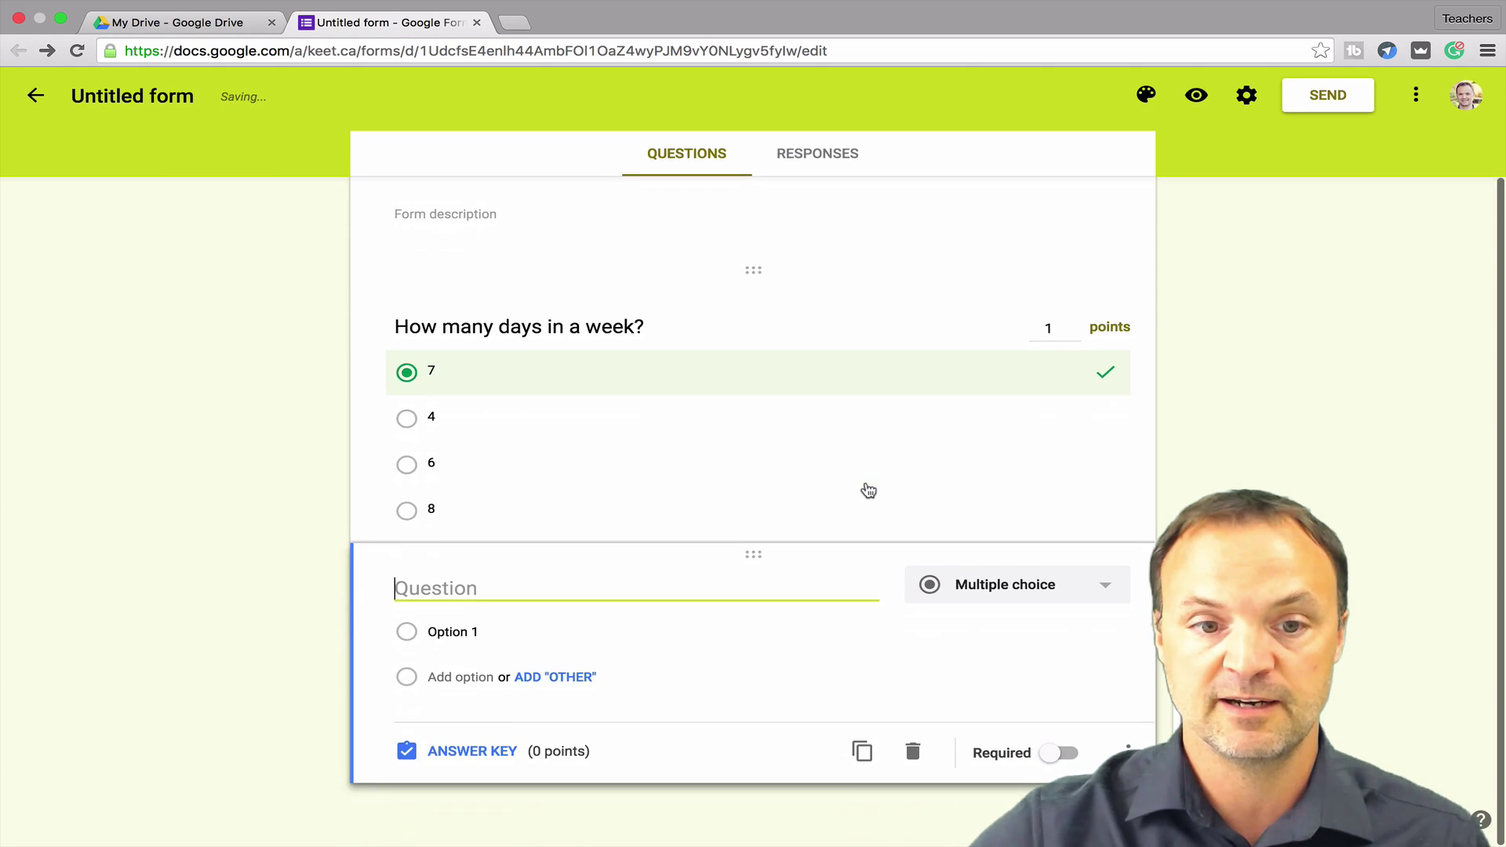
{"action": "type", "text": "How many hors"}
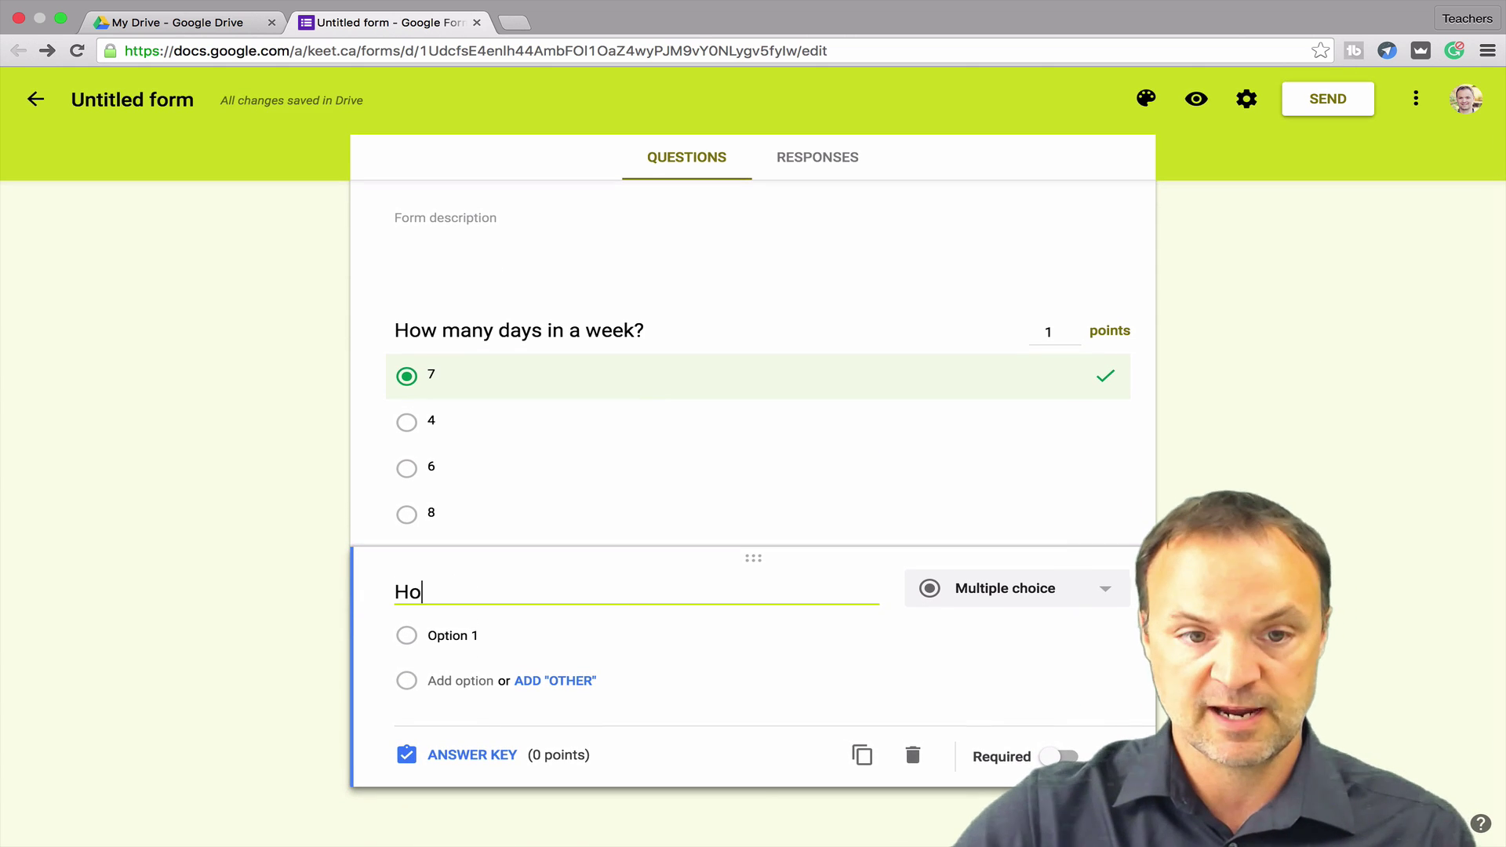
{"action": "key", "text": "BackSpace"}
{"action": "key", "text": "BackSpace"}
{"action": "type", "text": "urs in a dat"}
{"action": "key", "text": "BackSpace"}
{"action": "type", "text": "Y?"}
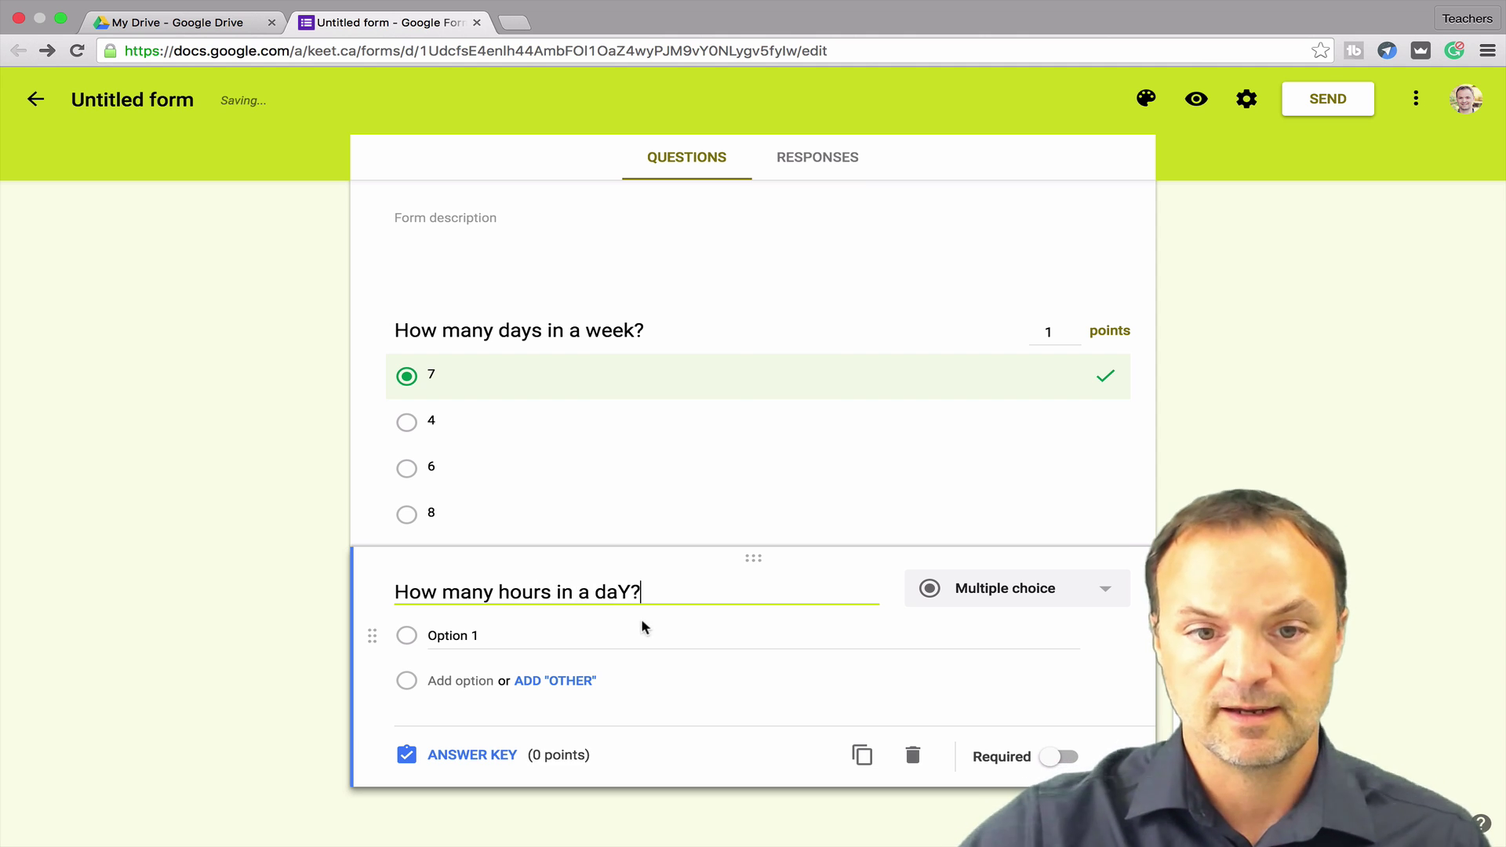
{"action": "key", "text": "BackSpace"}
{"action": "key", "text": "BackSpace"}
{"action": "type", "text": "y"}
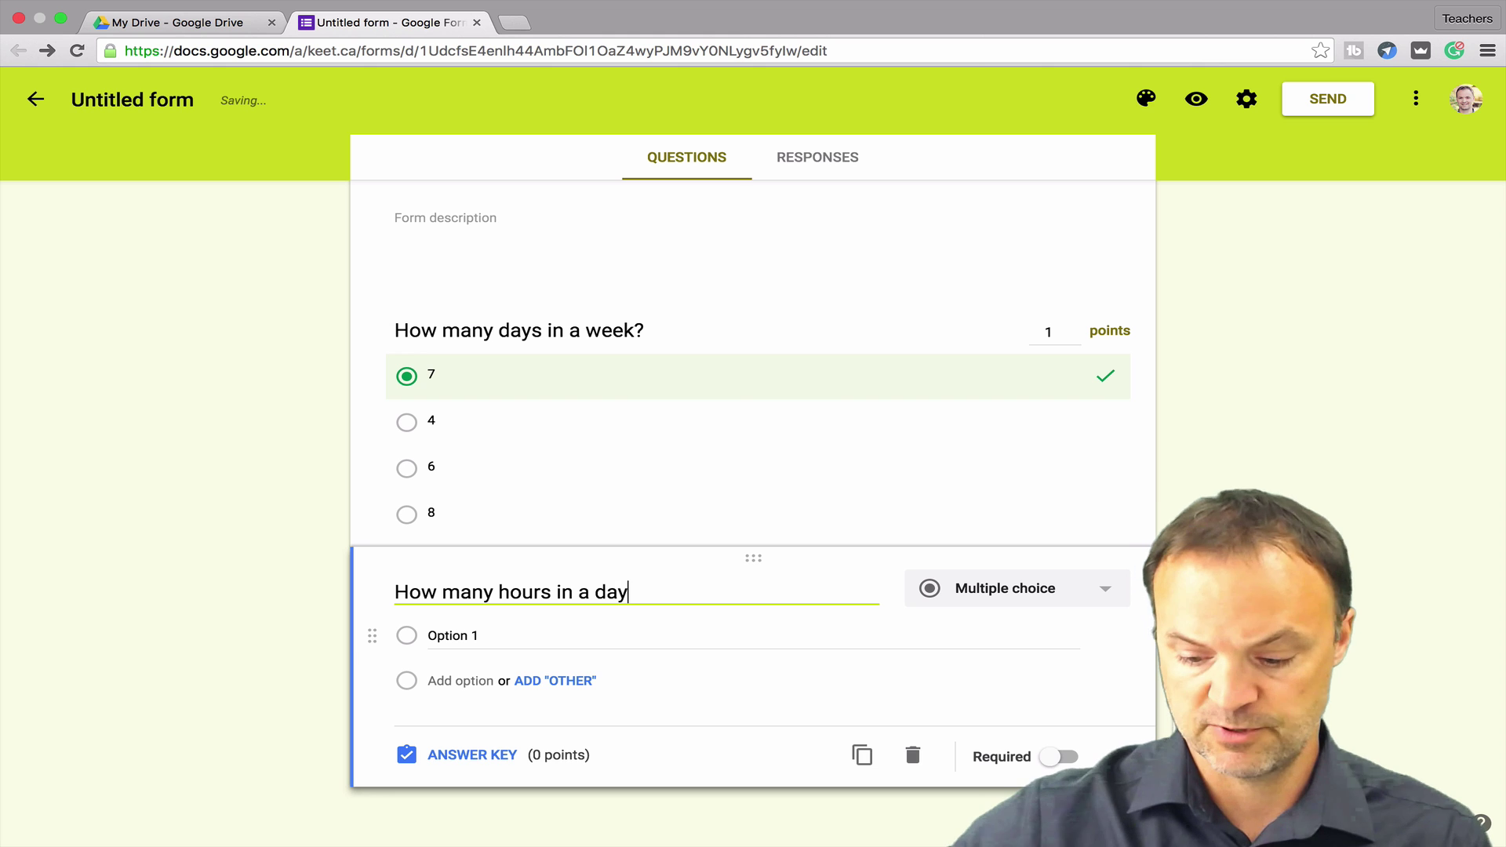
{"action": "type", "text": "?"}
Make it a checkbox question with options 1, 4, 24 and 87.
{"action": "left_click", "coordinate": [1059, 595]}
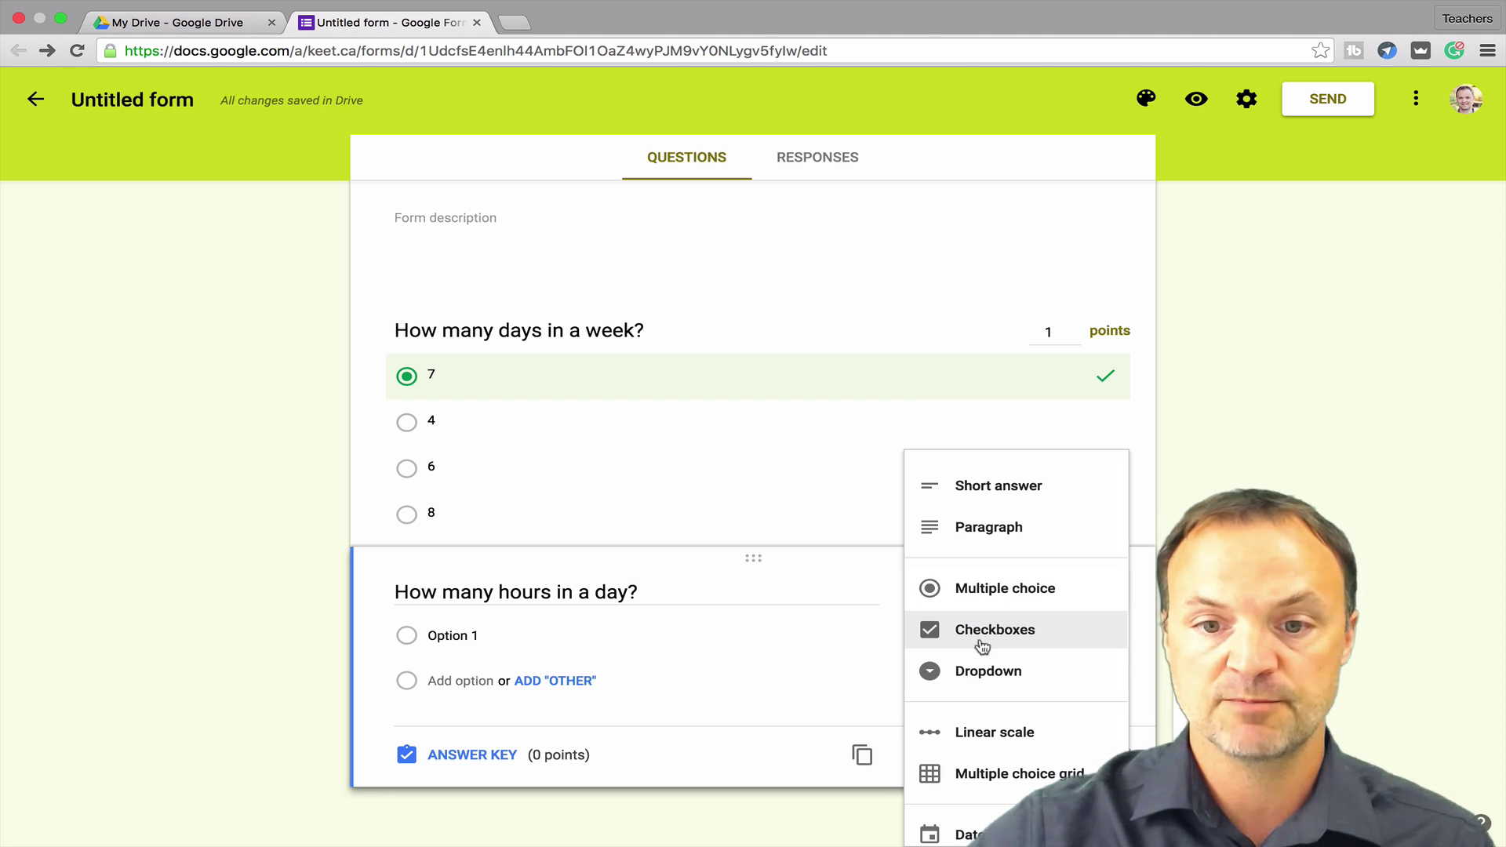
{"action": "left_click", "coordinate": [1001, 637]}
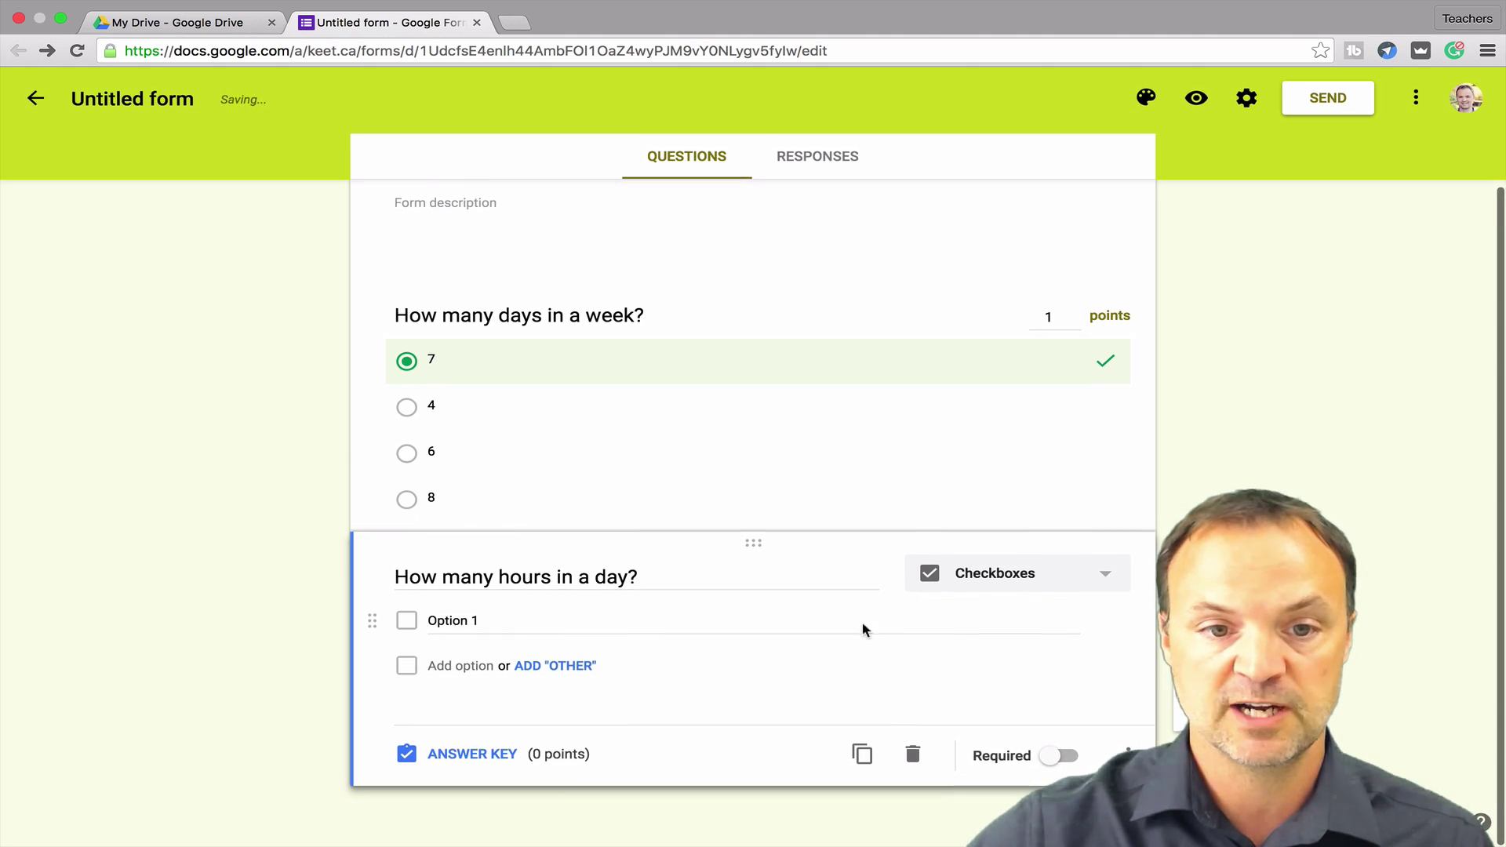
{"action": "left_click", "coordinate": [474, 621]}
{"action": "type", "text": "1"}
{"action": "left_click", "coordinate": [449, 666]}
{"action": "type", "text": "4"}
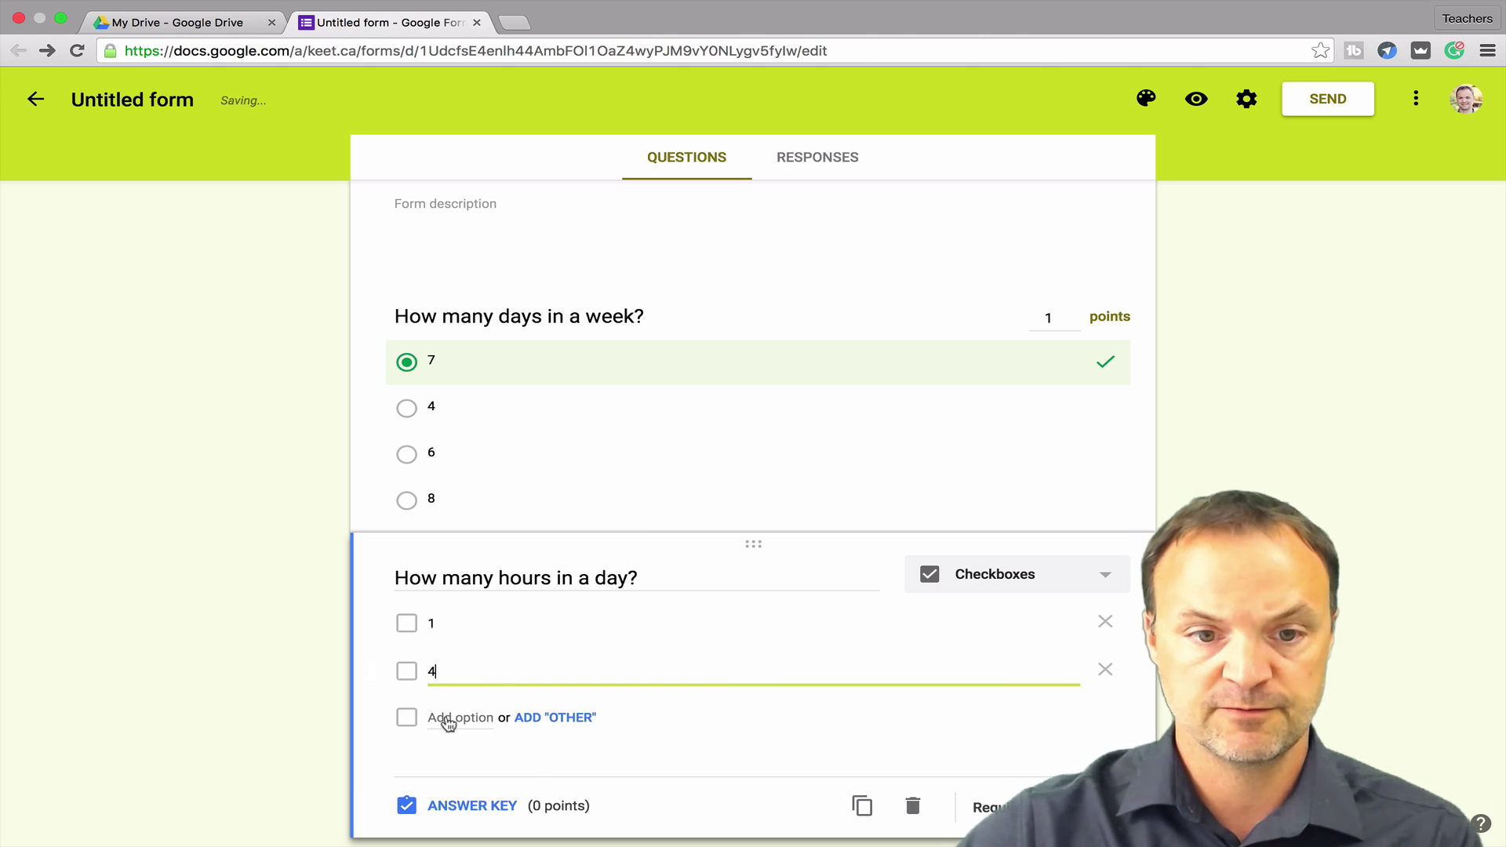
{"action": "left_click", "coordinate": [451, 717]}
{"action": "type", "text": "24"}
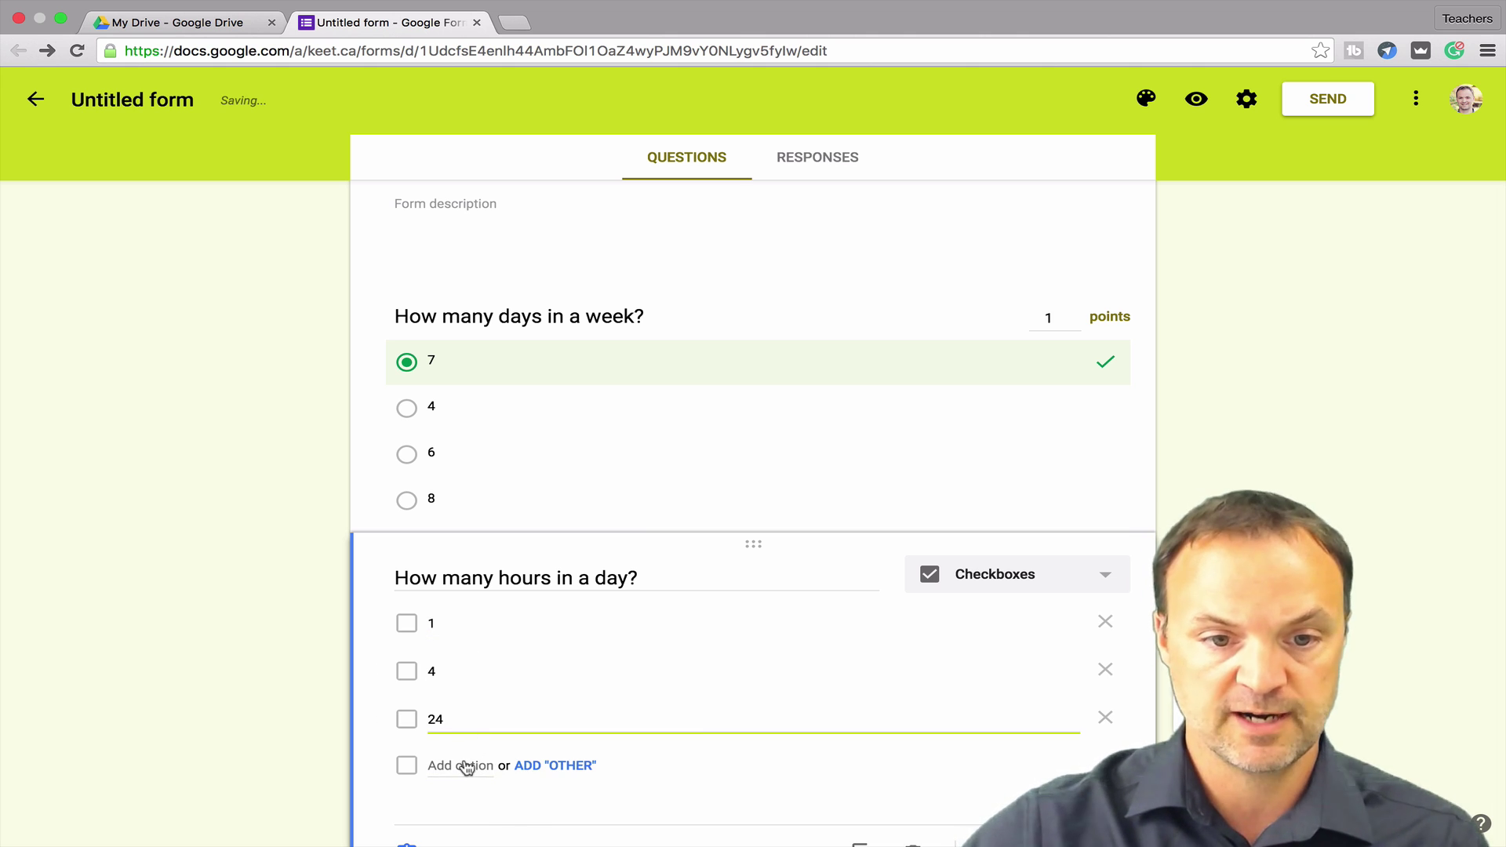
{"action": "left_click", "coordinate": [466, 766]}
{"action": "type", "text": "87"}
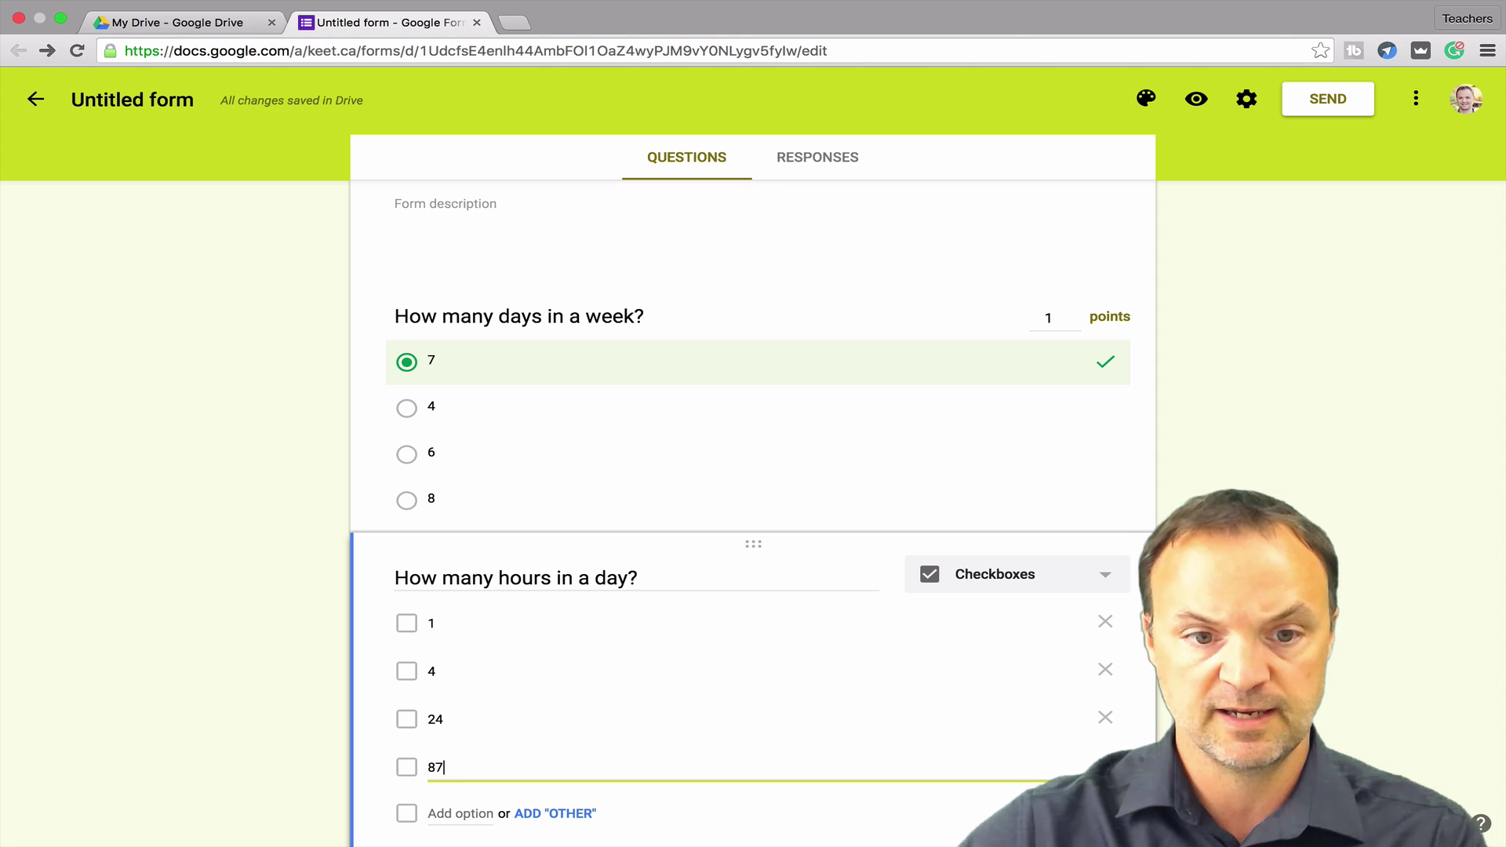
Mark 24 as the correct answer and add a blank third question.
{"action": "scroll", "coordinate": [502, 741], "scroll_direction": "down", "scroll_amount": 2}
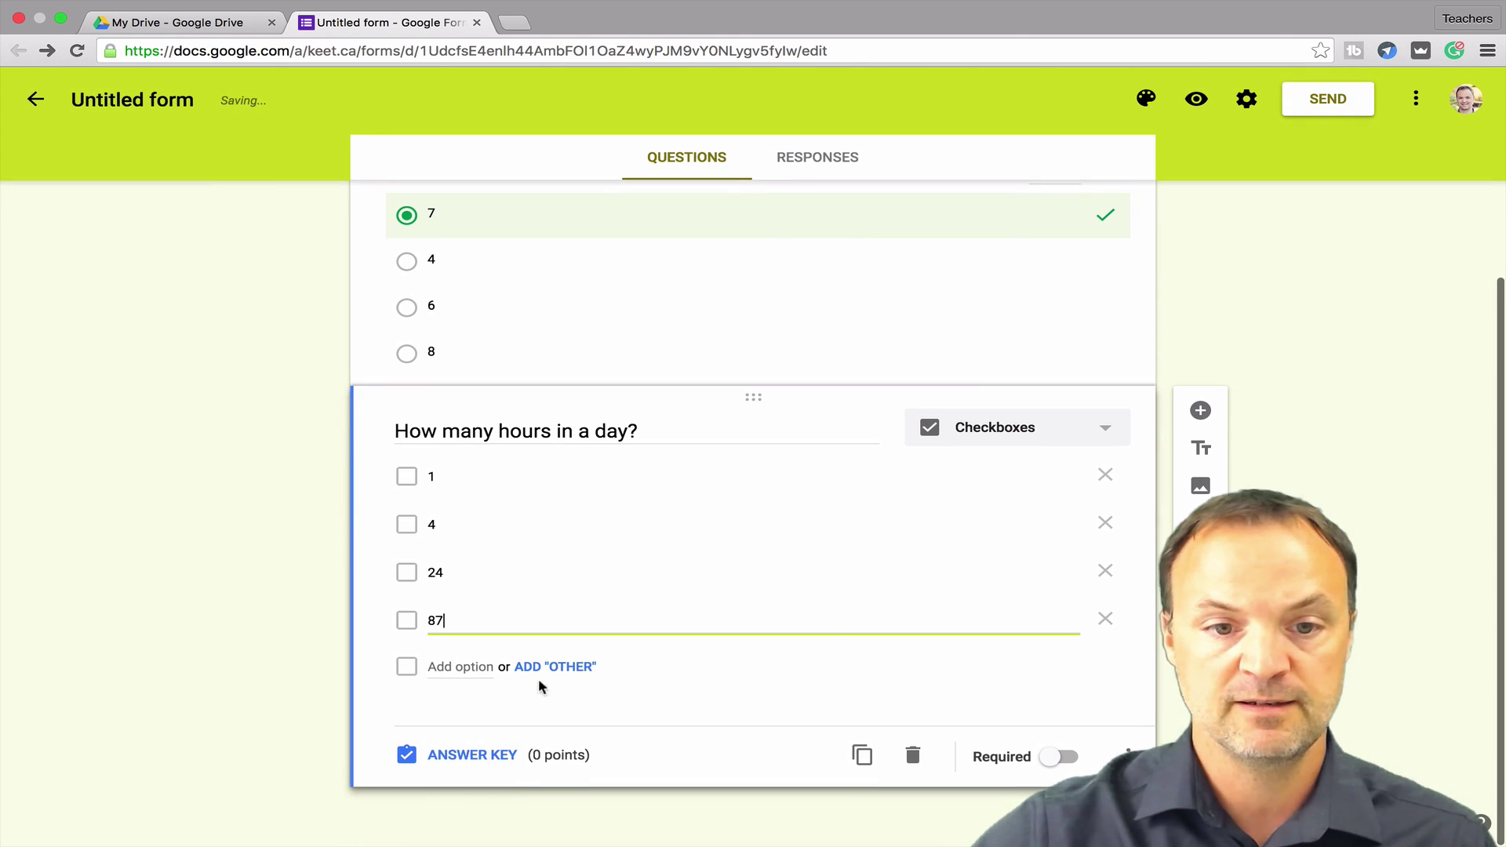
{"action": "left_click", "coordinate": [471, 756]}
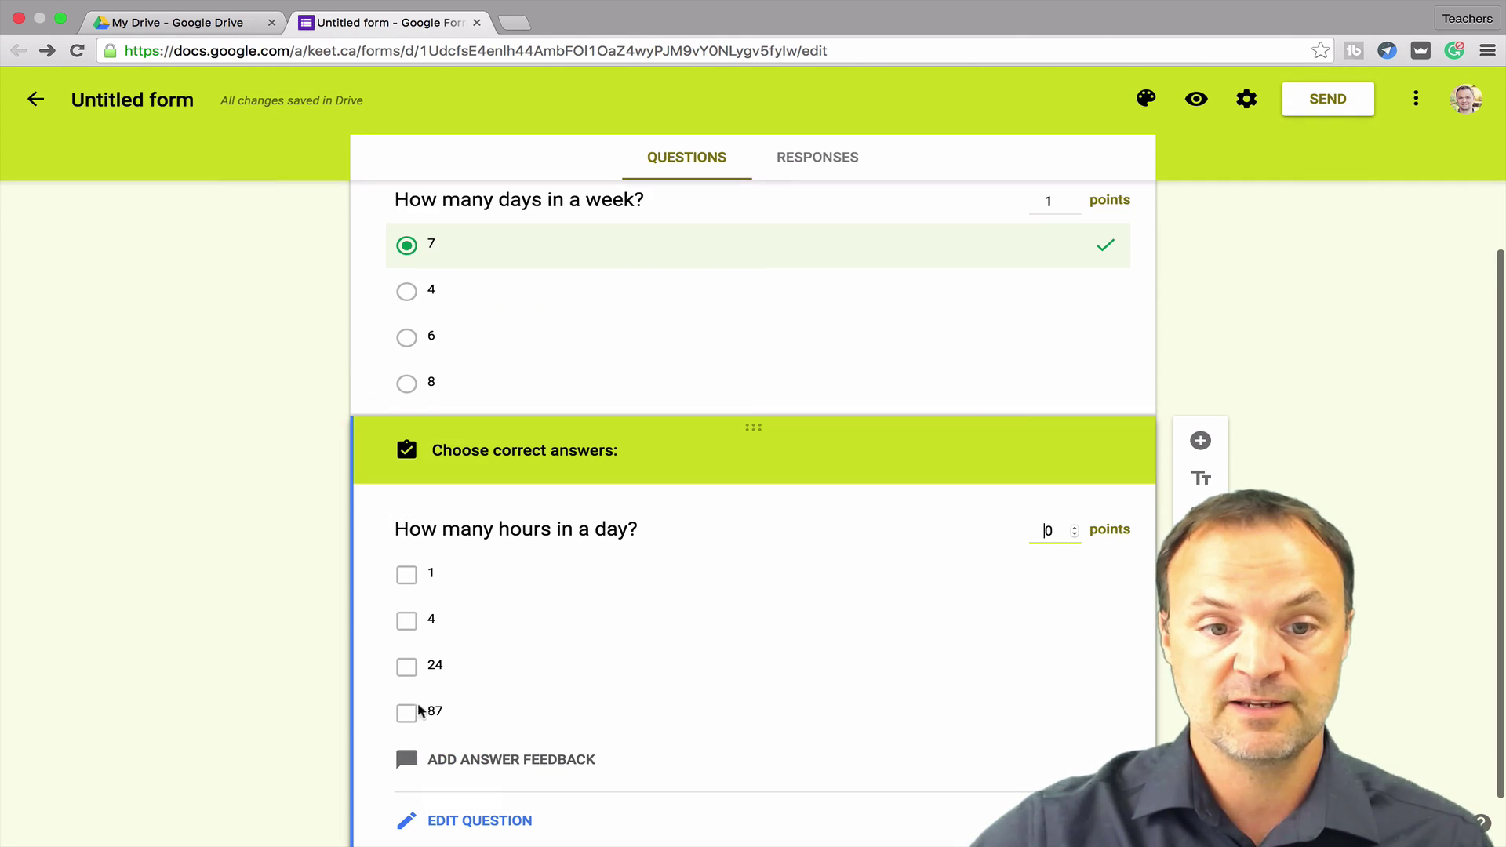
{"action": "left_click", "coordinate": [411, 665]}
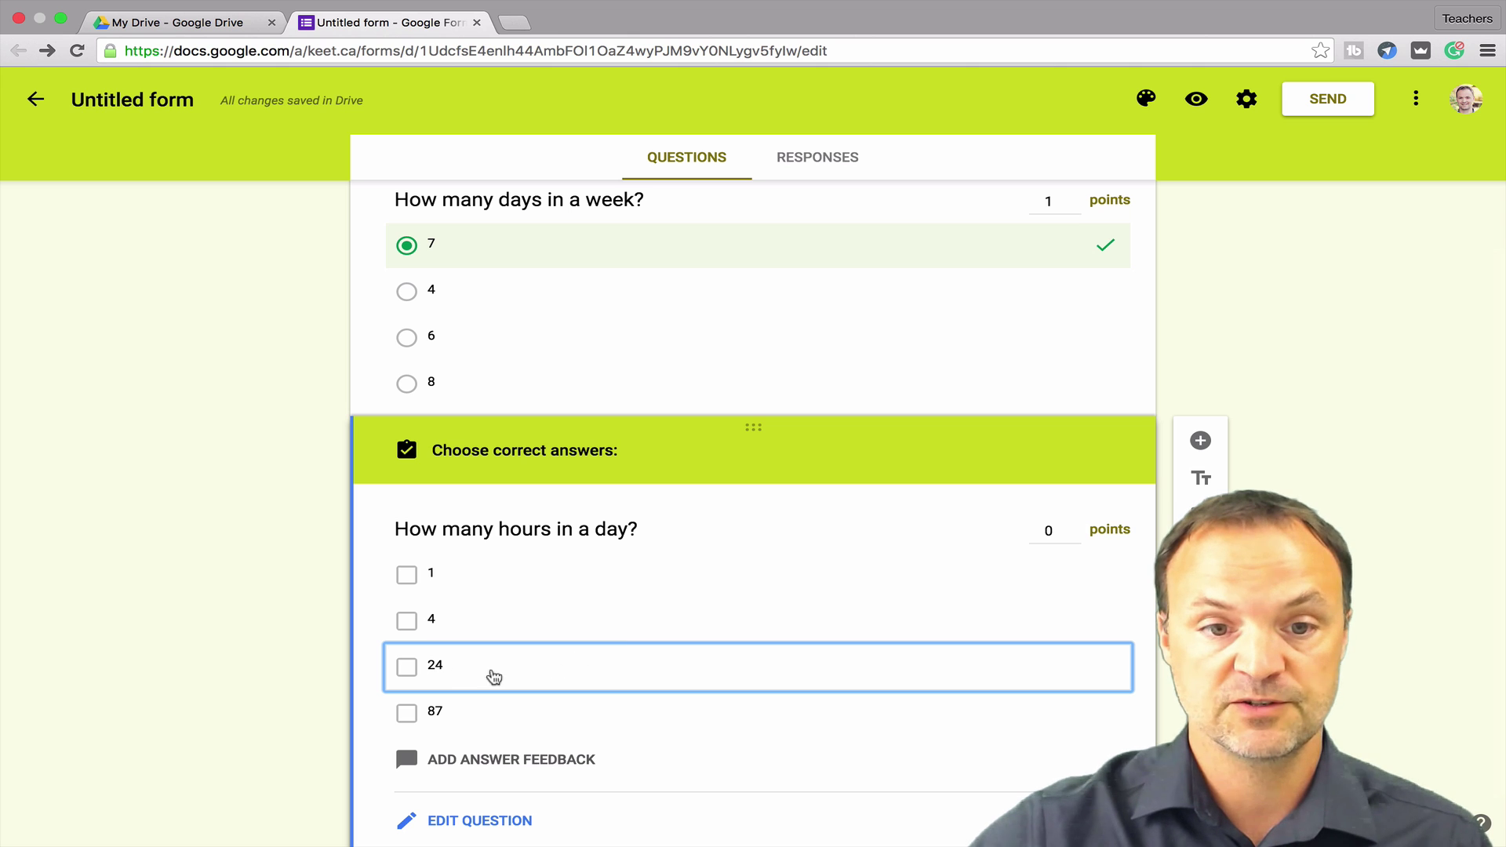
{"action": "left_click", "coordinate": [549, 672]}
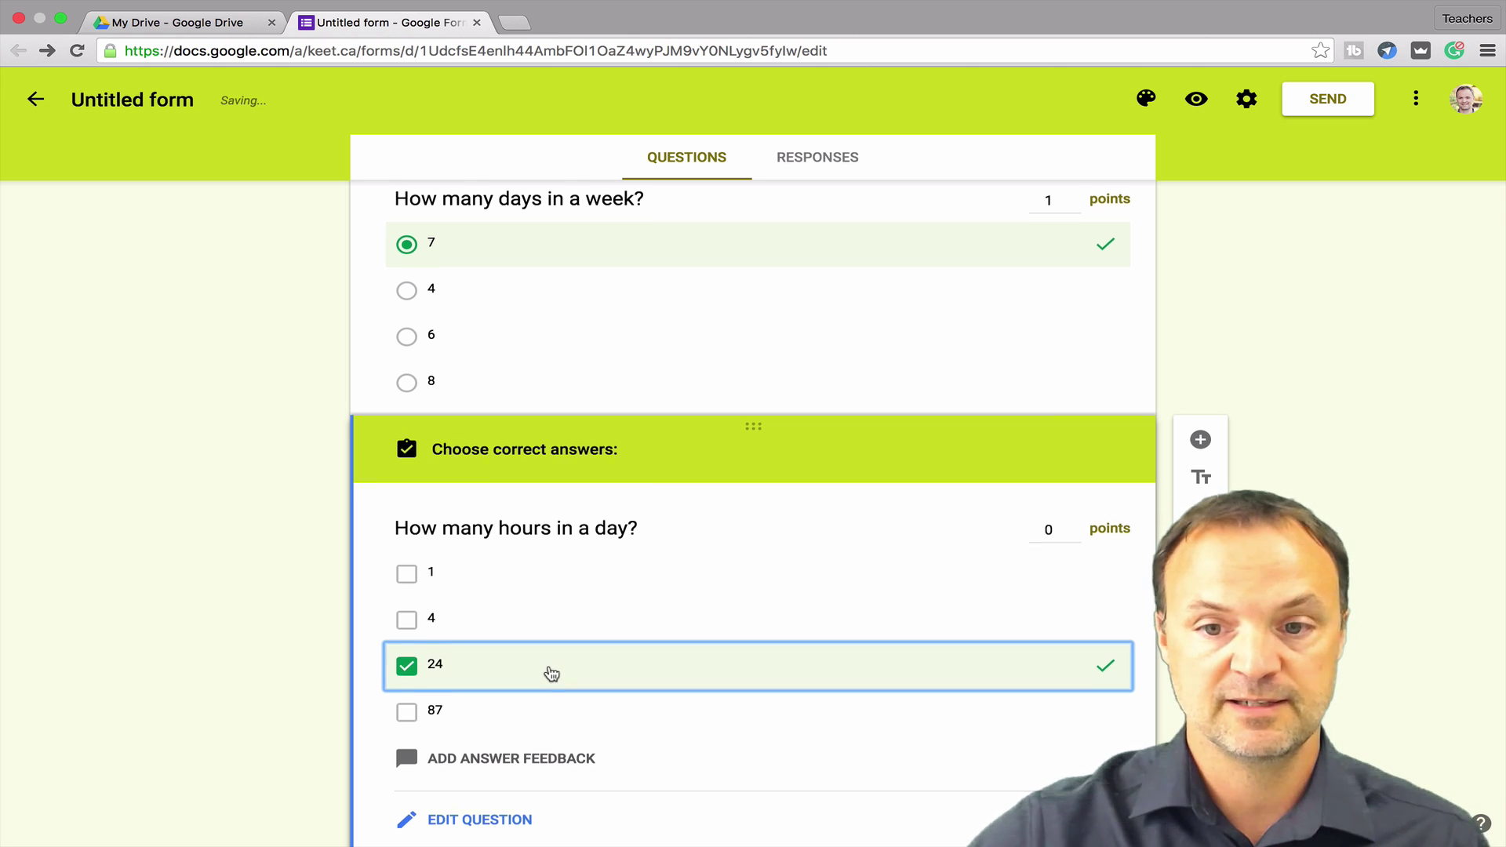
{"action": "scroll", "coordinate": [693, 672], "scroll_direction": "down", "scroll_amount": 2}
{"action": "left_click", "coordinate": [1200, 375]}
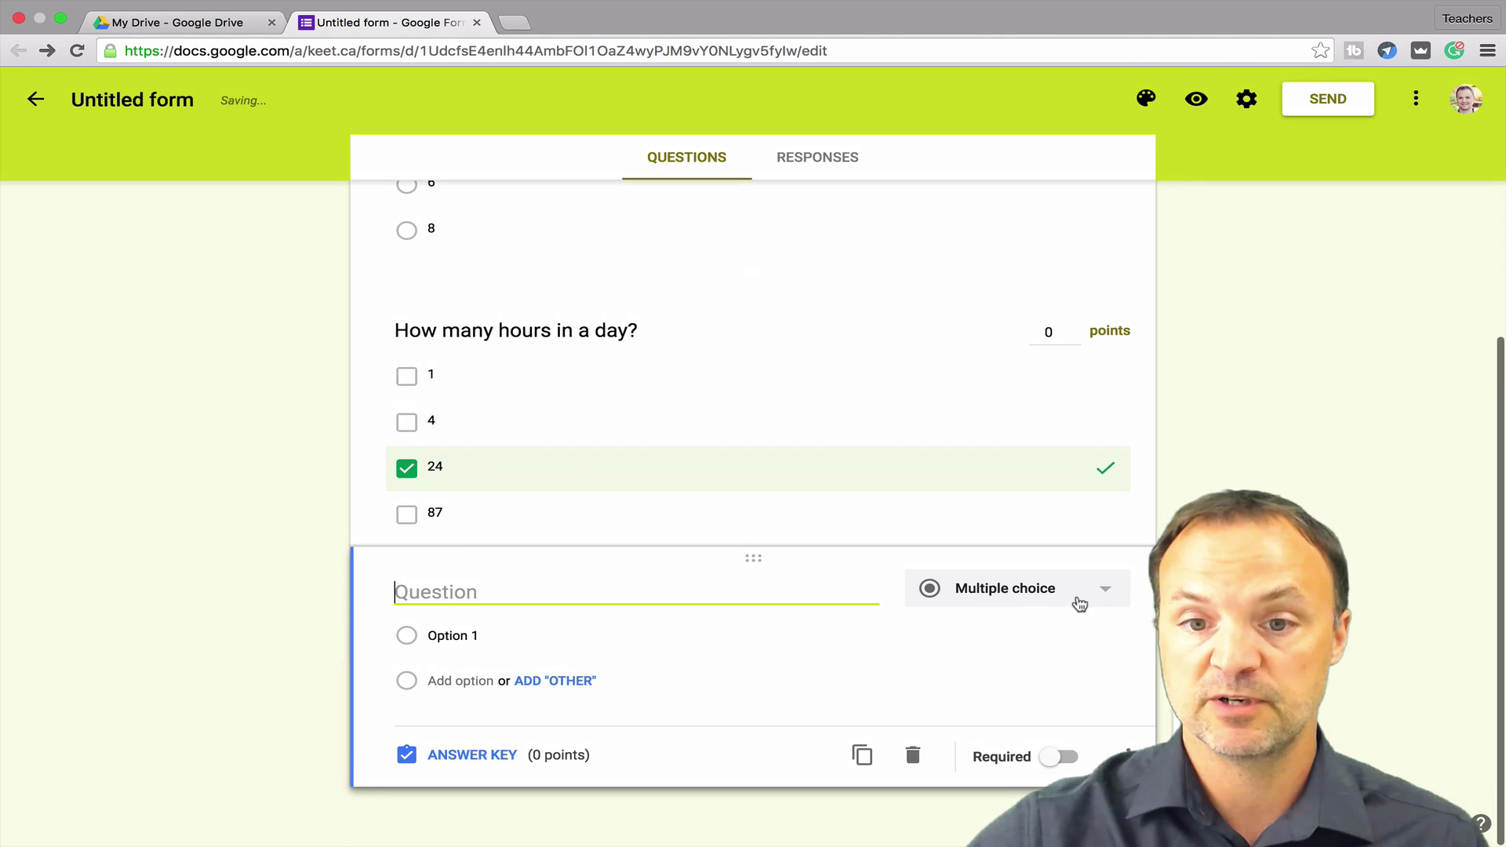
Make the new question a dropdown titled 'How many weeks in a year?'.
{"action": "left_click", "coordinate": [1062, 588]}
{"action": "left_click", "coordinate": [996, 671]}
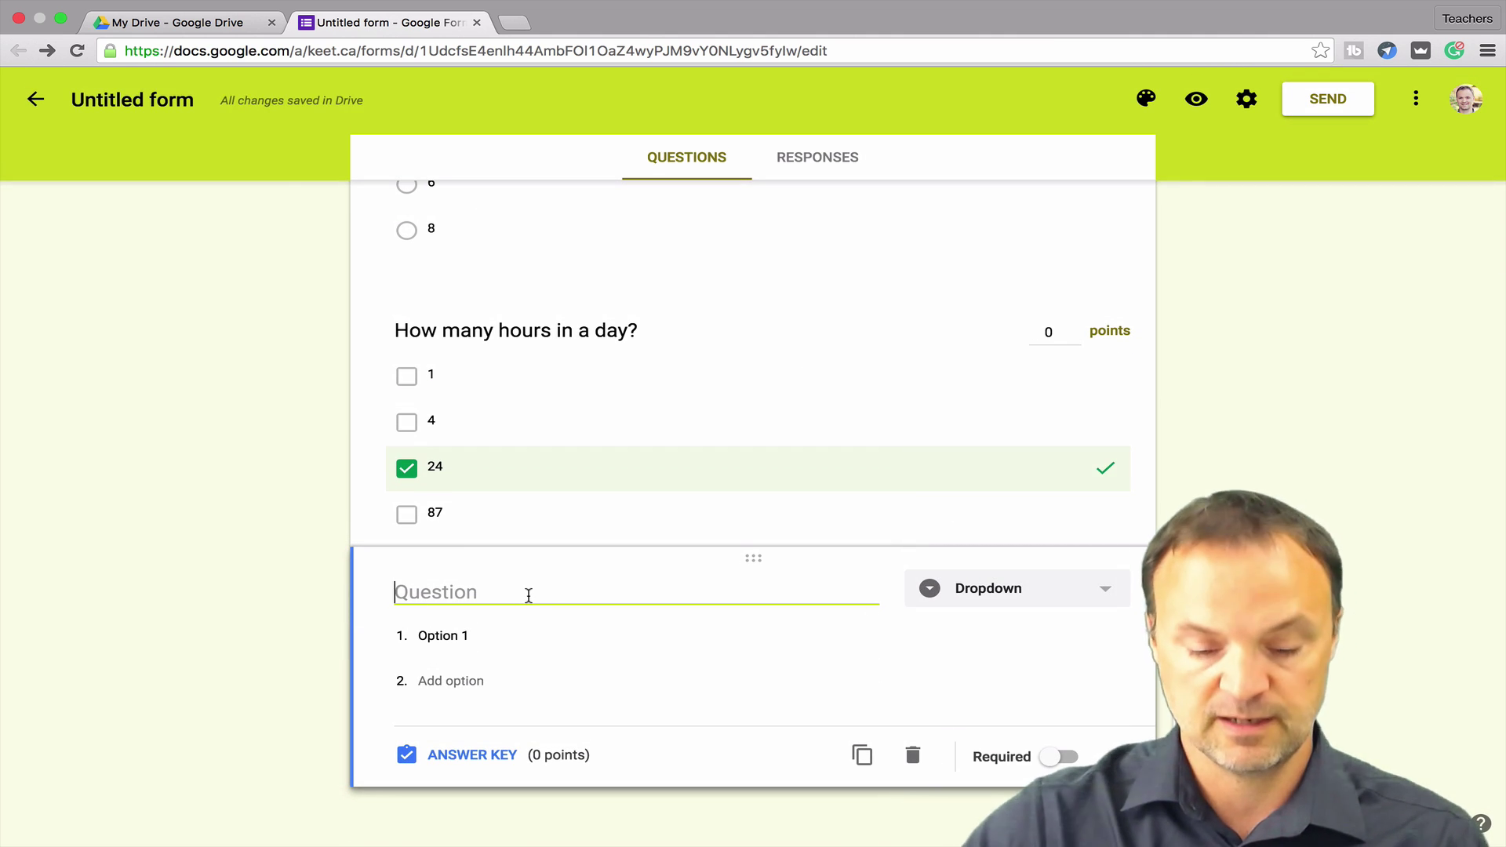
{"action": "type", "text": "How many"}
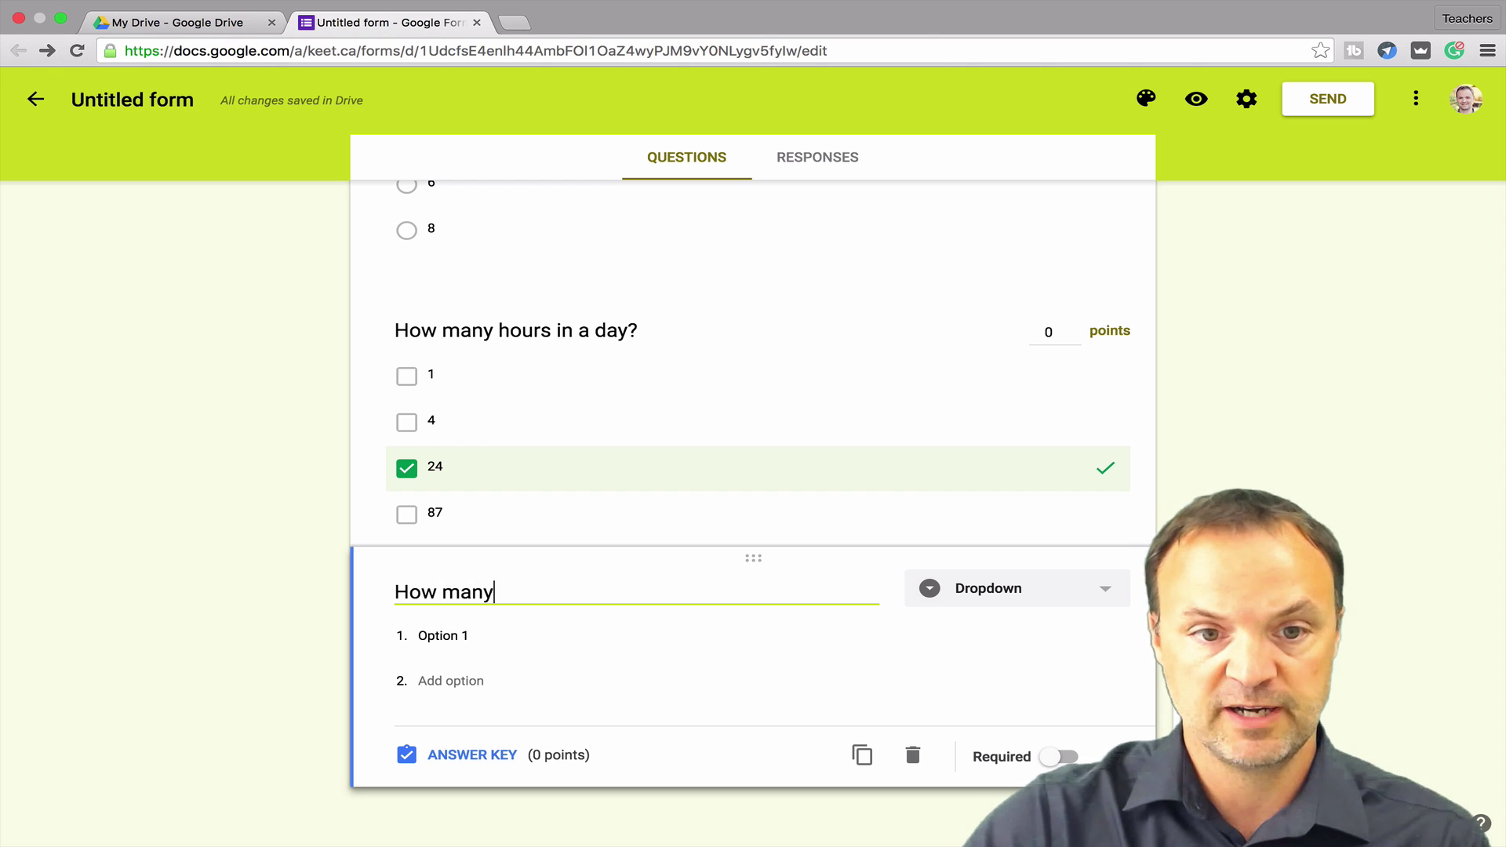
{"action": "type", "text": " weeks in a yesar?"}
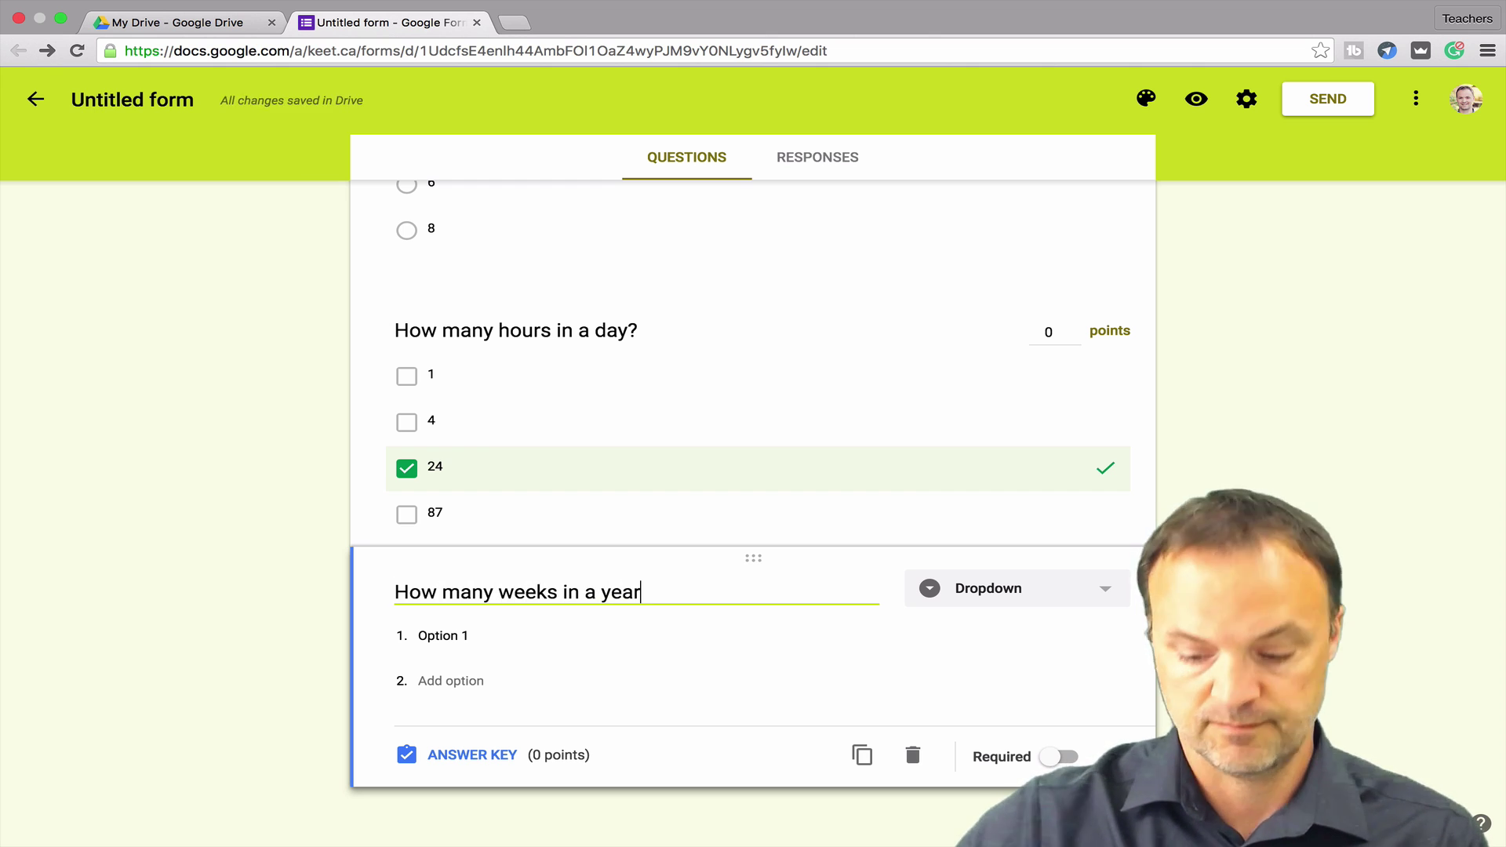
Fill in the dropdown options 34, 52, 12 and 1.
{"action": "left_click", "coordinate": [468, 634]}
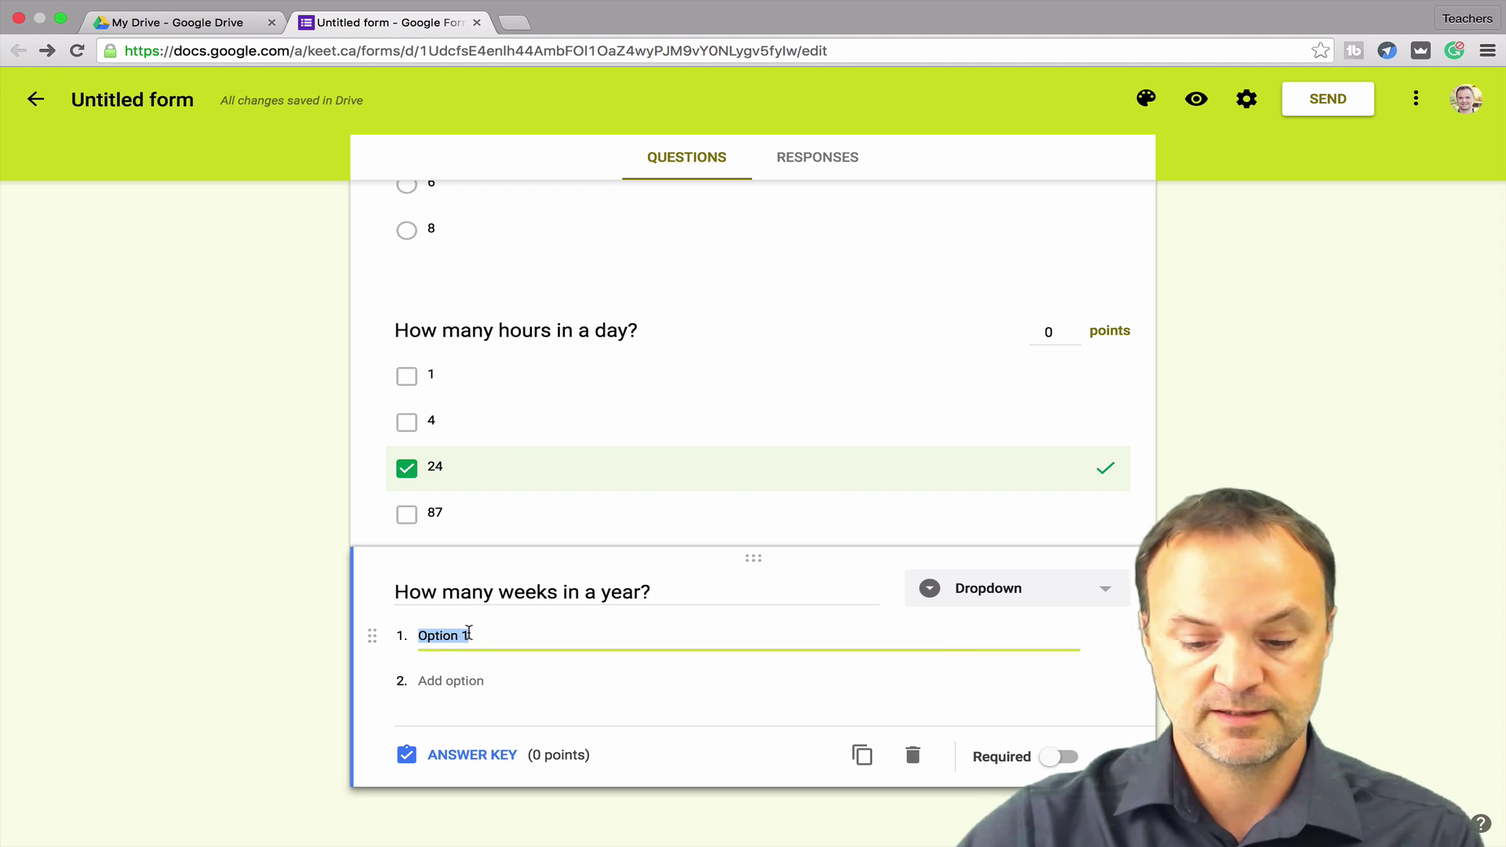
{"action": "type", "text": "34"}
{"action": "left_click", "coordinate": [458, 678]}
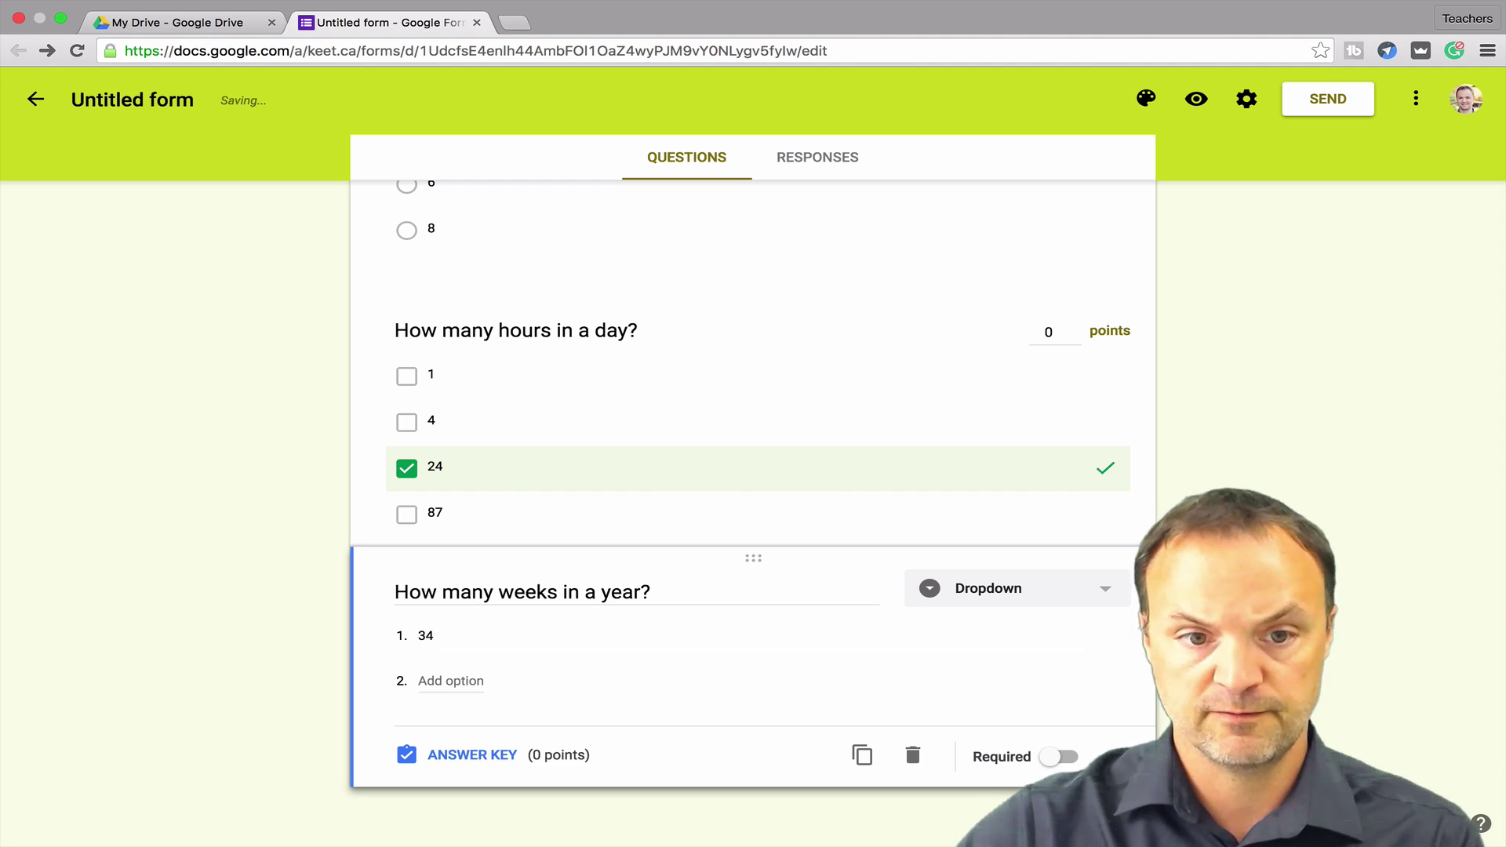
{"action": "left_click", "coordinate": [451, 683]}
{"action": "type", "text": "52"}
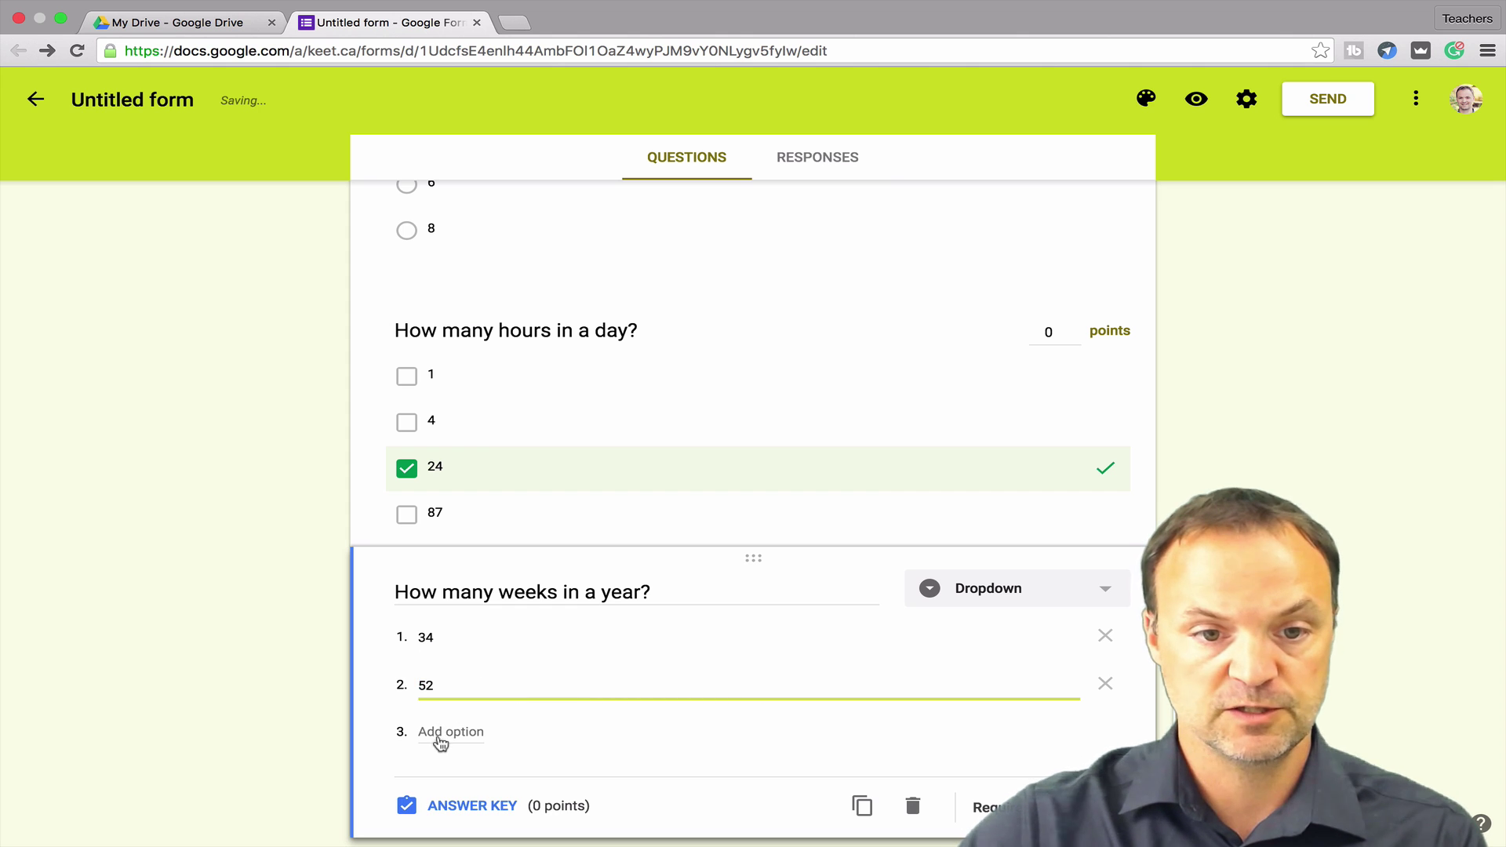
{"action": "left_click", "coordinate": [445, 740]}
{"action": "type", "text": "12"}
{"action": "left_click", "coordinate": [440, 779]}
{"action": "type", "text": "1"}
In the answer key, mark 52 as the correct answer.
{"action": "scroll", "coordinate": [562, 716], "scroll_direction": "down", "scroll_amount": 3}
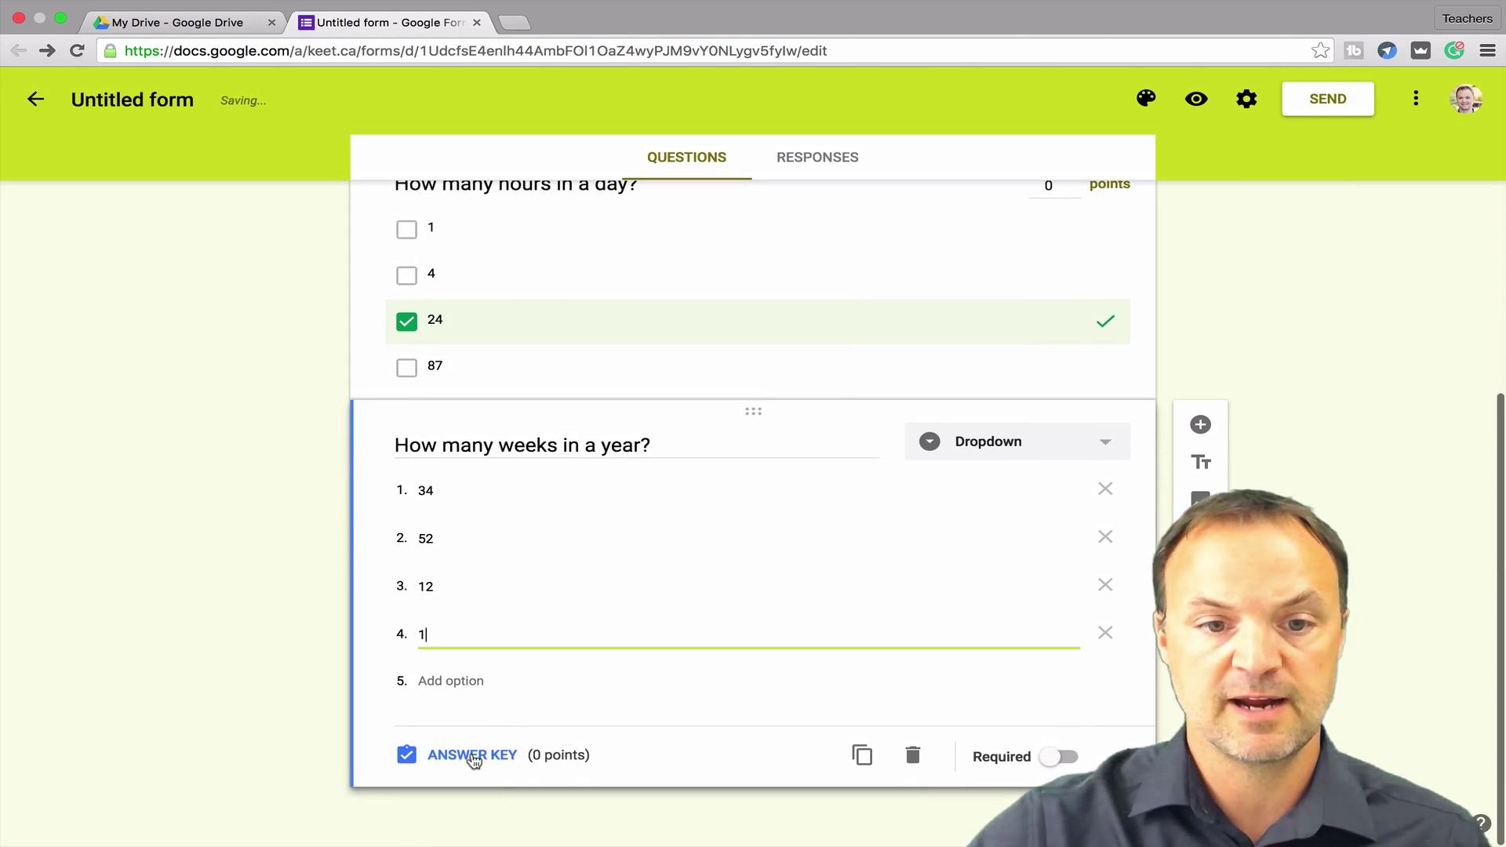
{"action": "left_click", "coordinate": [471, 757]}
{"action": "left_click", "coordinate": [414, 621]}
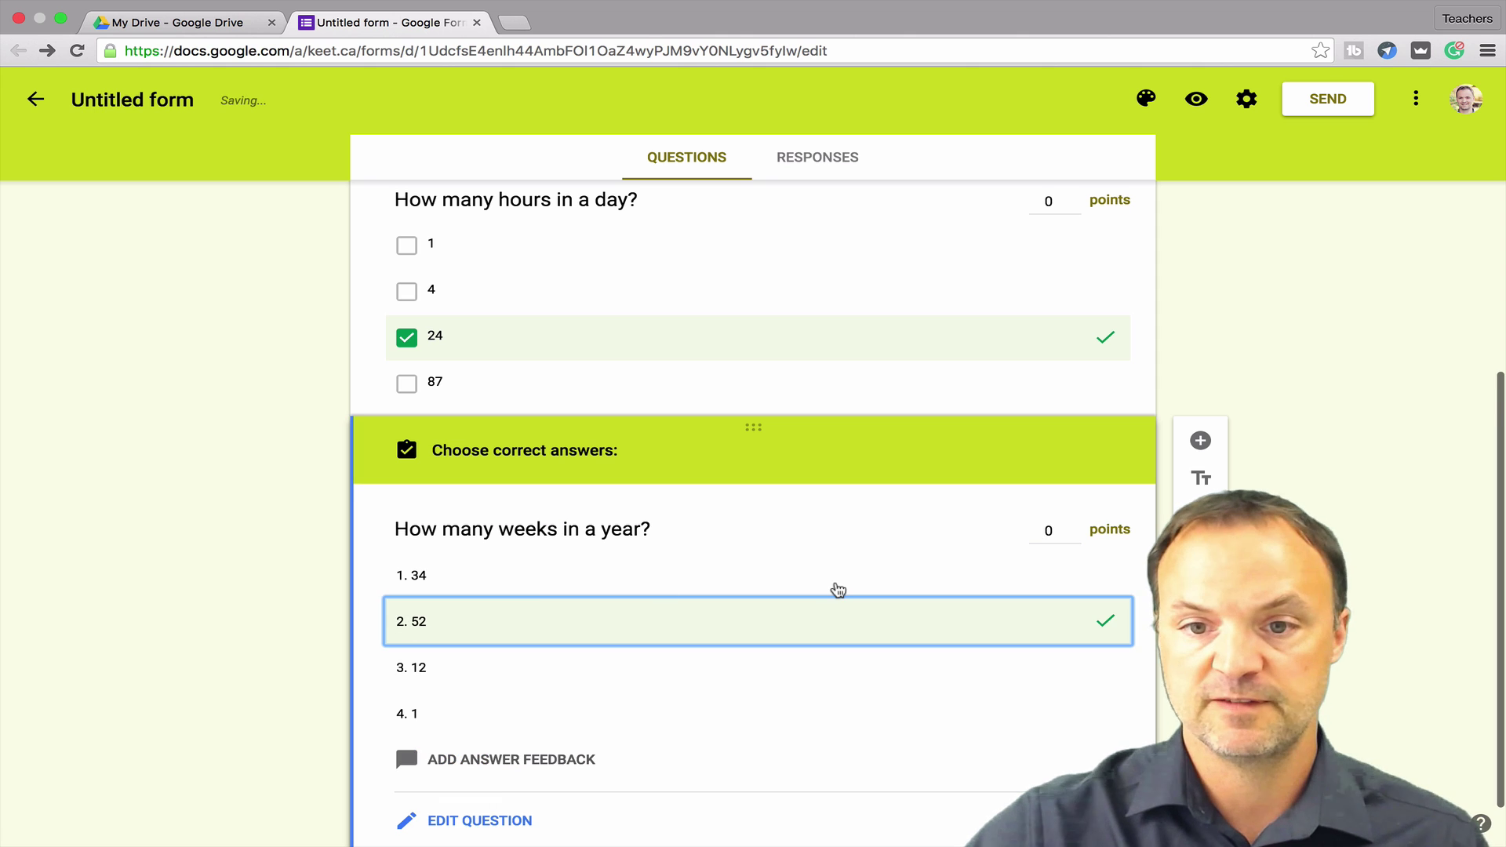
Set the weeks and hours questions to 1 point each.
{"action": "left_click", "coordinate": [1057, 471]}
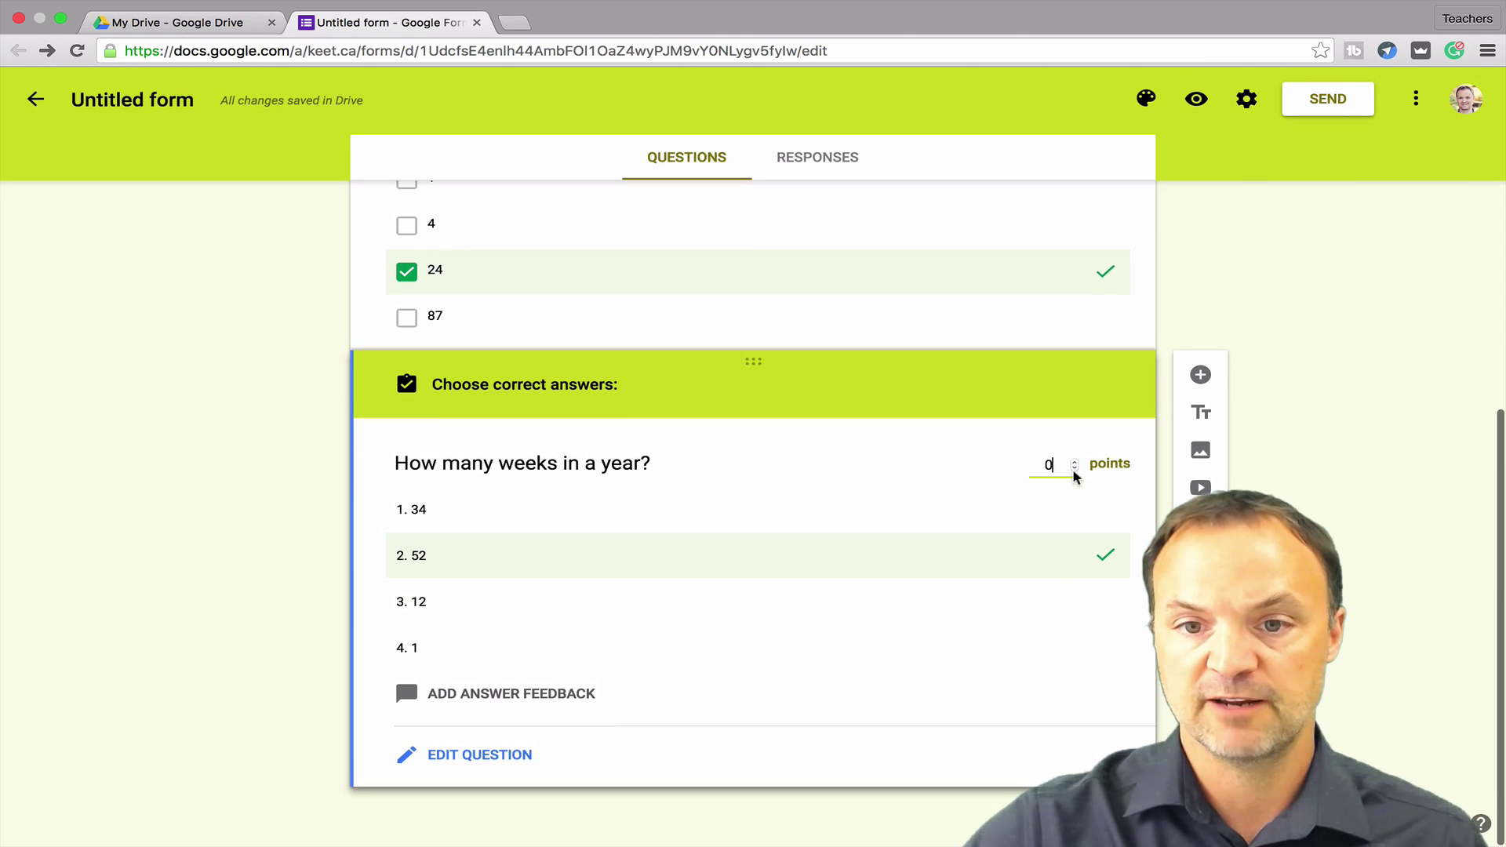
{"action": "left_click", "coordinate": [1074, 463]}
{"action": "scroll", "coordinate": [1075, 469], "scroll_direction": "up", "scroll_amount": 3}
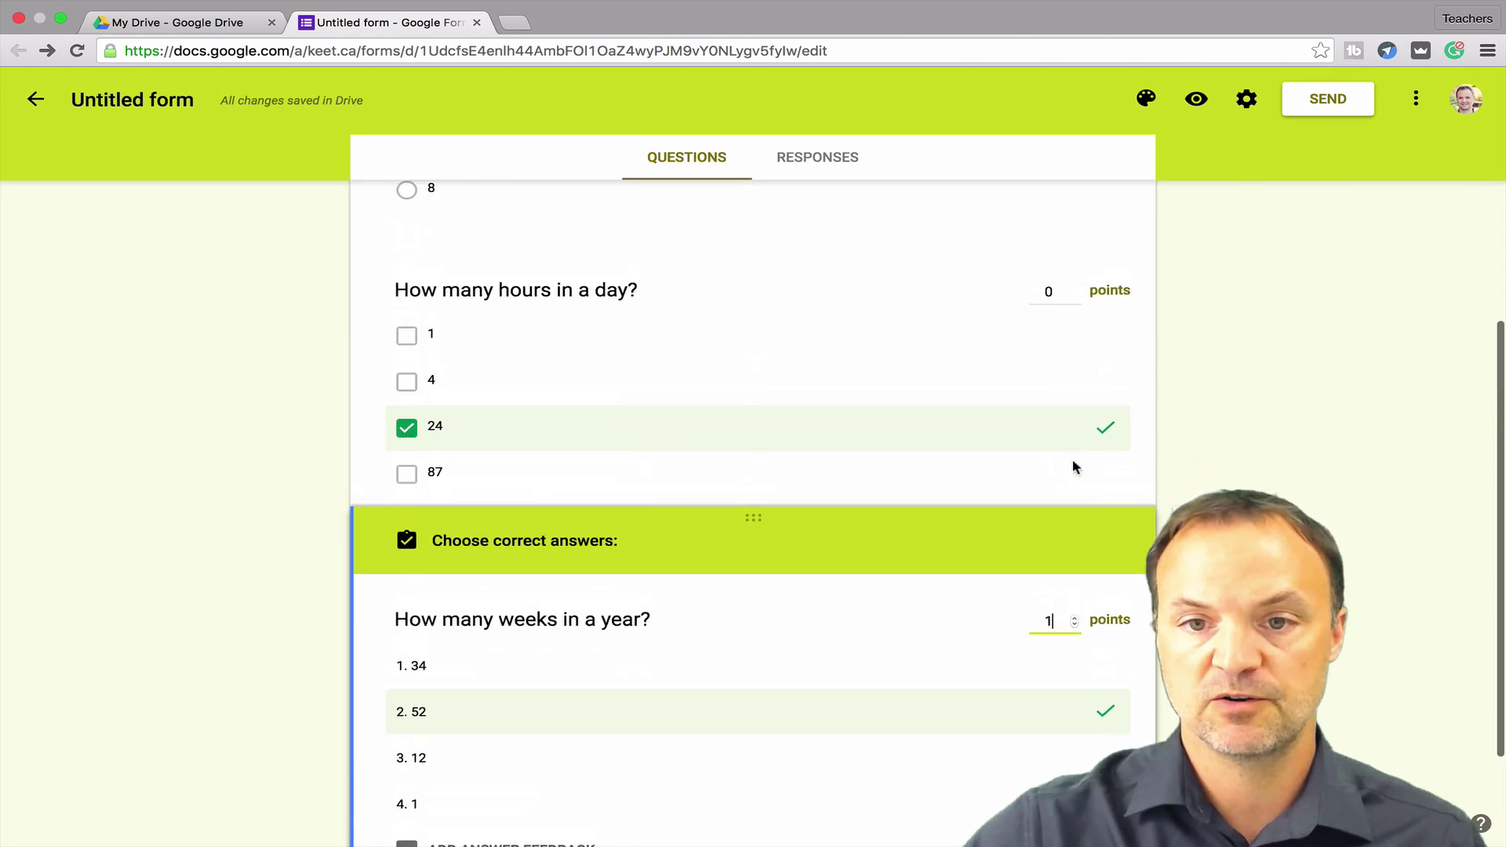
{"action": "left_click", "coordinate": [1073, 324]}
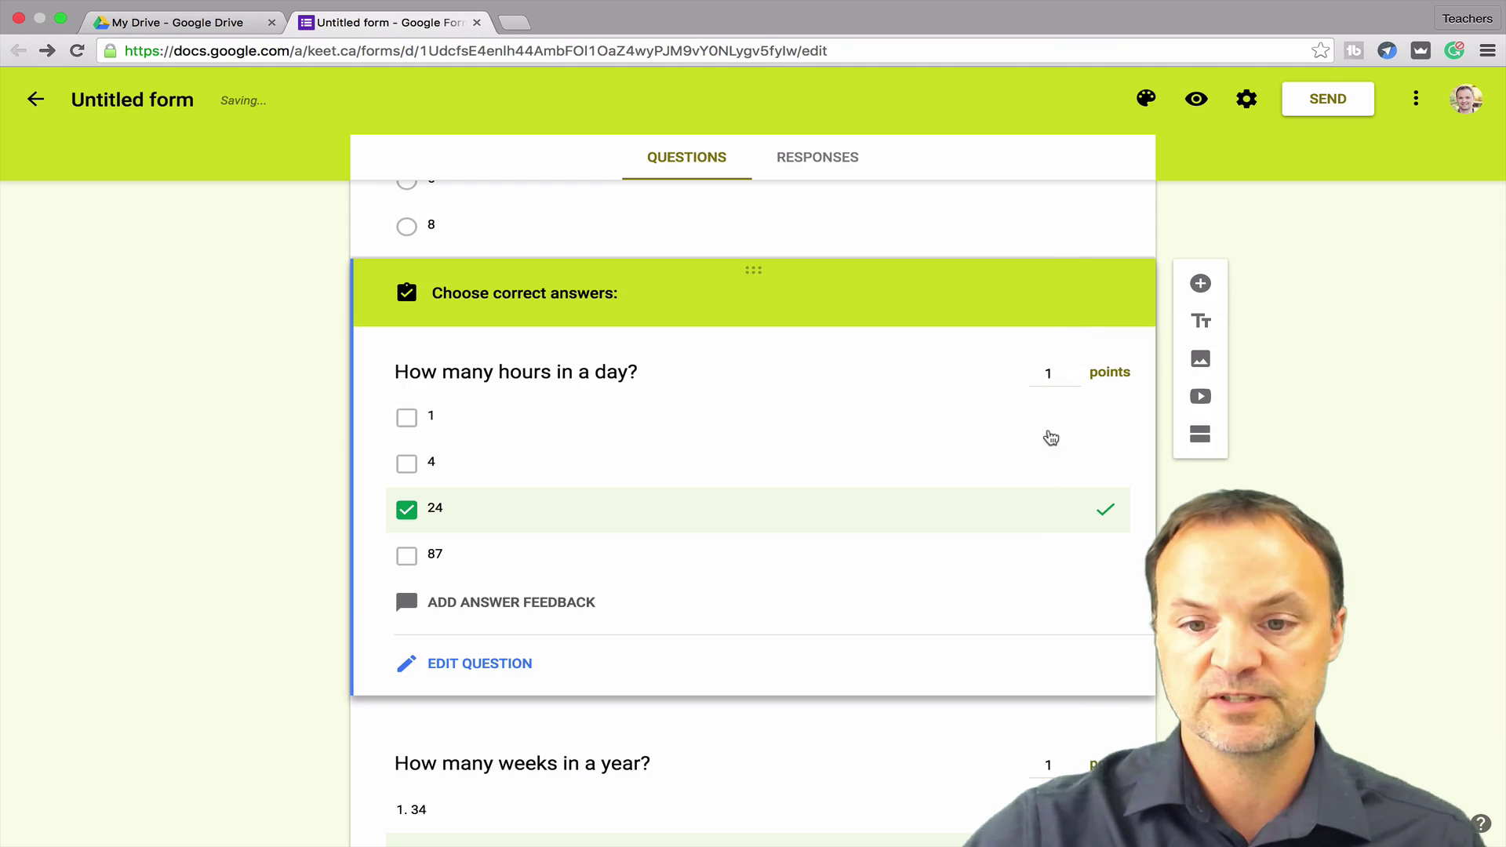
{"action": "scroll", "coordinate": [1043, 455], "scroll_direction": "up", "scroll_amount": 4}
{"action": "scroll", "coordinate": [1012, 564], "scroll_direction": "up", "scroll_amount": 2}
{"action": "scroll", "coordinate": [991, 615], "scroll_direction": "down", "scroll_amount": 5}
{"action": "scroll", "coordinate": [992, 619], "scroll_direction": "up", "scroll_amount": 6}
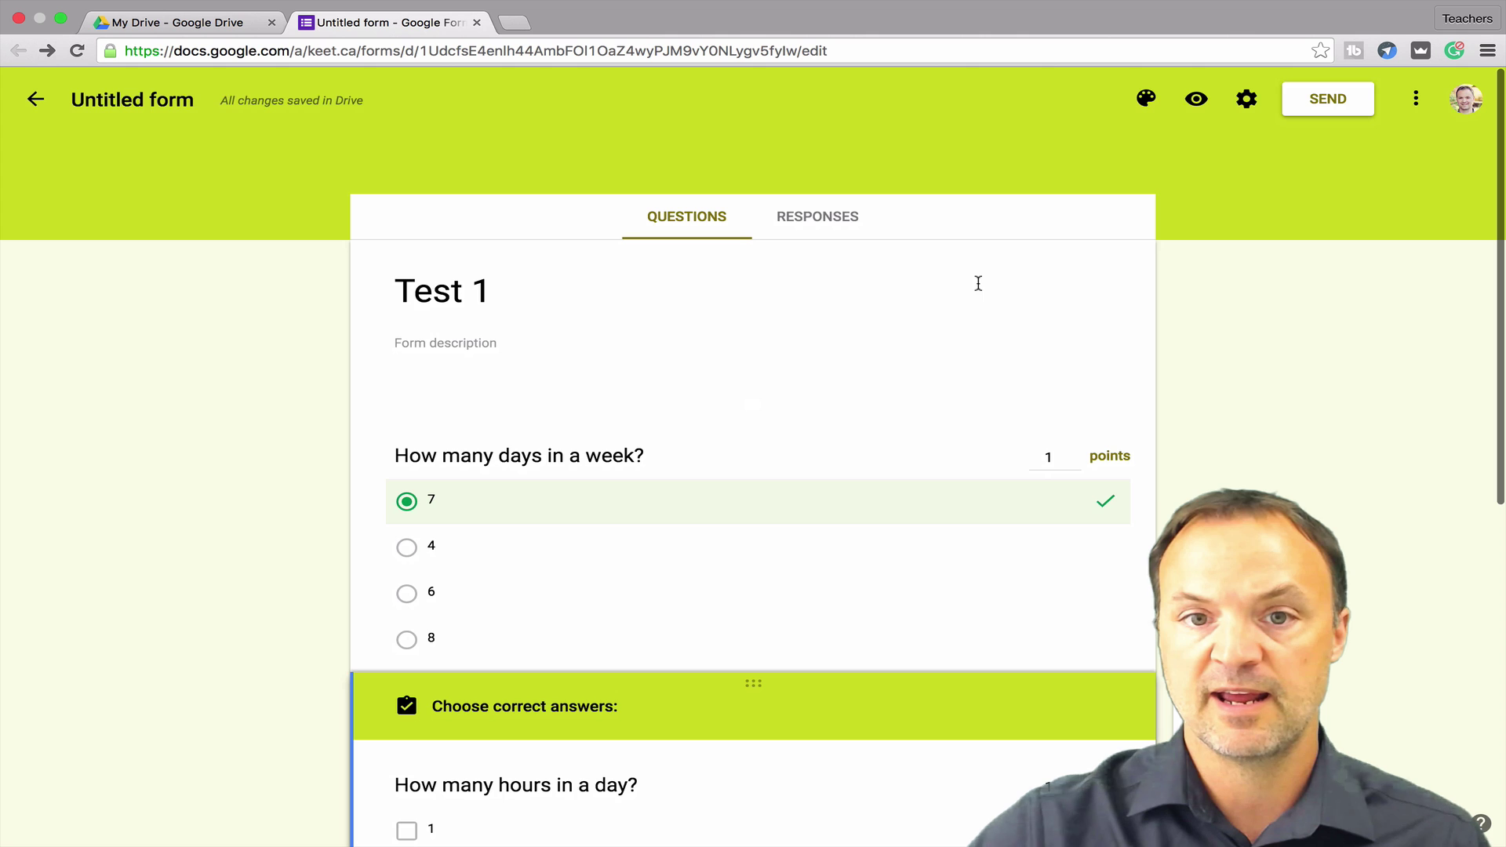
{"action": "left_click", "coordinate": [1204, 100]}
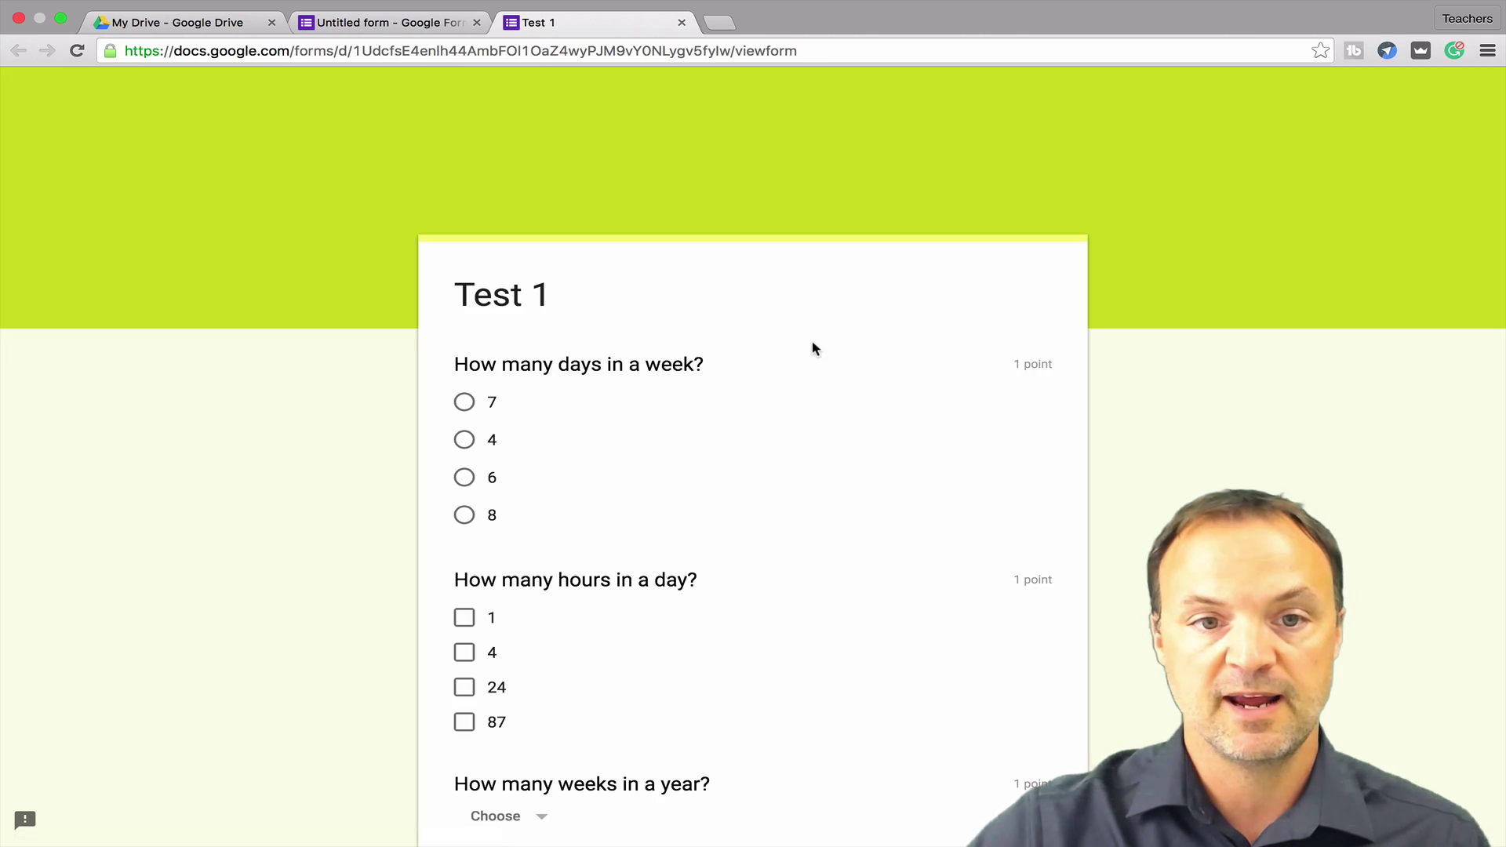
Answer 7 days, 4 hours and 52 weeks, submit the quiz, and view the score.
{"action": "scroll", "coordinate": [810, 342], "scroll_direction": "down", "scroll_amount": 5}
{"action": "scroll", "coordinate": [807, 366], "scroll_direction": "up", "scroll_amount": 4}
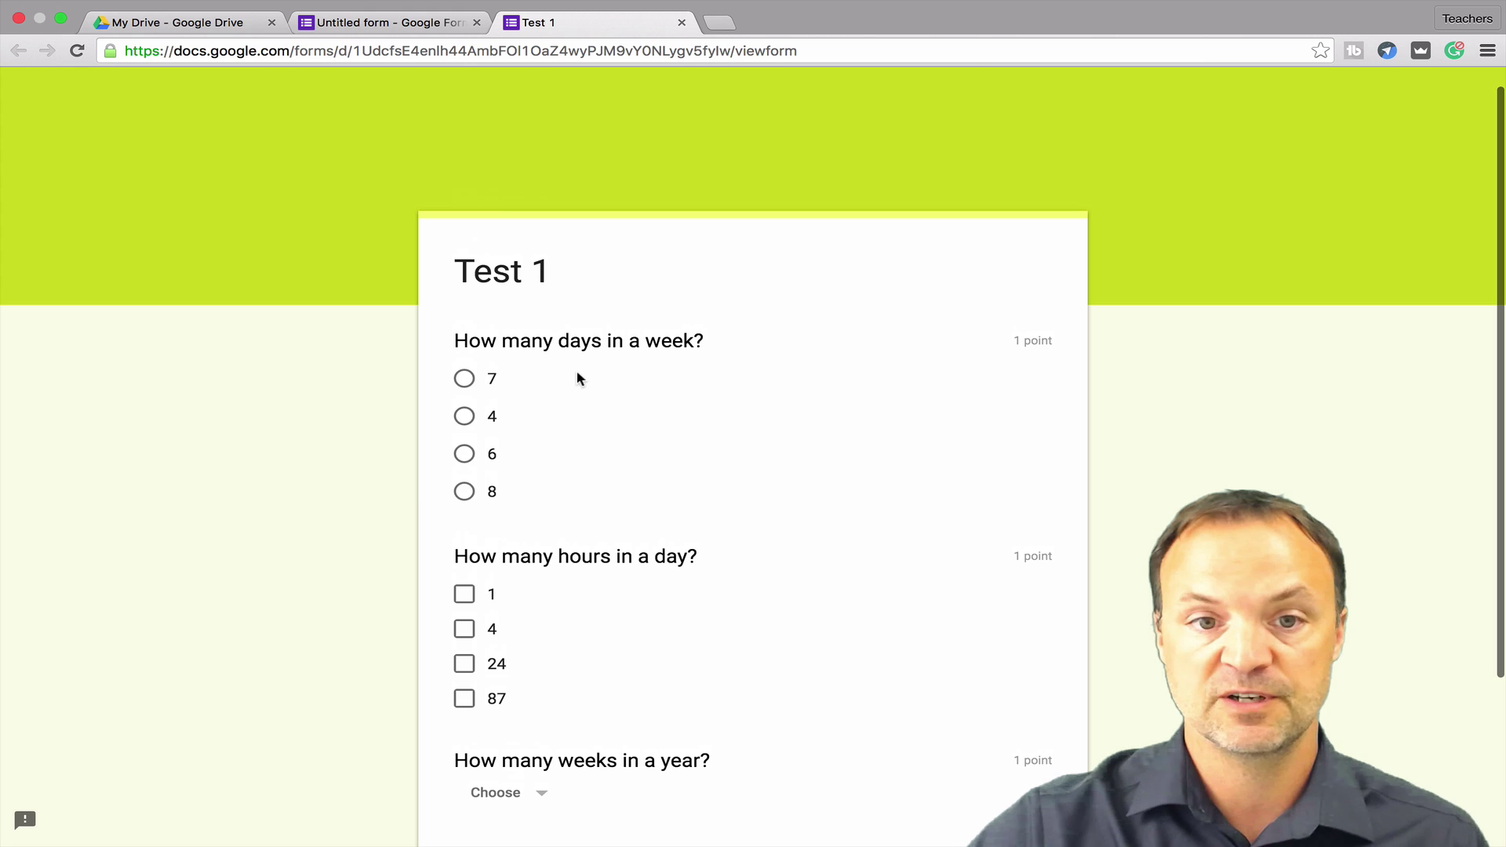
{"action": "left_click", "coordinate": [465, 380]}
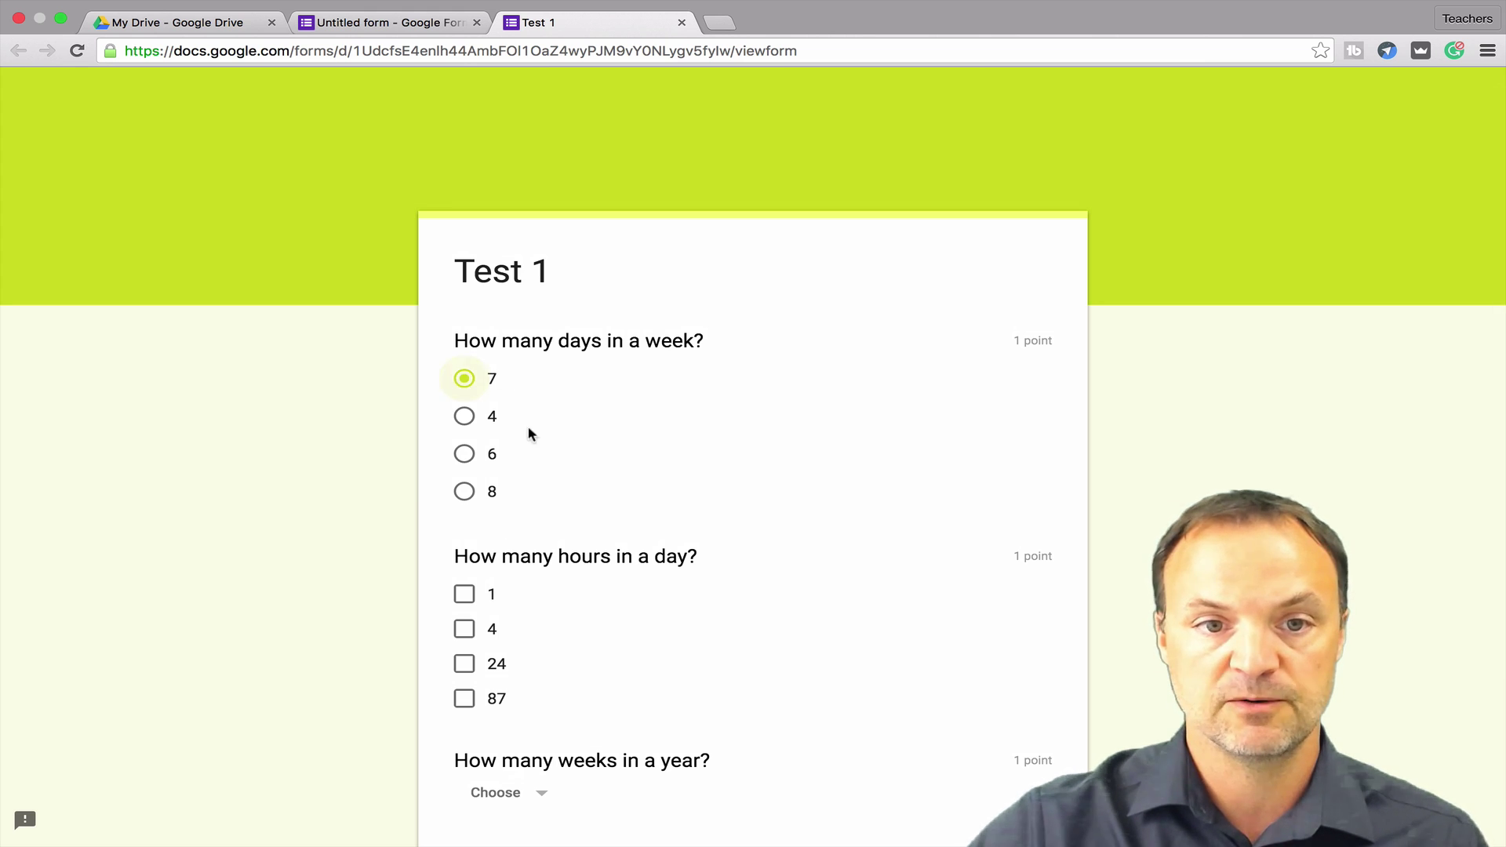
{"action": "scroll", "coordinate": [518, 424], "scroll_direction": "down", "scroll_amount": 3}
{"action": "left_click", "coordinate": [464, 425]}
{"action": "left_click", "coordinate": [516, 598]}
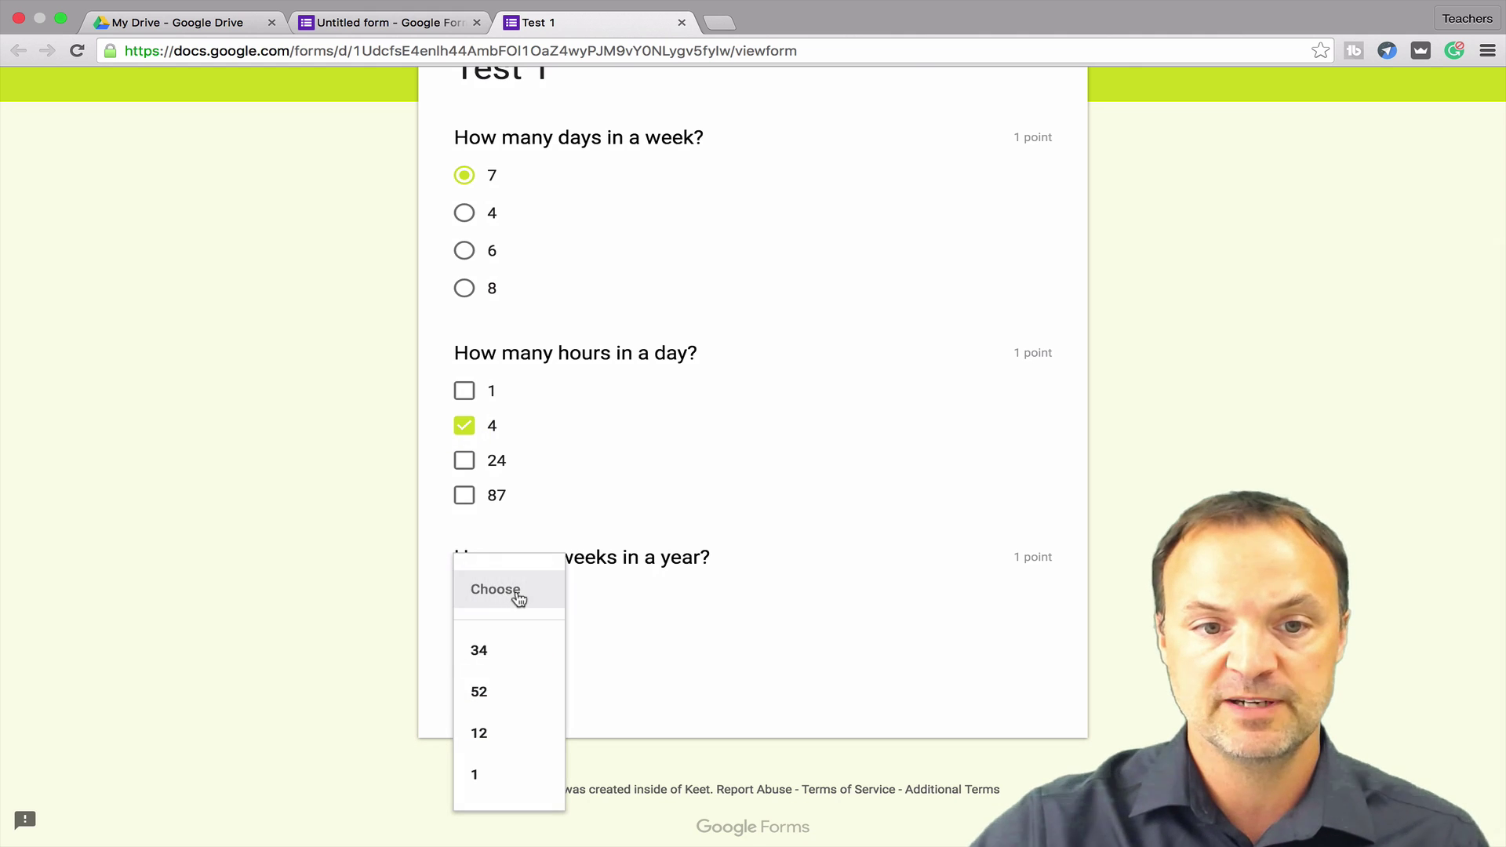
{"action": "left_click", "coordinate": [480, 691]}
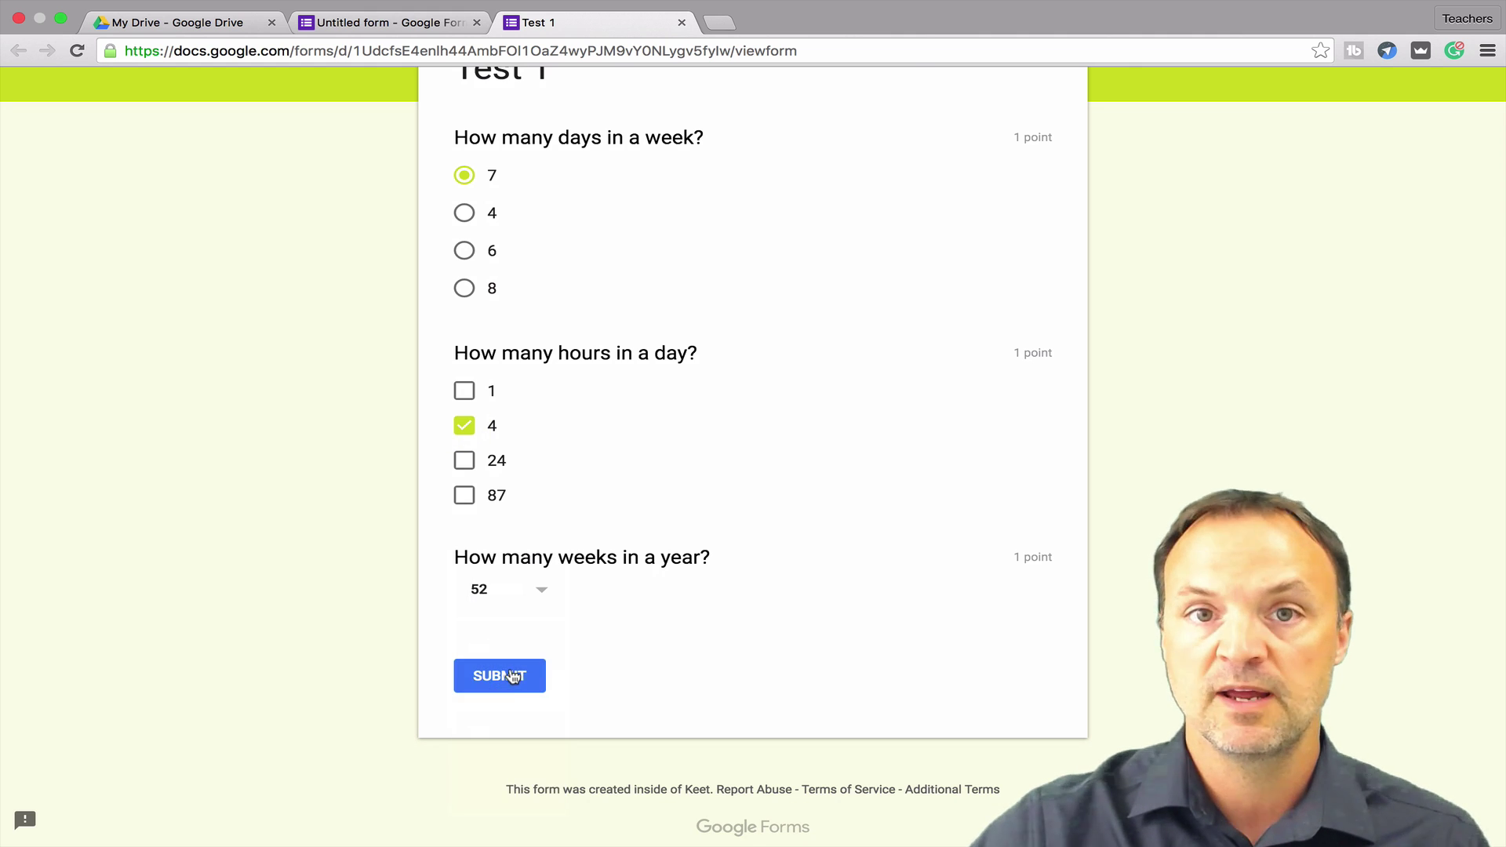
{"action": "left_click", "coordinate": [508, 678]}
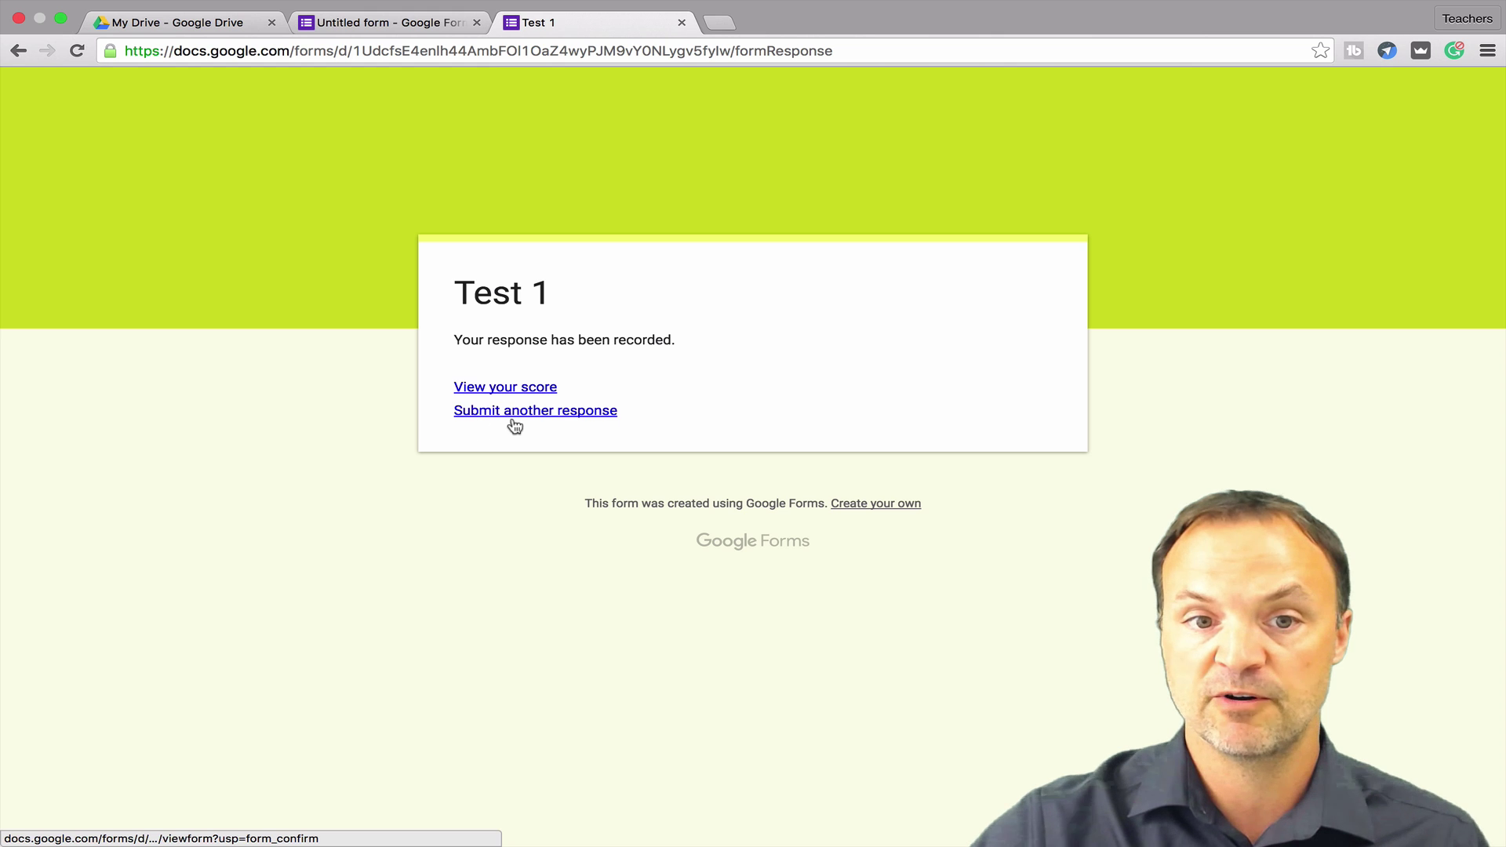
{"action": "left_click", "coordinate": [530, 387]}
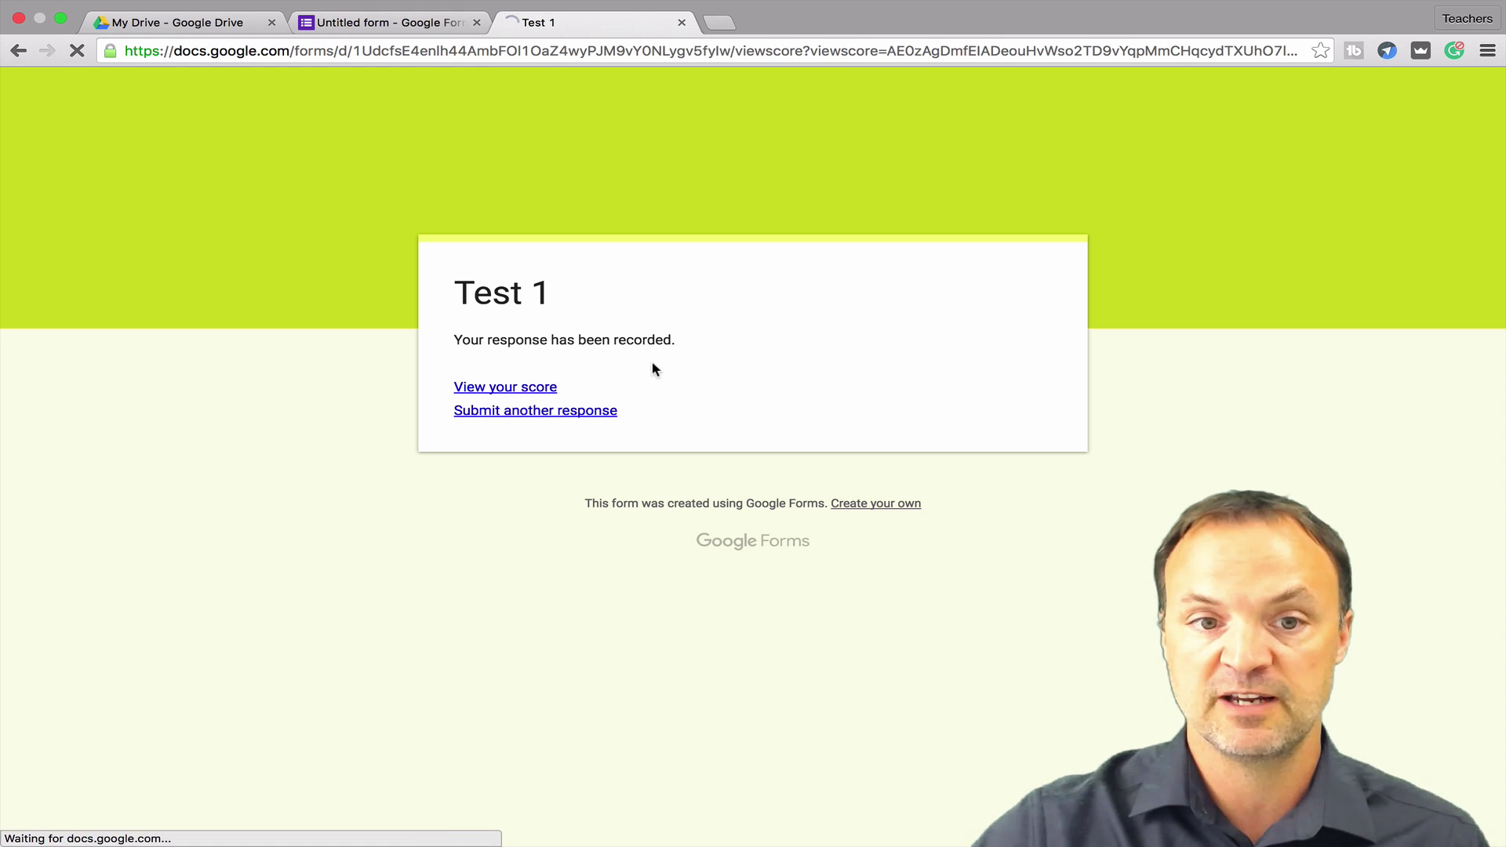
Review the 2/3 score page, then return to the Test 1 form editor.
{"action": "scroll", "coordinate": [681, 495], "scroll_direction": "down", "scroll_amount": 2}
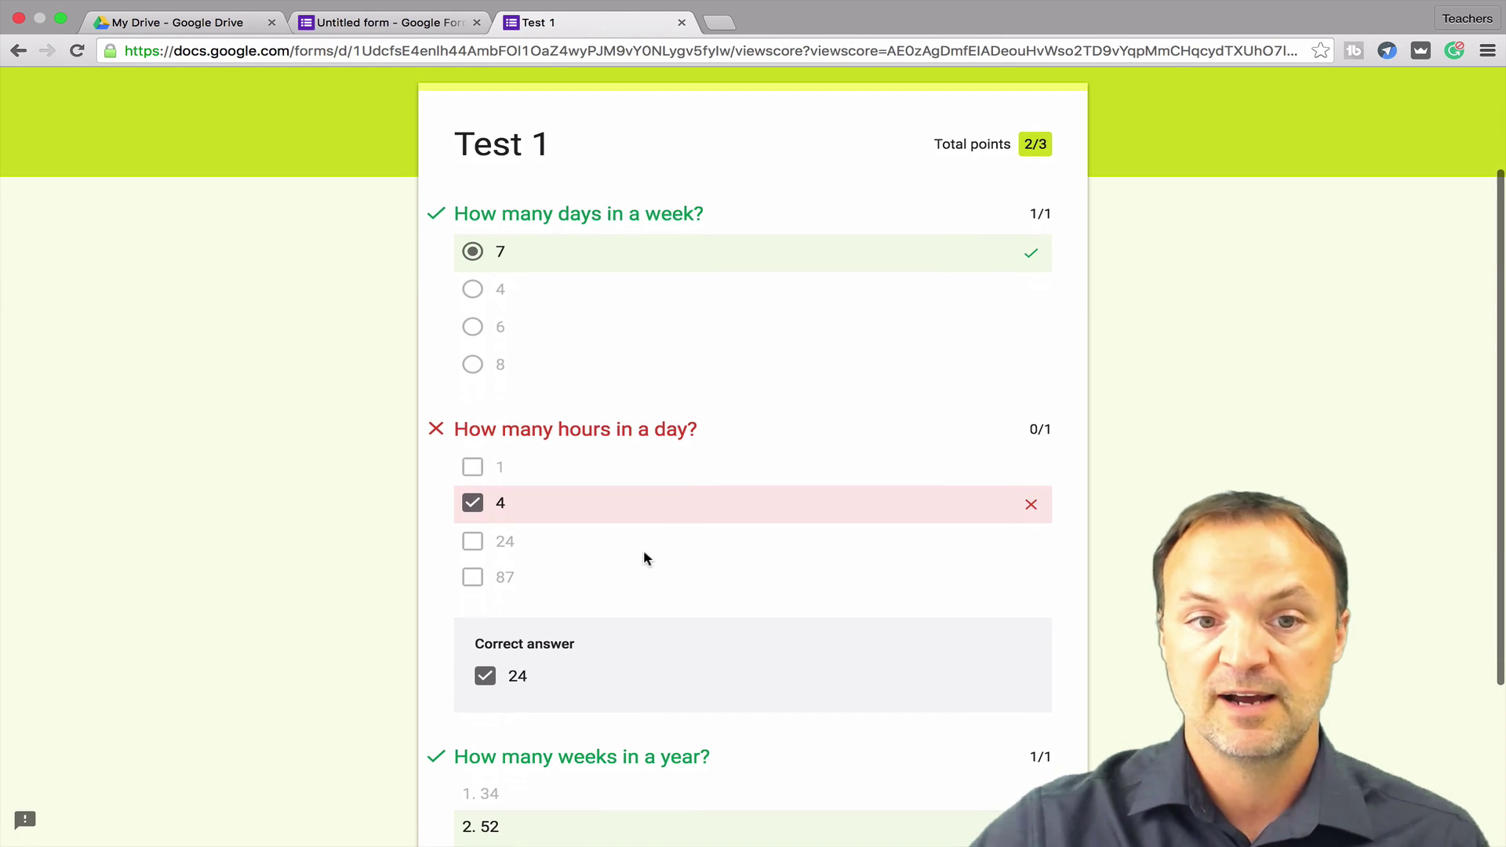
{"action": "scroll", "coordinate": [725, 310], "scroll_direction": "down", "scroll_amount": 1}
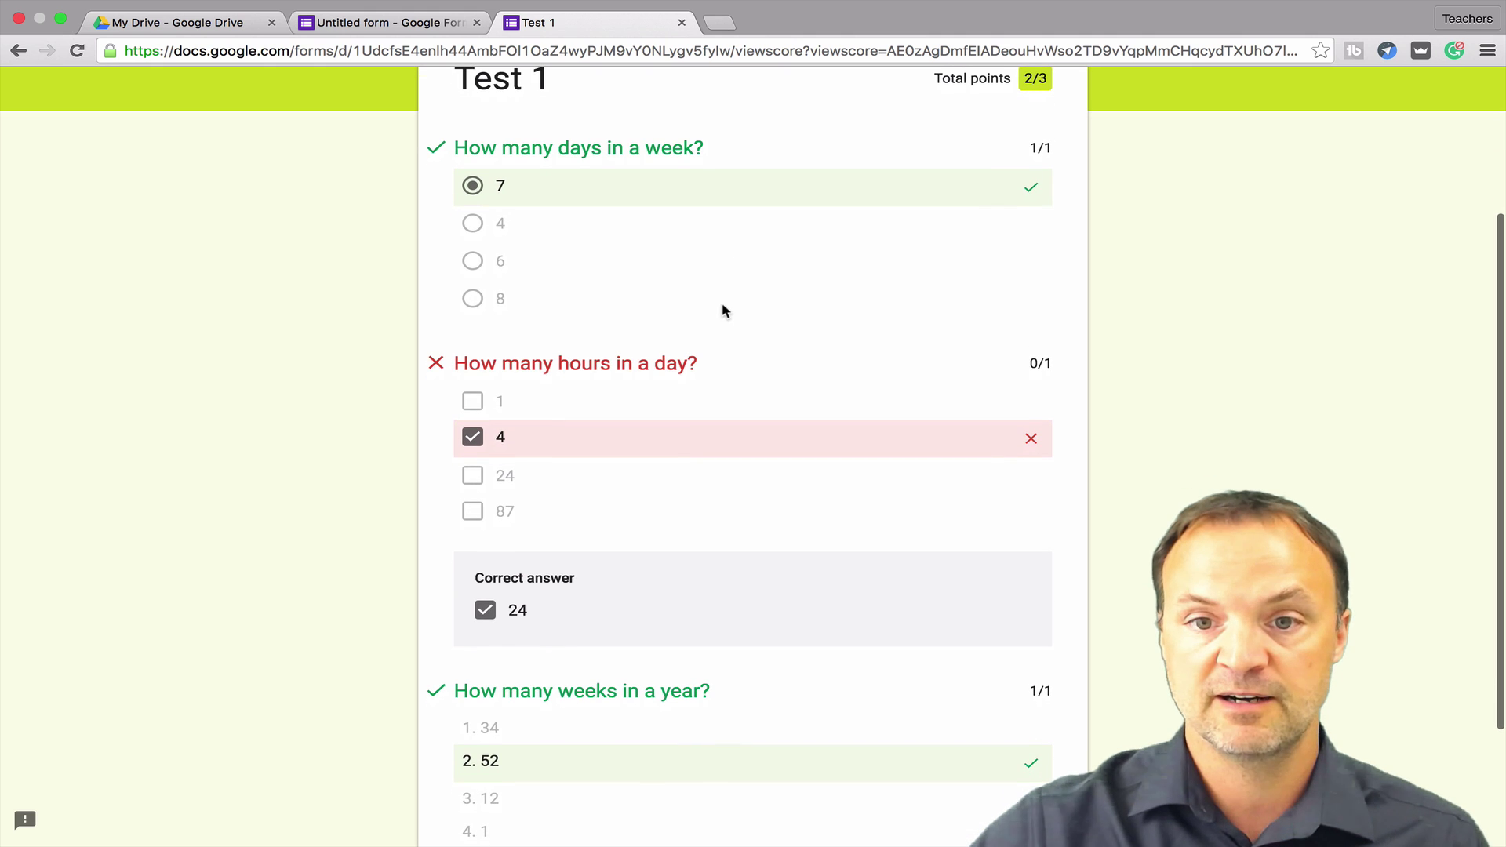
{"action": "scroll", "coordinate": [666, 535], "scroll_direction": "down", "scroll_amount": 1}
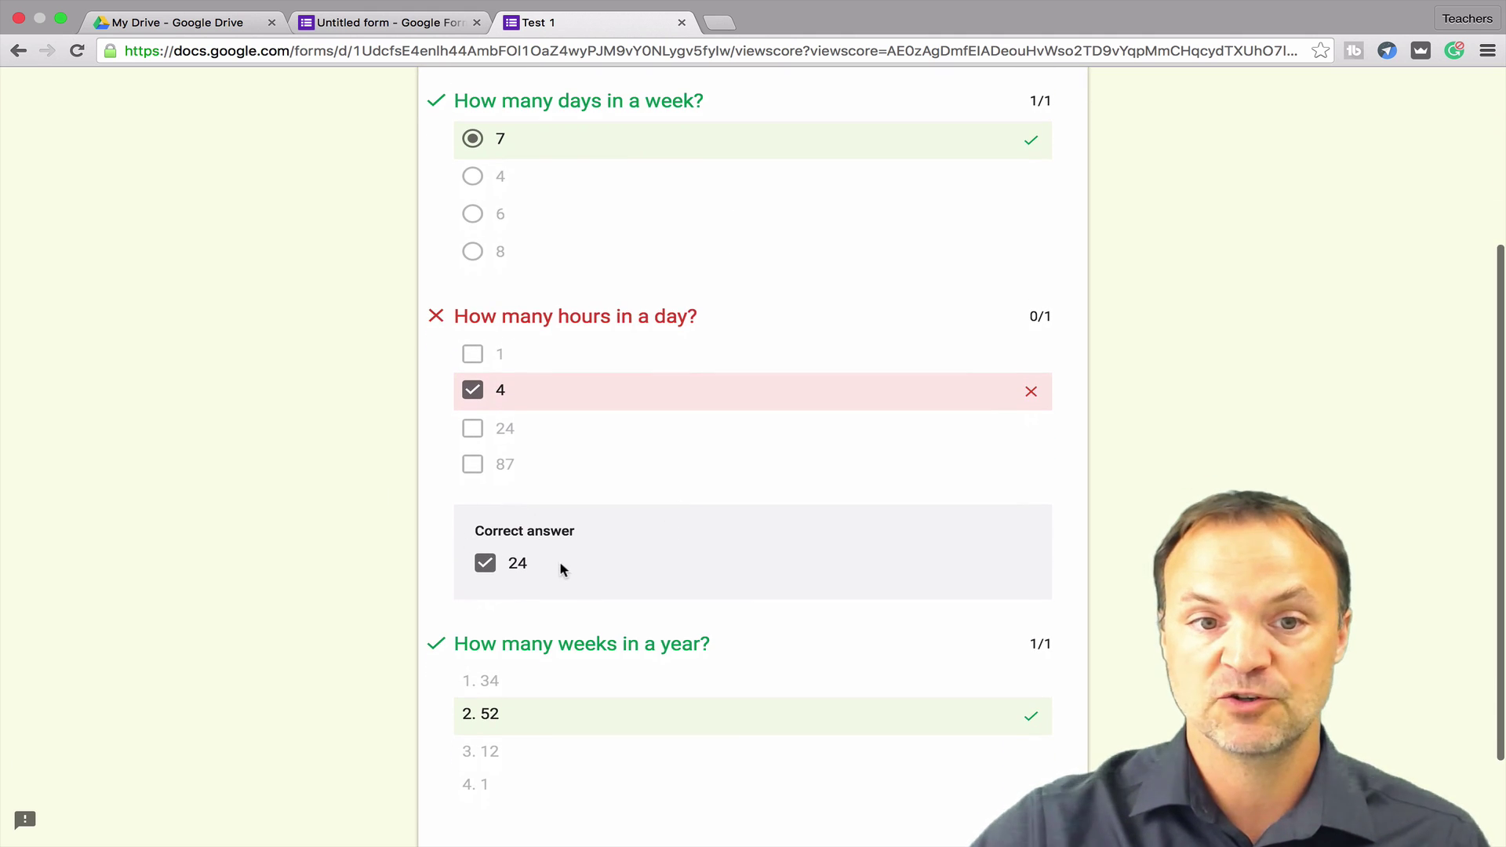
{"action": "scroll", "coordinate": [652, 471], "scroll_direction": "down", "scroll_amount": 2}
{"action": "scroll", "coordinate": [652, 458], "scroll_direction": "up", "scroll_amount": 6}
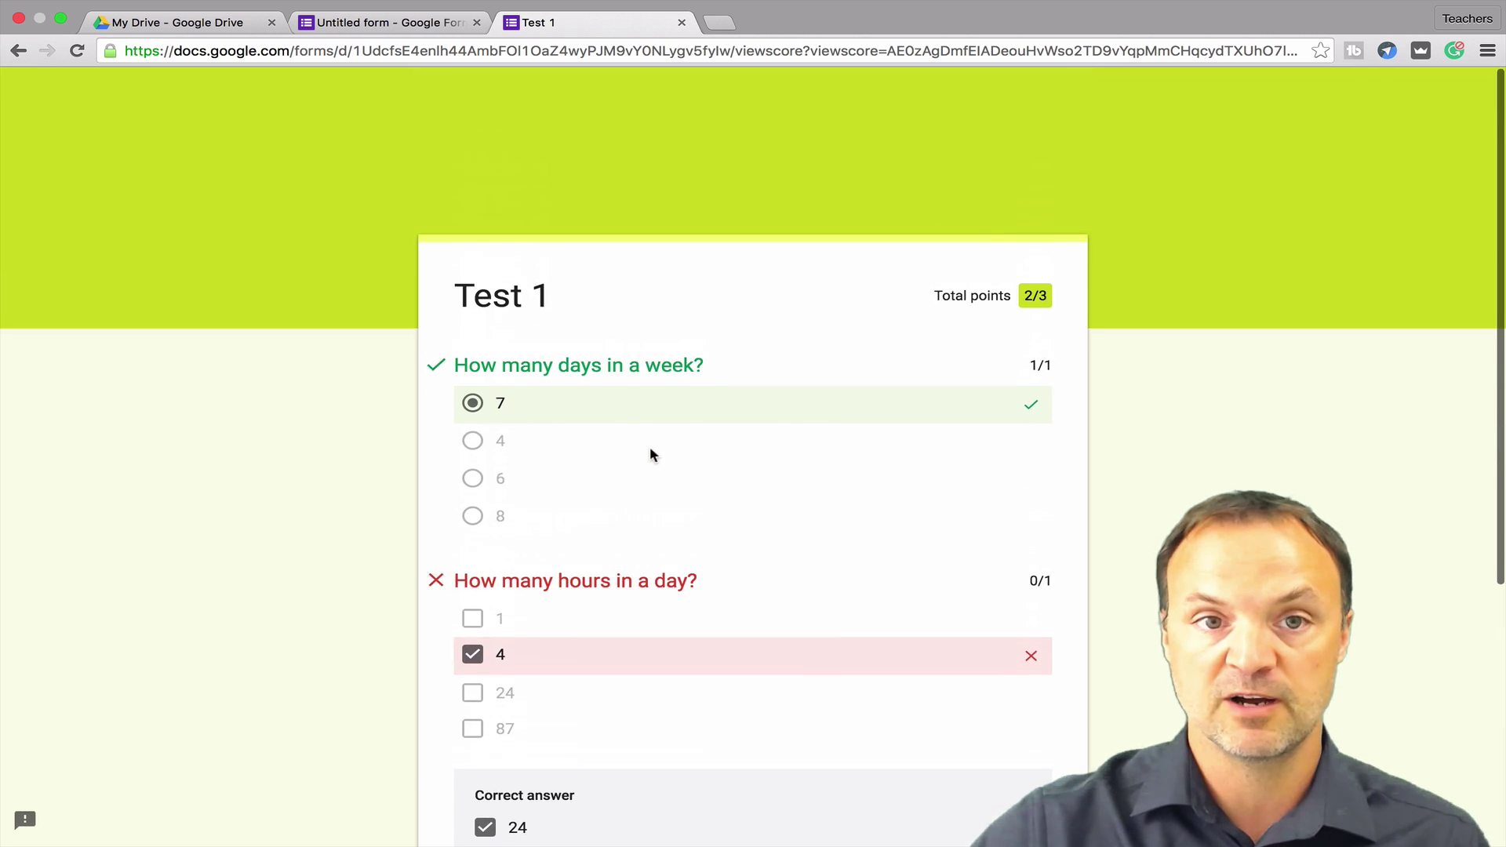
{"action": "left_click", "coordinate": [411, 24]}
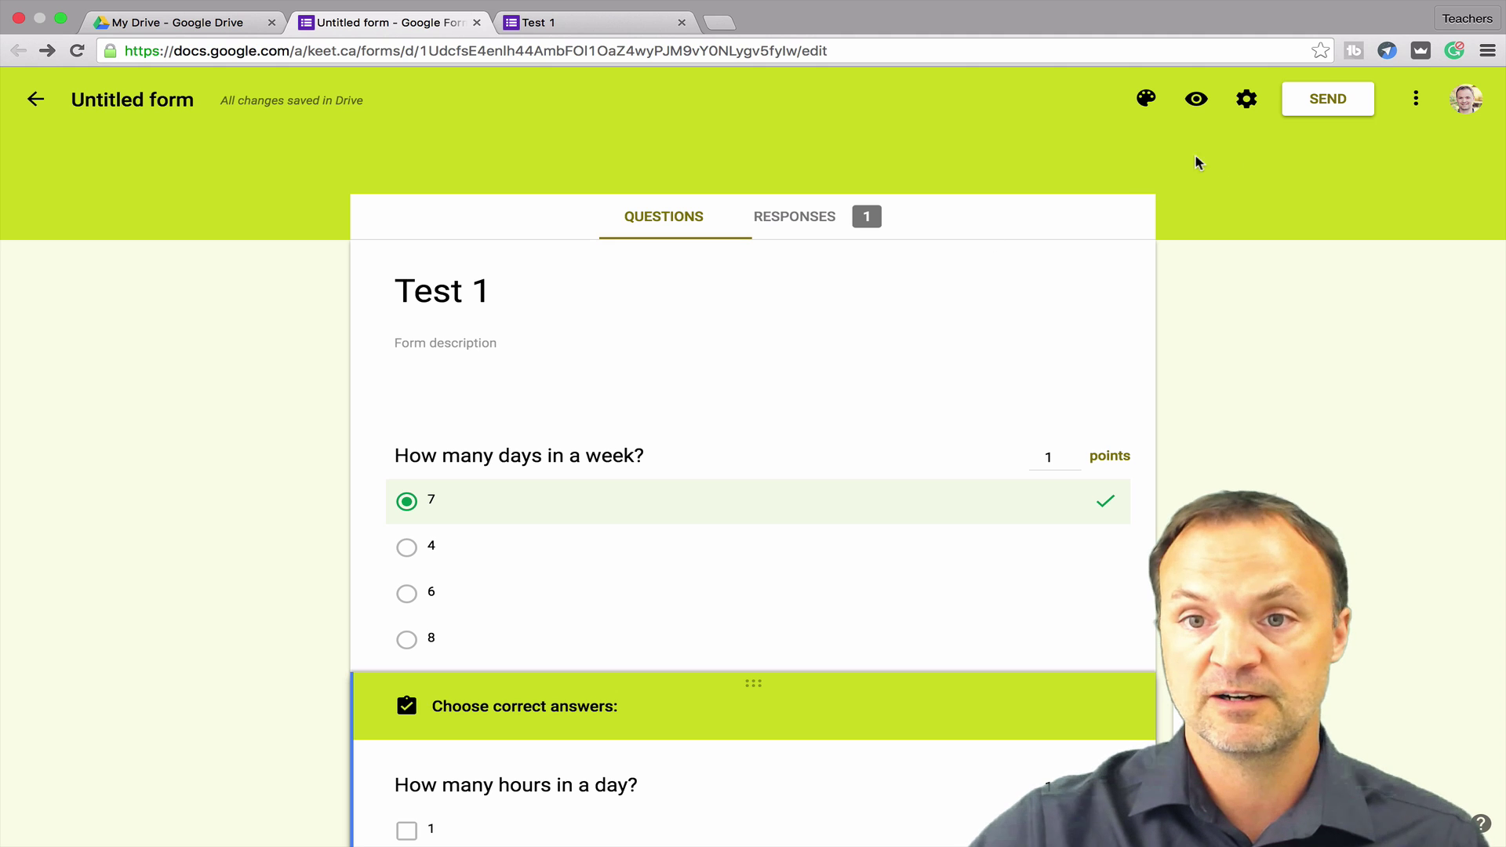
{"action": "left_click", "coordinate": [1246, 99]}
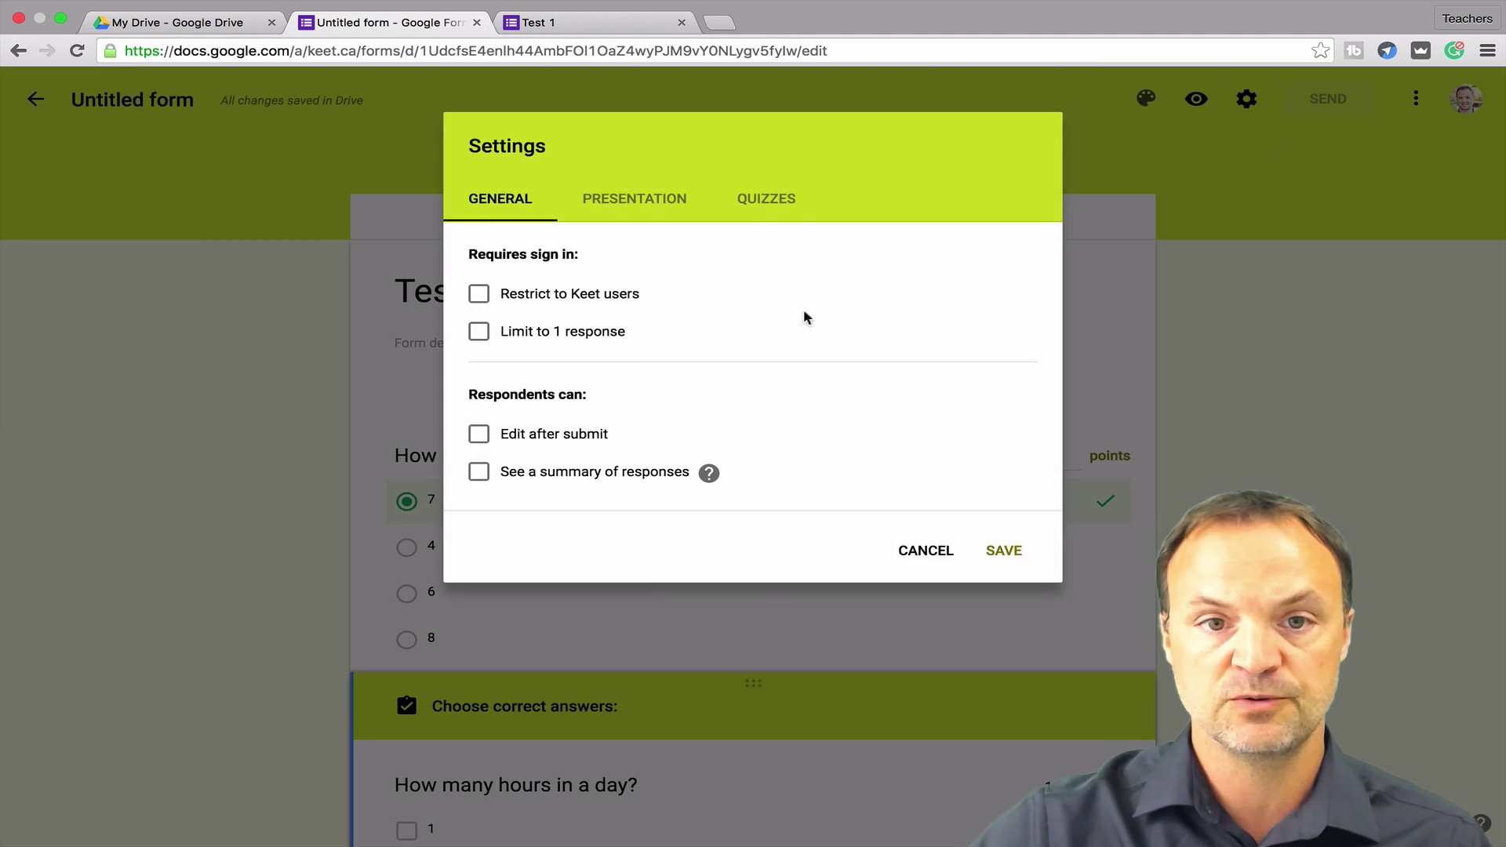
{"action": "left_click", "coordinate": [774, 208]}
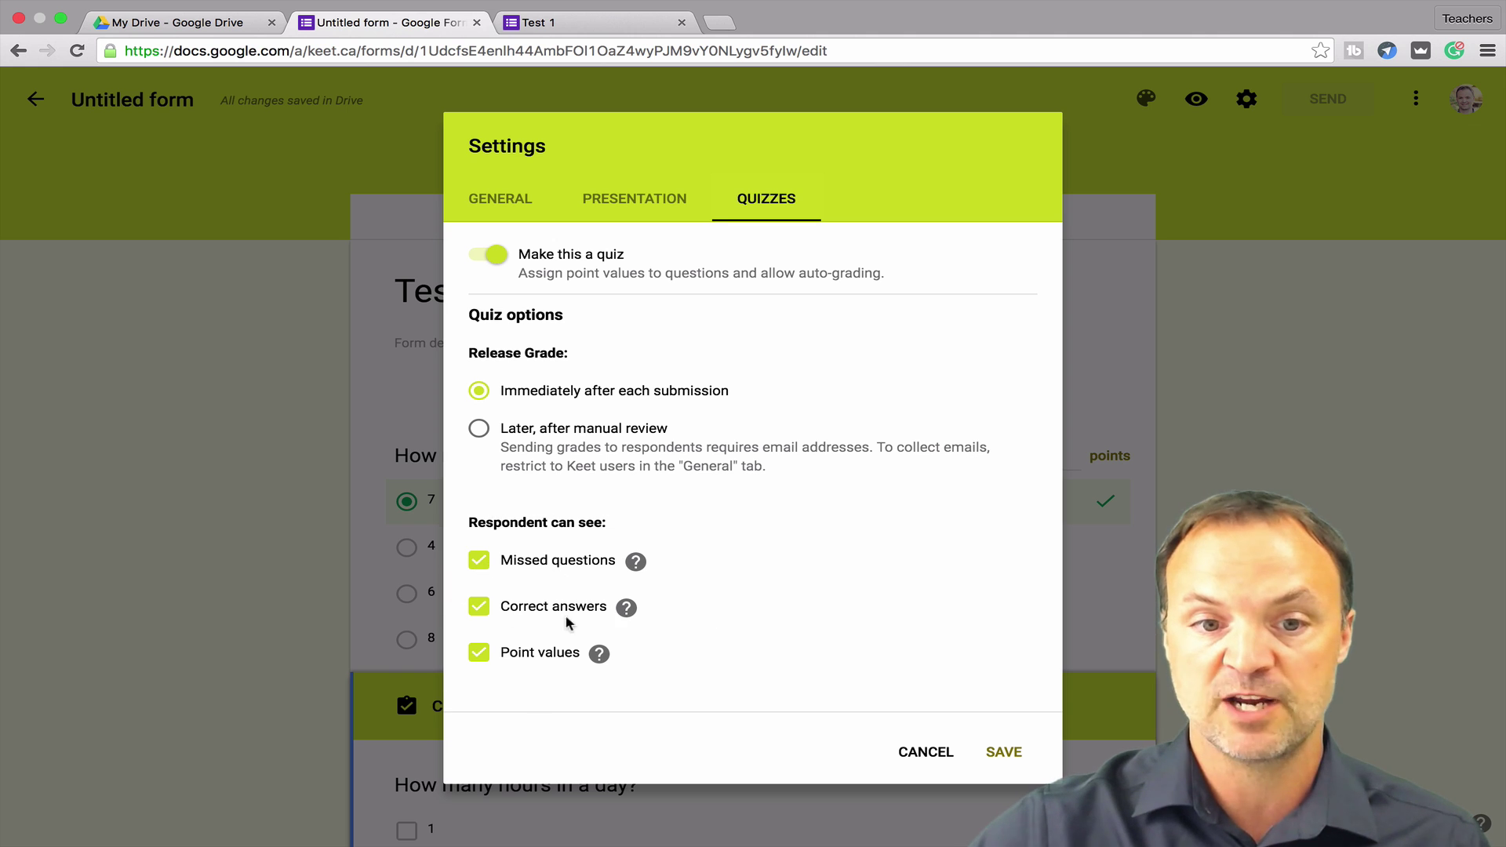
{"action": "left_click", "coordinate": [929, 752]}
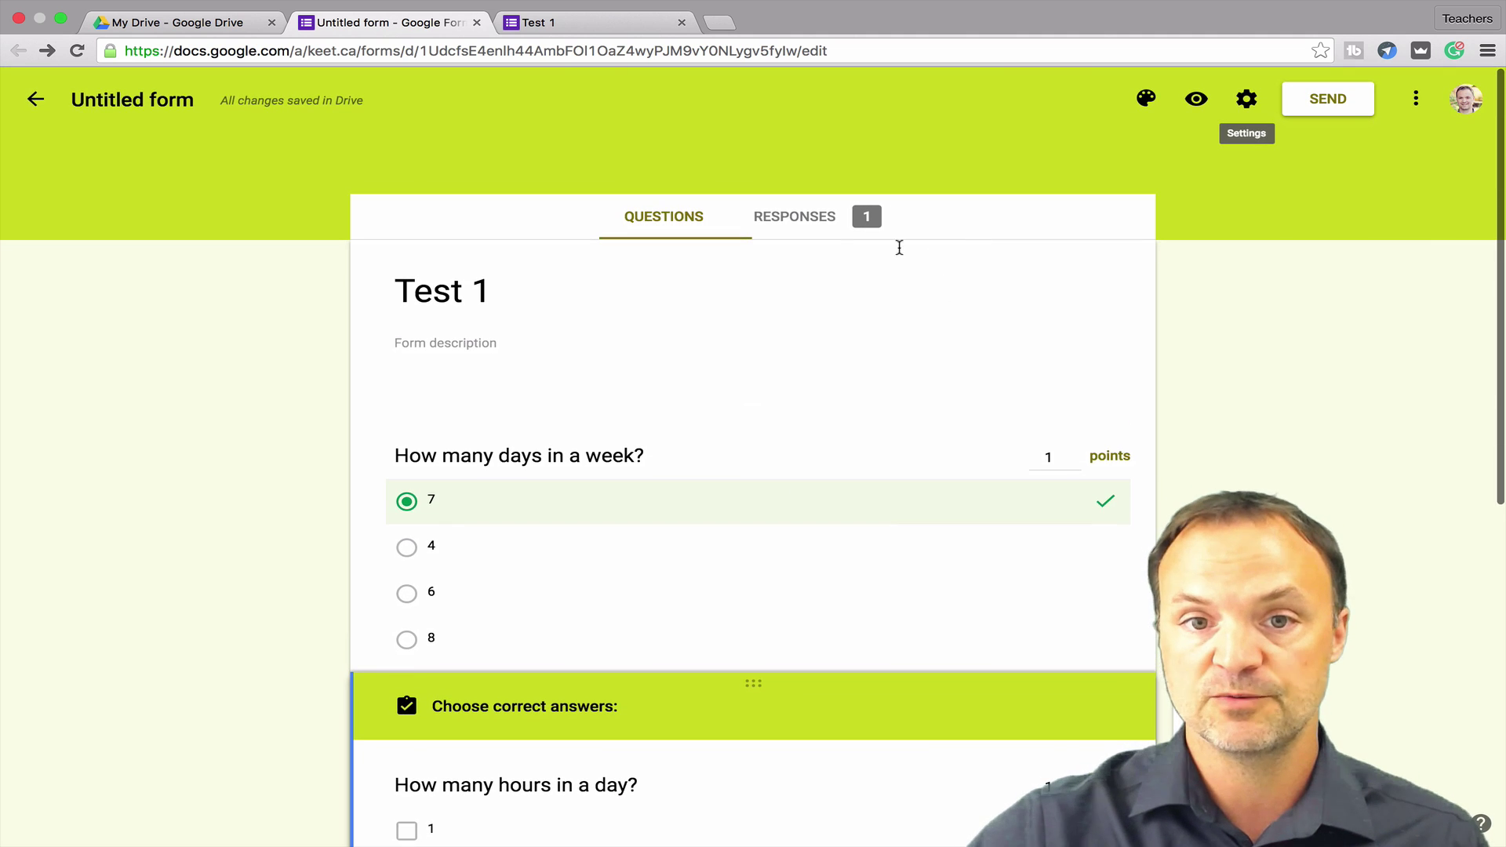
Browse the responses summary showing average and median of 2/3 points.
{"action": "left_click", "coordinate": [829, 236]}
{"action": "scroll", "coordinate": [797, 296], "scroll_direction": "down", "scroll_amount": 3}
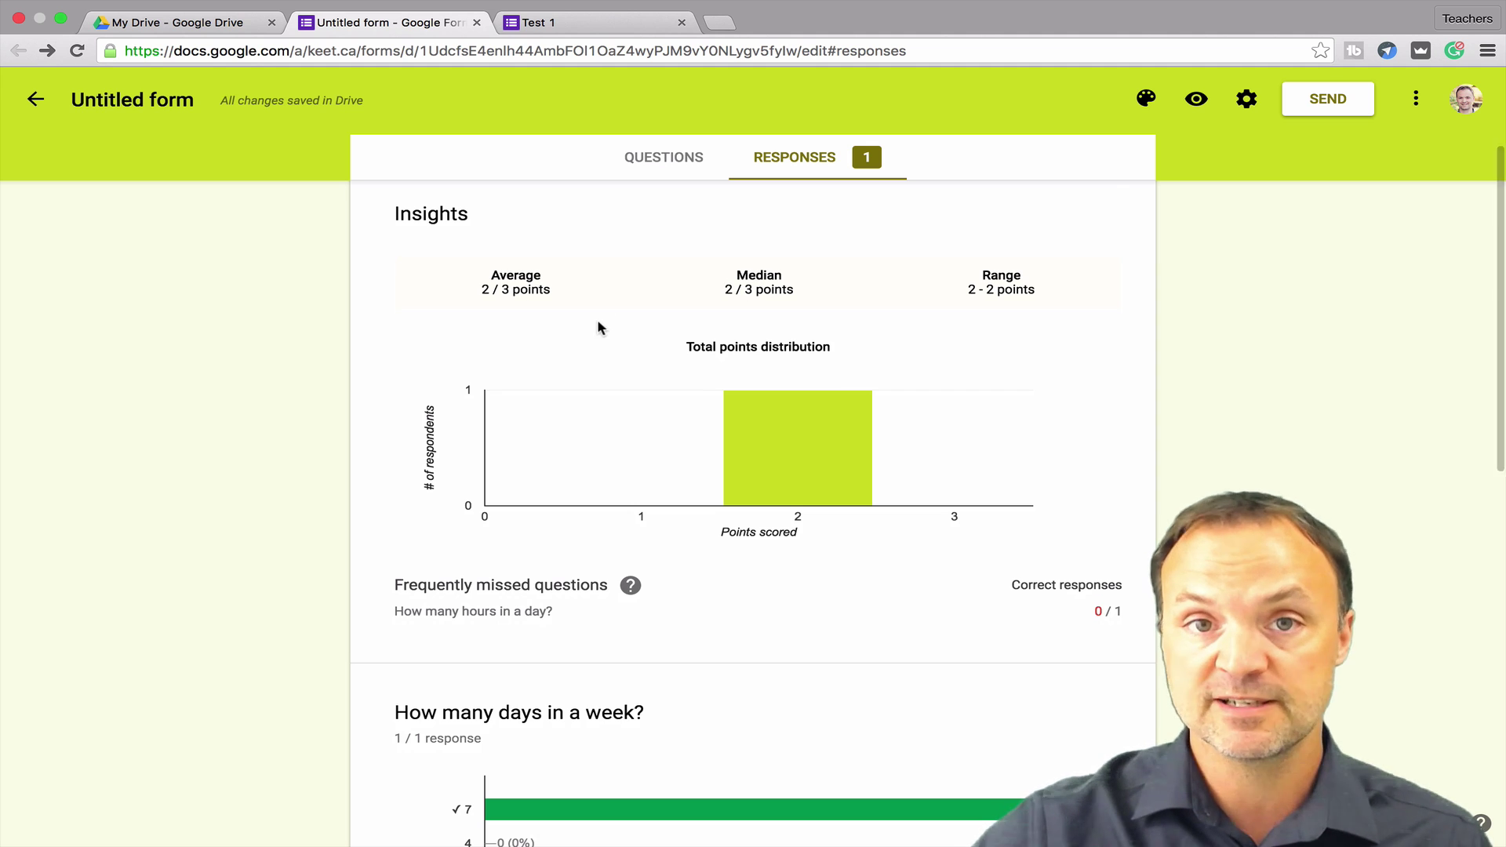
{"action": "scroll", "coordinate": [599, 328], "scroll_direction": "down", "scroll_amount": 5}
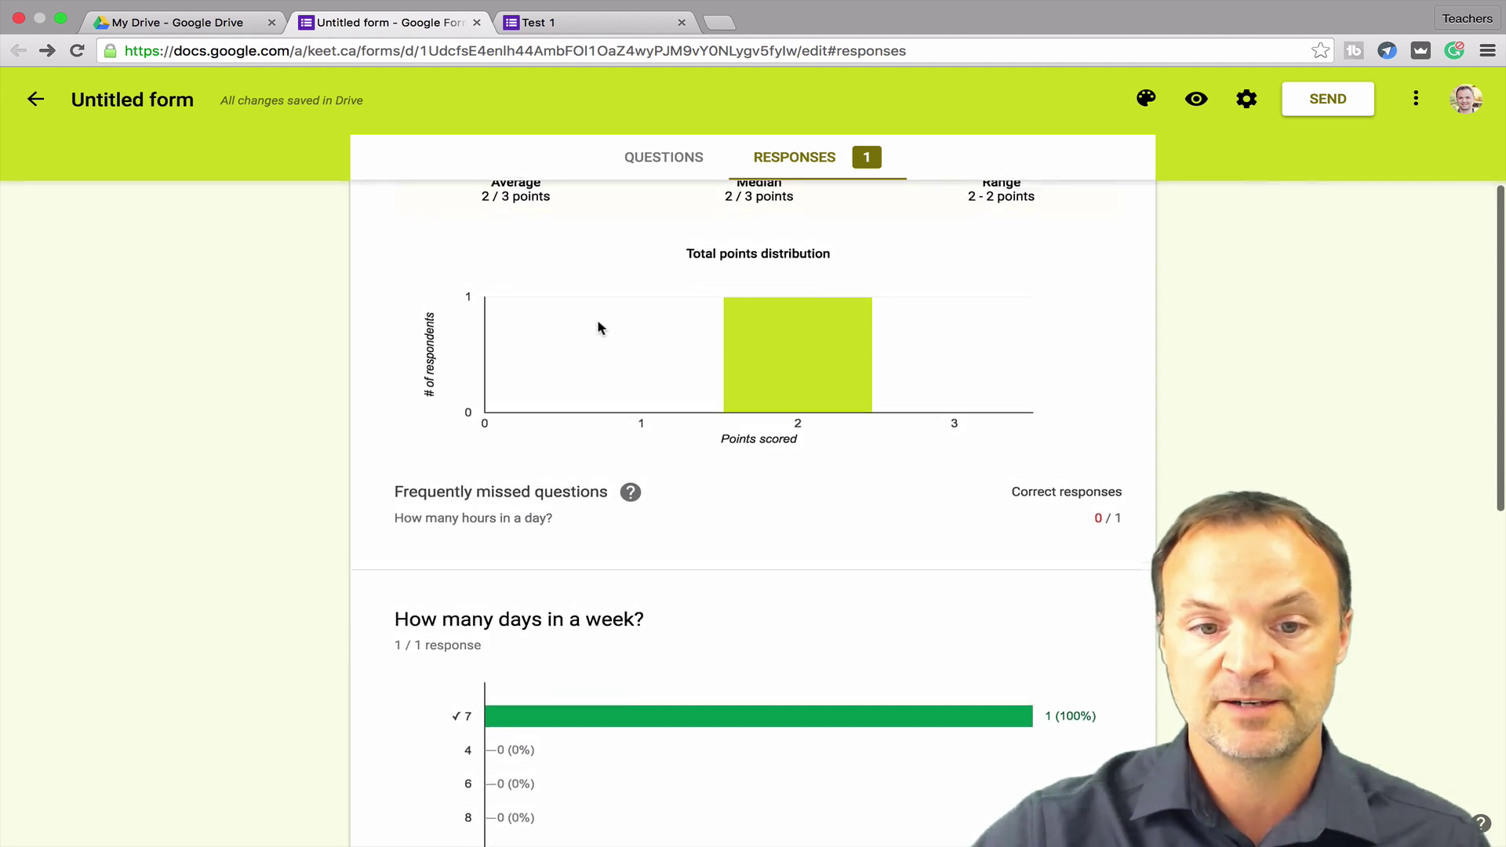
{"action": "scroll", "coordinate": [616, 468], "scroll_direction": "down", "scroll_amount": 7}
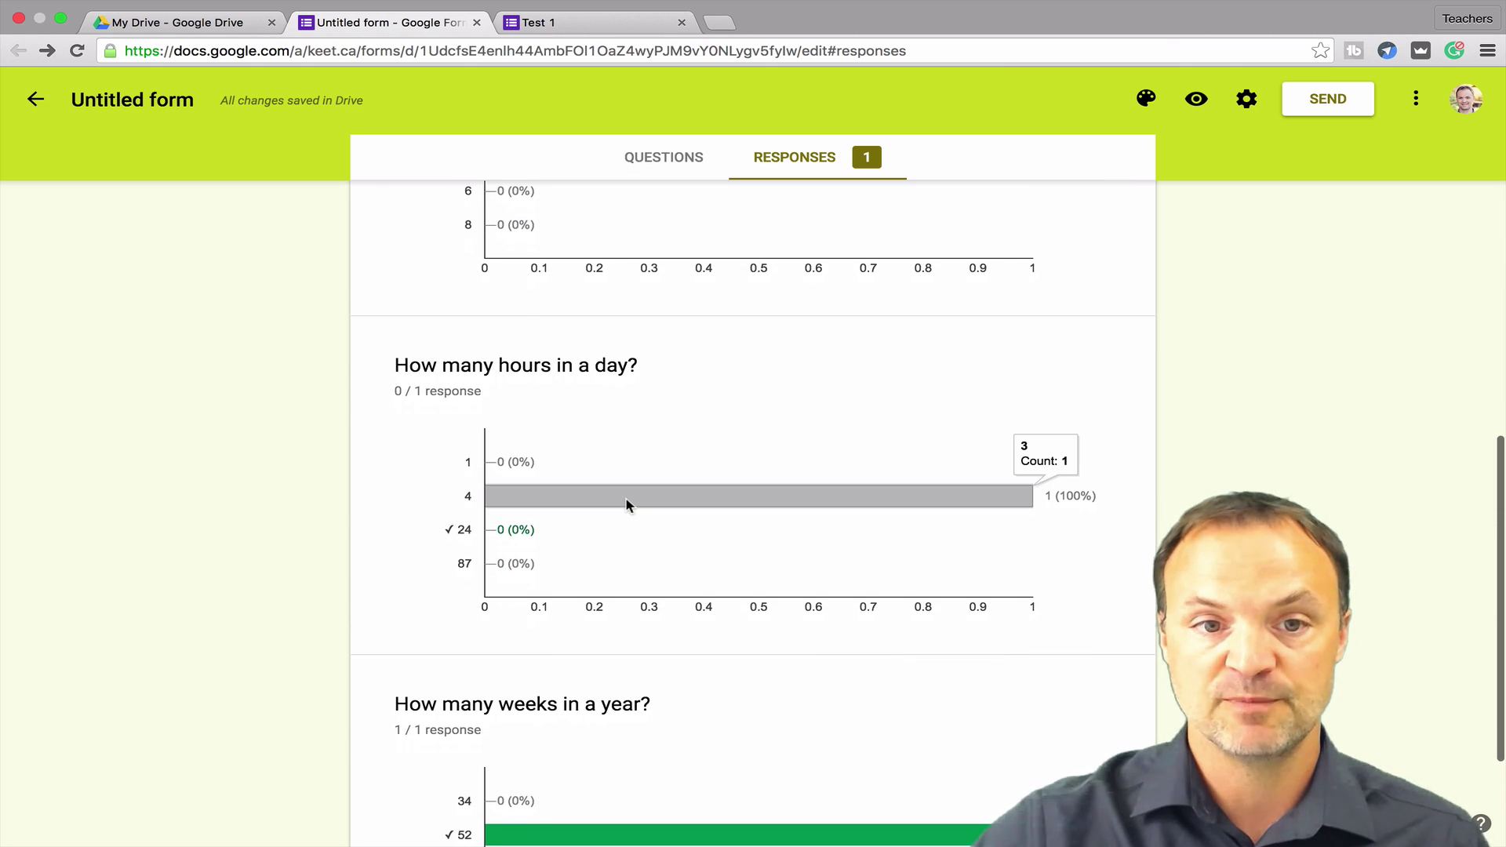
{"action": "scroll", "coordinate": [627, 502], "scroll_direction": "up", "scroll_amount": 12}
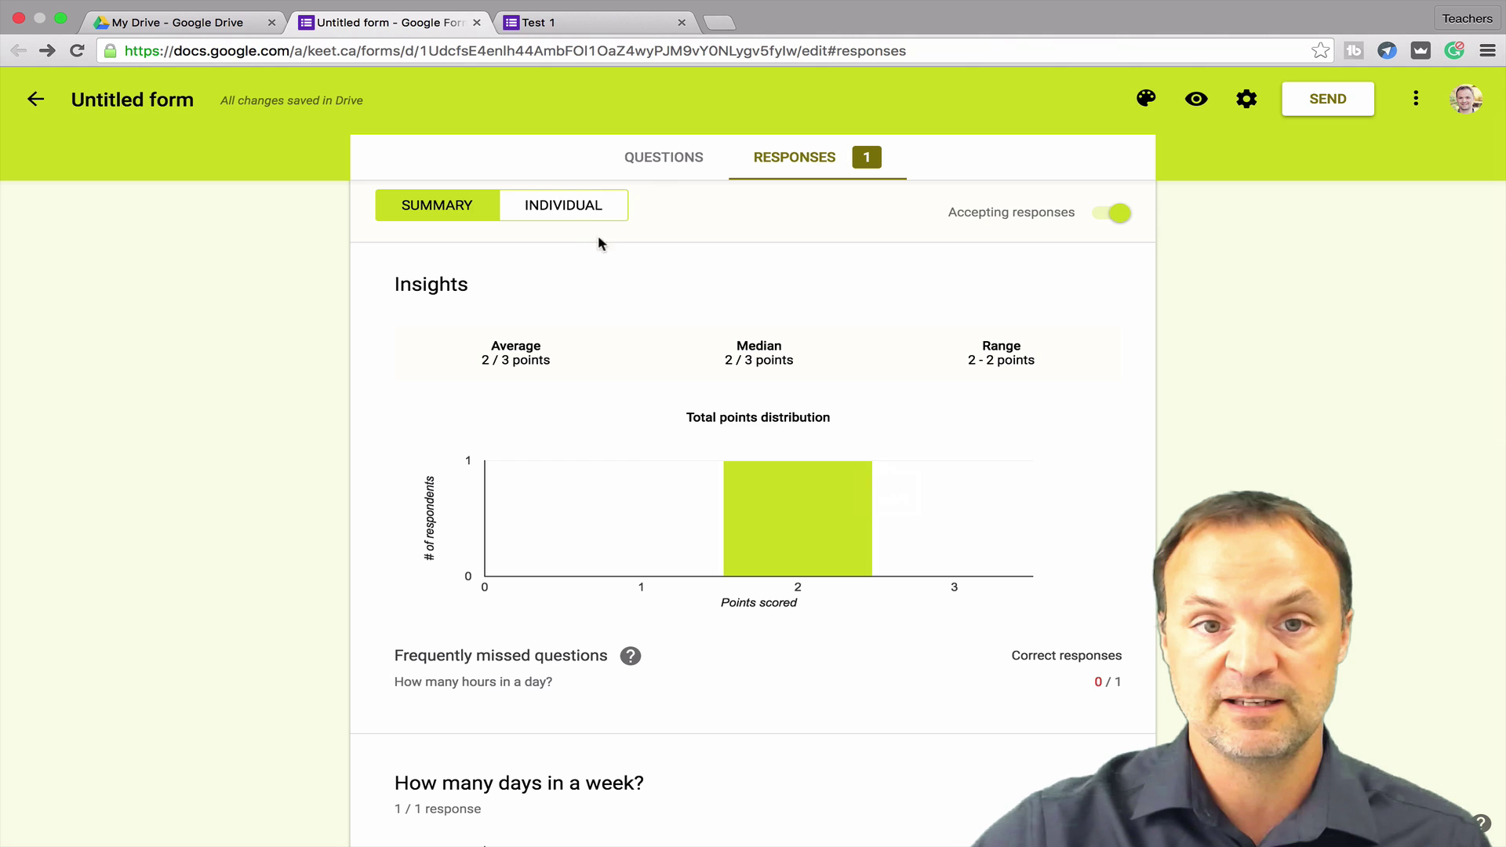
Review the single submission in the Individual responses view.
{"action": "left_click", "coordinate": [577, 209]}
{"action": "scroll", "coordinate": [713, 518], "scroll_direction": "down", "scroll_amount": 1}
{"action": "scroll", "coordinate": [713, 517], "scroll_direction": "up", "scroll_amount": 2}
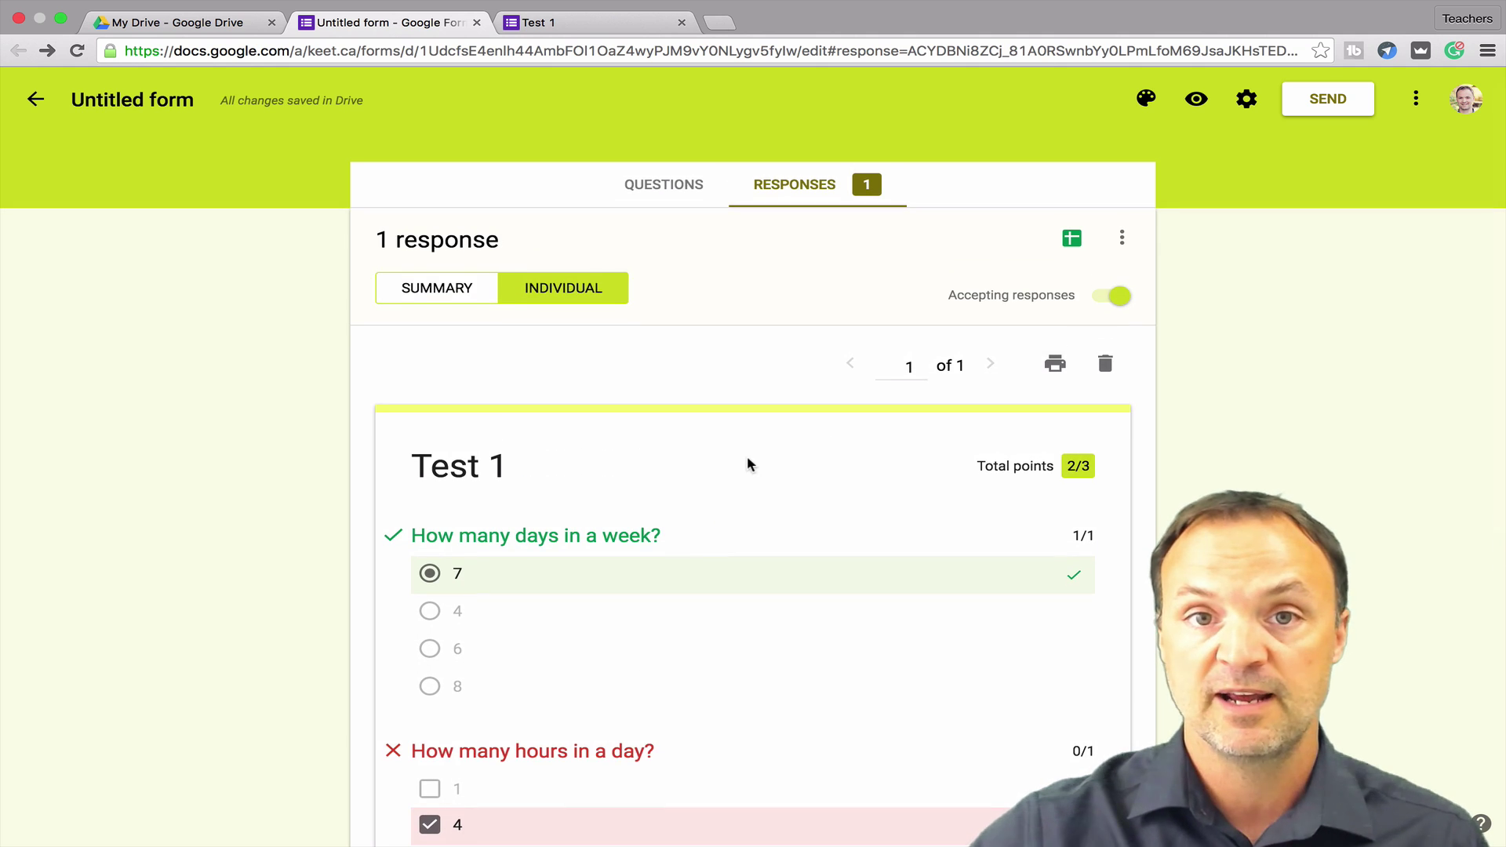
{"action": "scroll", "coordinate": [746, 465], "scroll_direction": "down", "scroll_amount": 3}
{"action": "scroll", "coordinate": [746, 464], "scroll_direction": "up", "scroll_amount": 4}
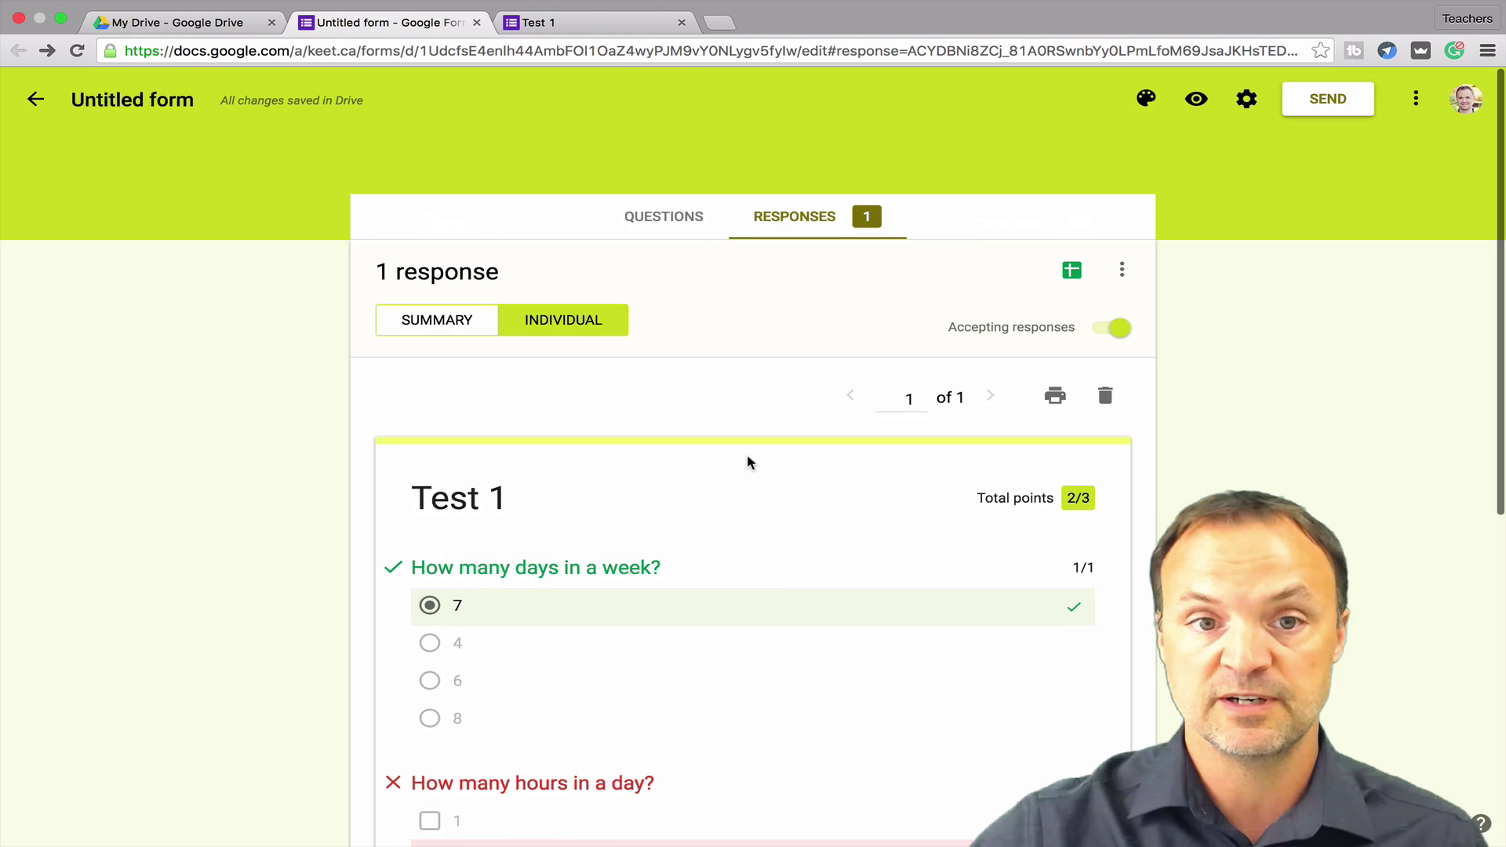
Switch to Questions, back to the individual response, then return to the Summary view.
{"action": "left_click", "coordinate": [680, 223]}
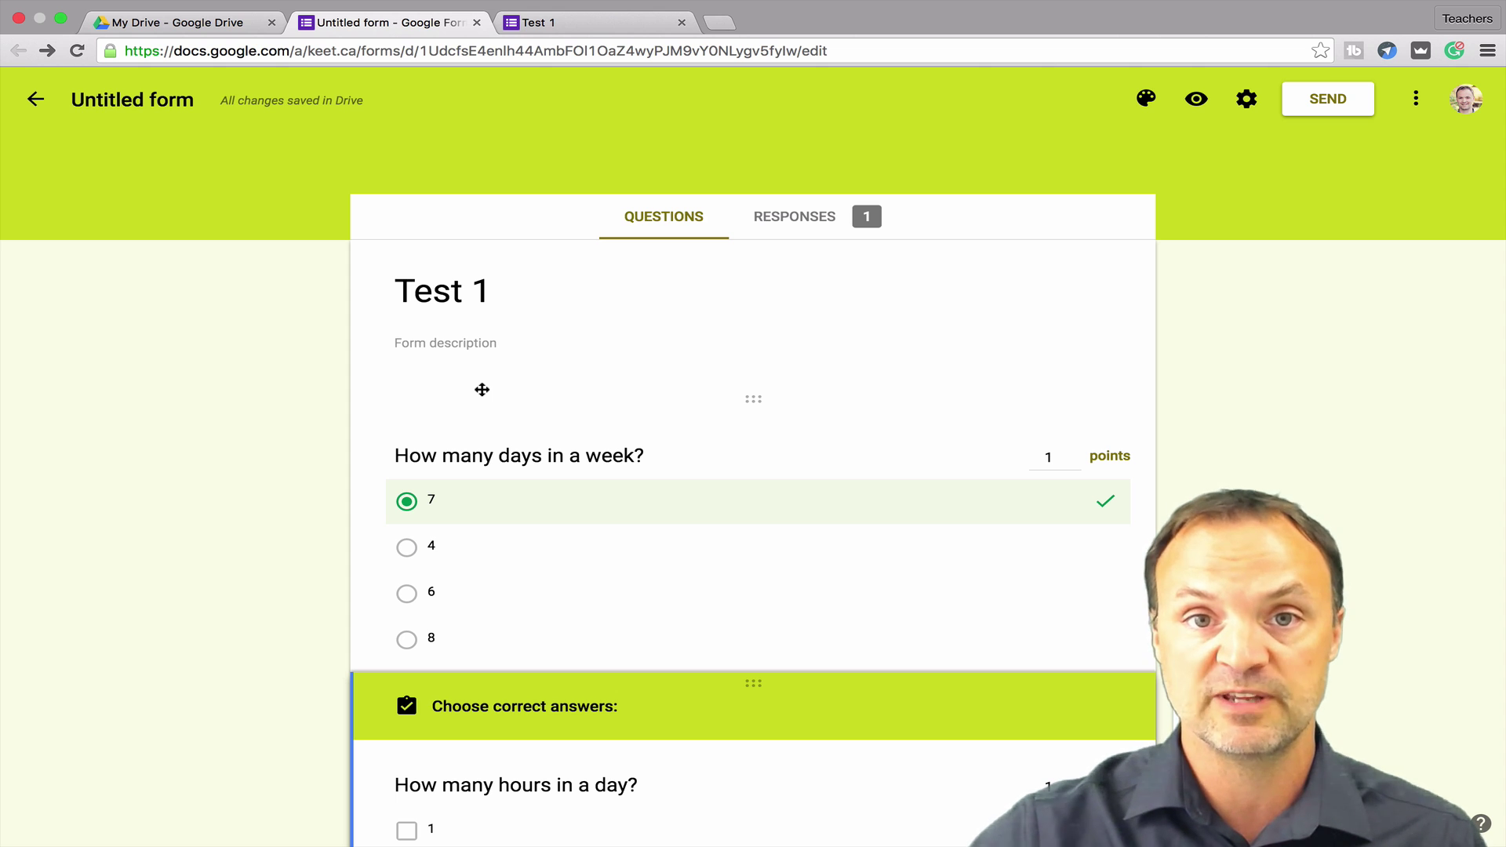
{"action": "left_click", "coordinate": [816, 216]}
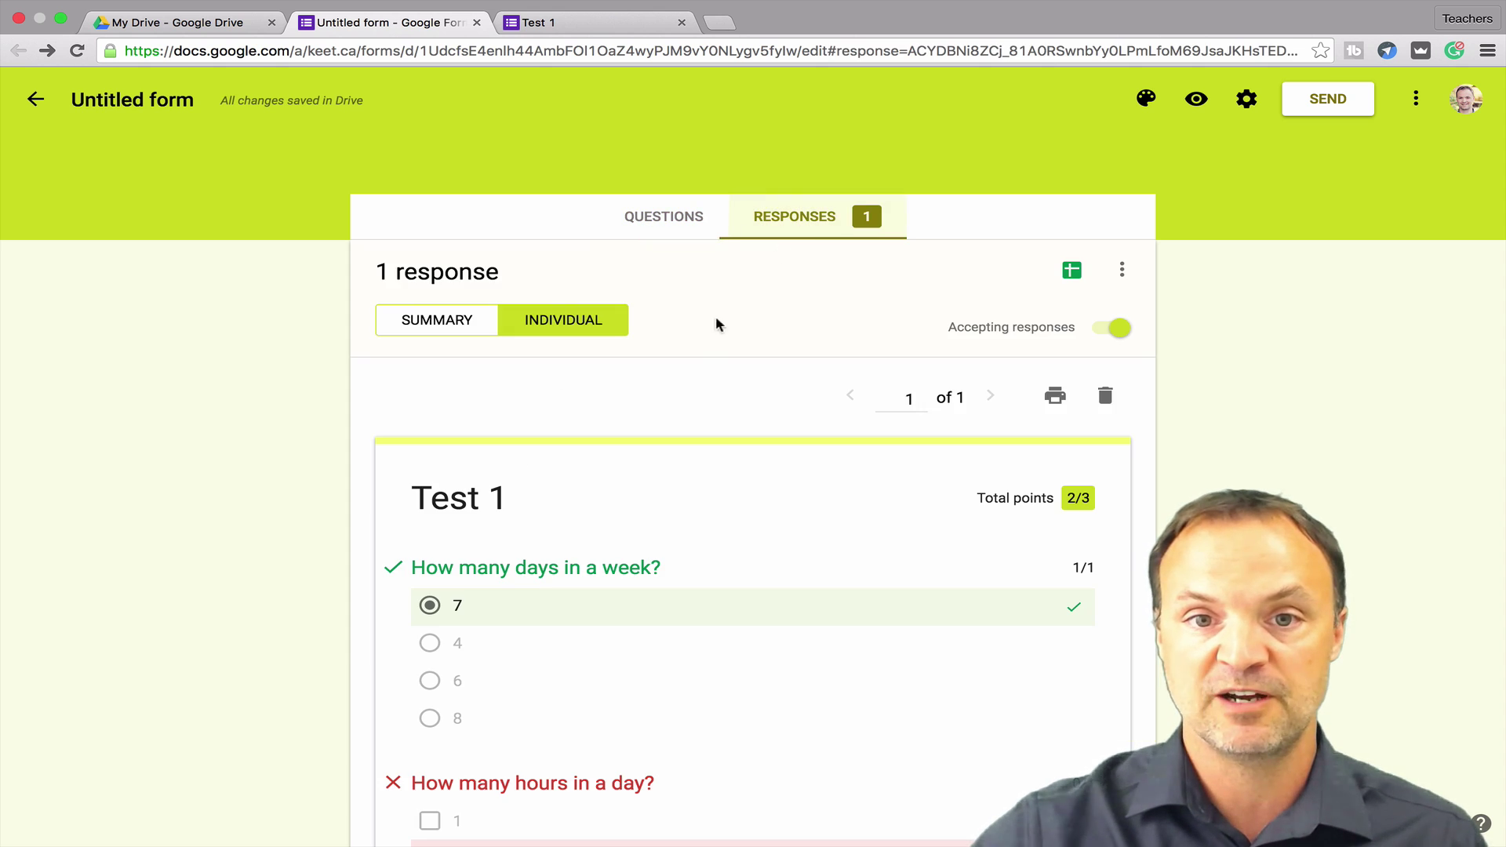
{"action": "scroll", "coordinate": [637, 445], "scroll_direction": "down", "scroll_amount": 3}
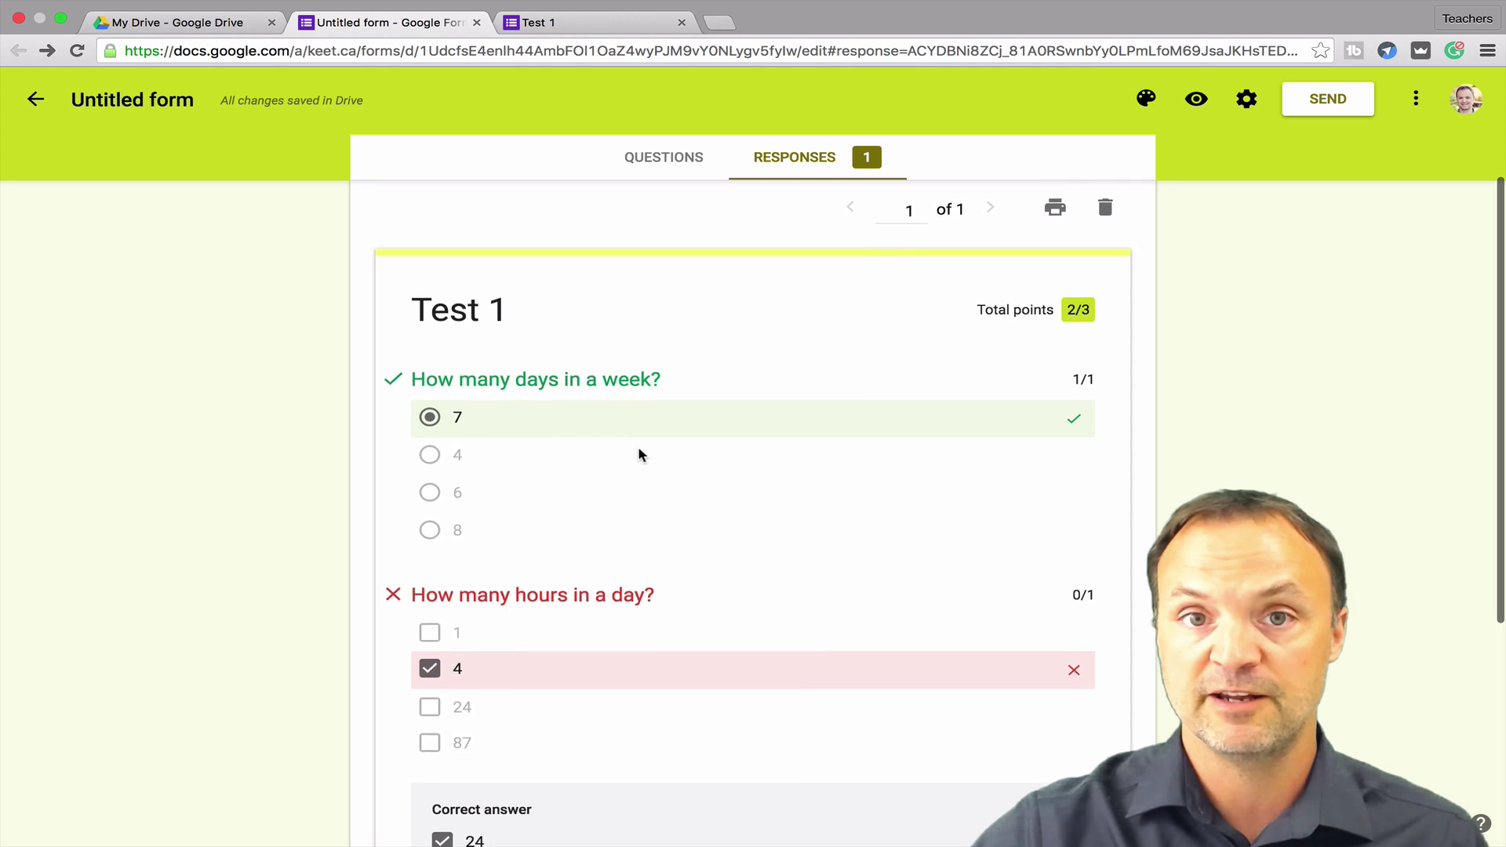
{"action": "scroll", "coordinate": [638, 446], "scroll_direction": "up", "scroll_amount": 3}
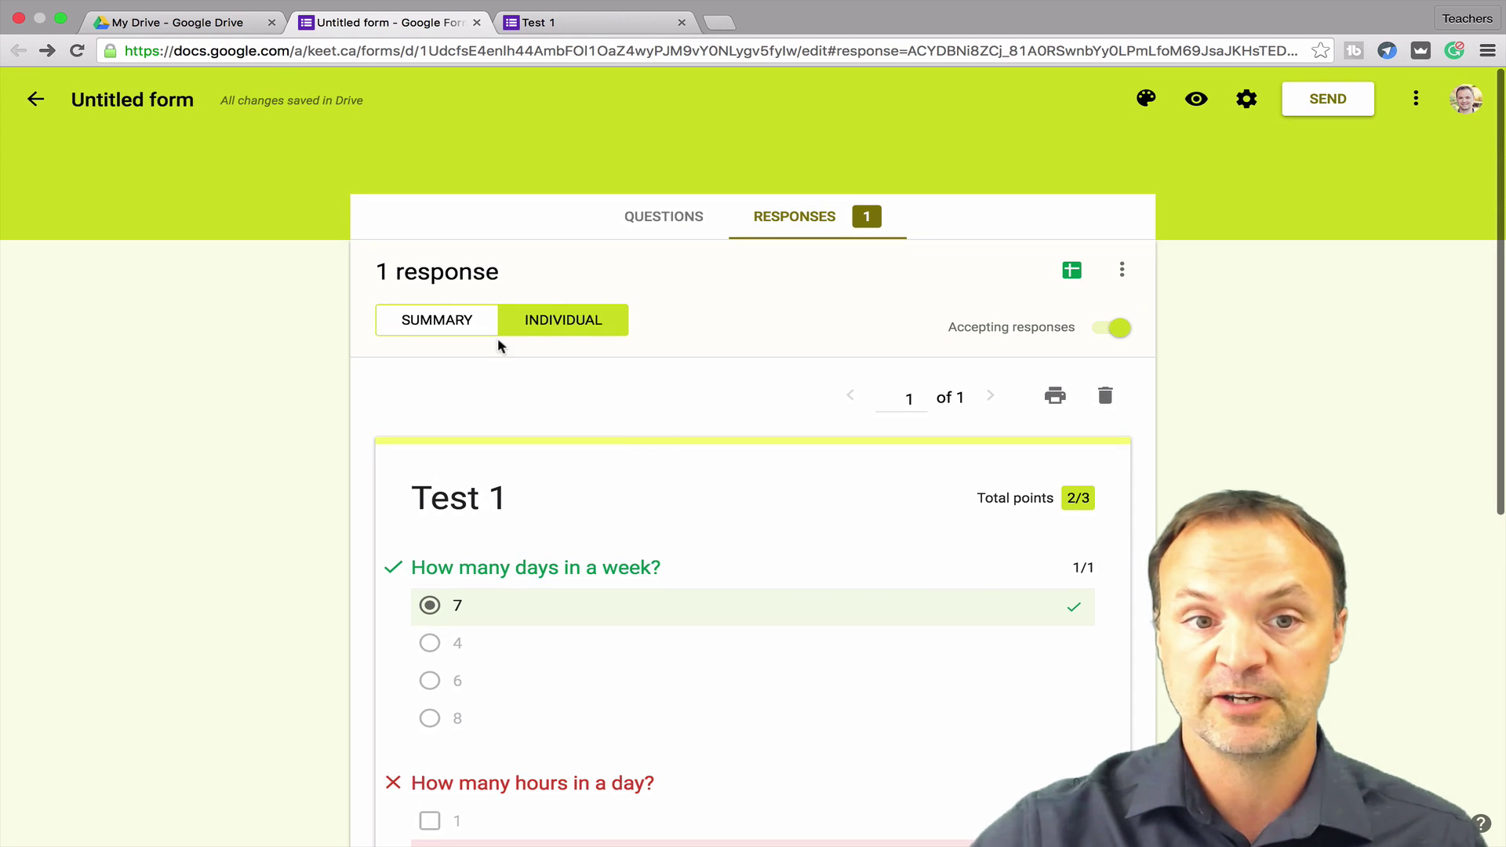
{"action": "left_click", "coordinate": [438, 322]}
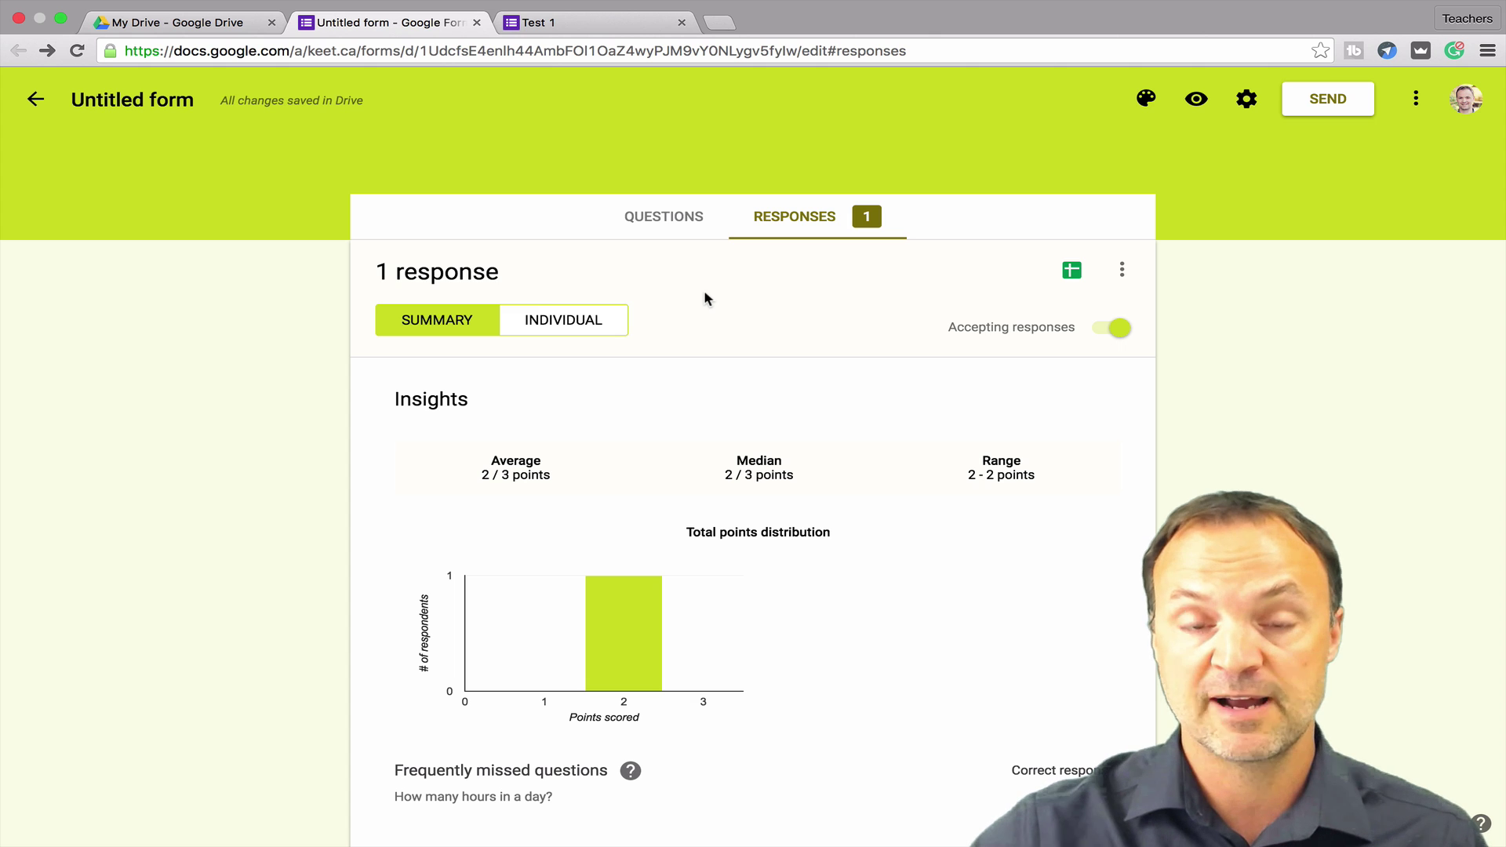
{"action": "left_click", "coordinate": [1124, 273]}
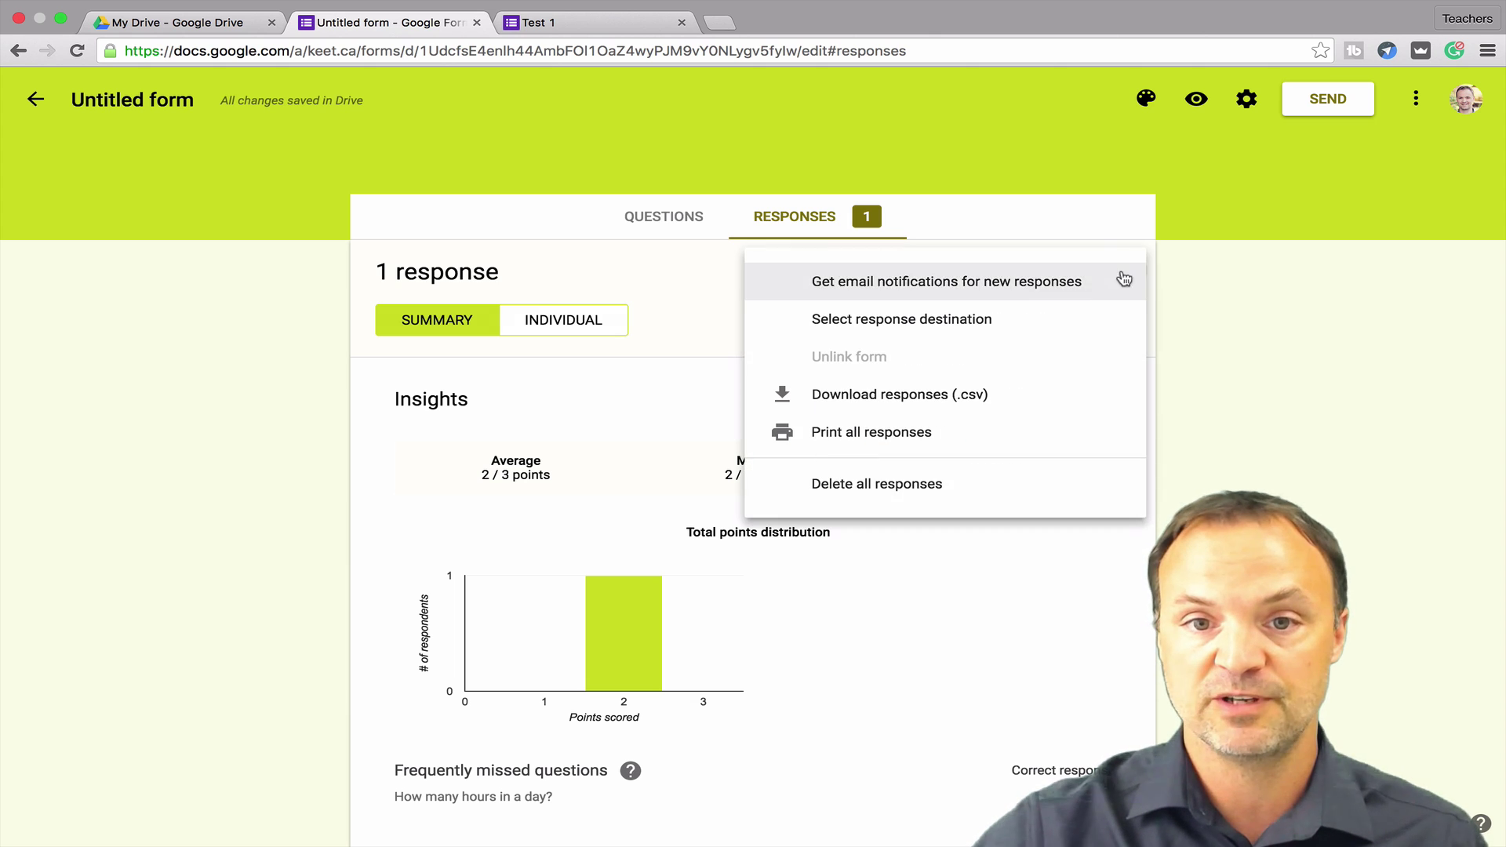
Link the responses to a new spreadsheet named 'Untitled form (Responses)'.
{"action": "left_click", "coordinate": [1060, 237]}
{"action": "left_click", "coordinate": [1070, 273]}
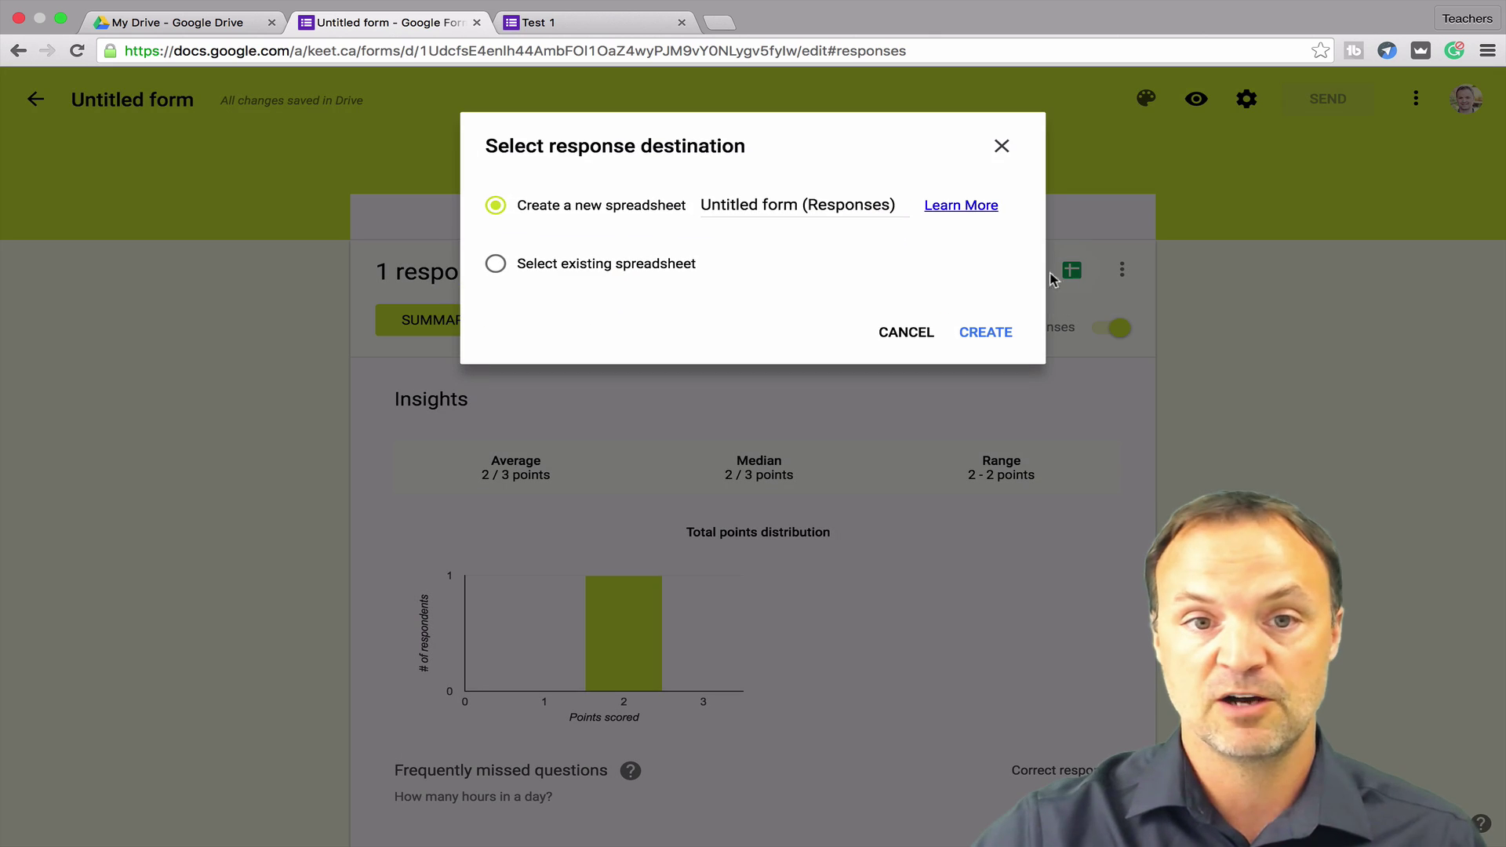
{"action": "left_click", "coordinate": [986, 331]}
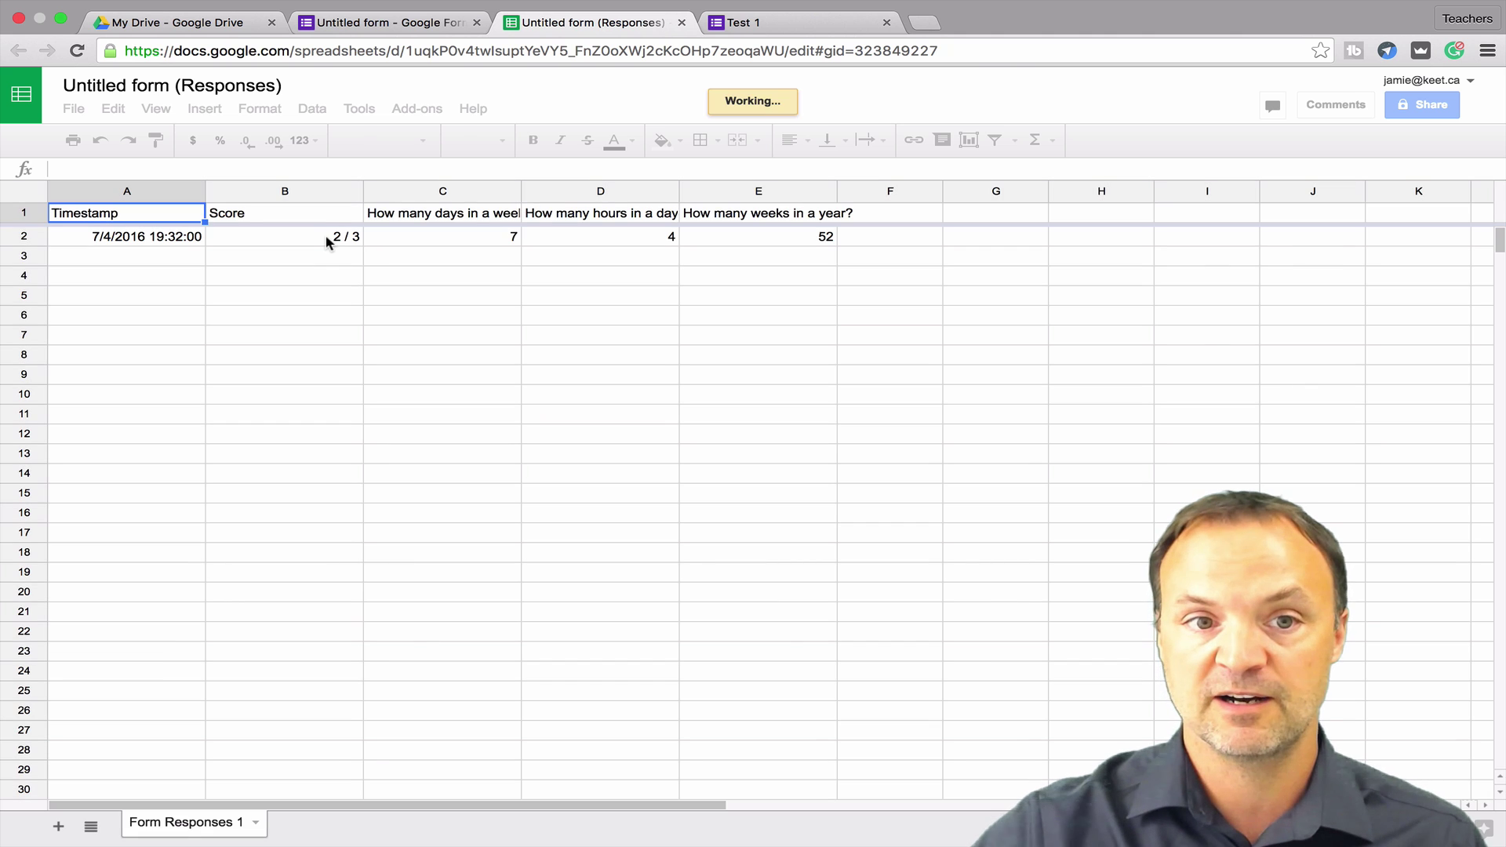
Check the Score in cell B2, close the spreadsheet, and review the quiz questions.
{"action": "left_click", "coordinate": [328, 239]}
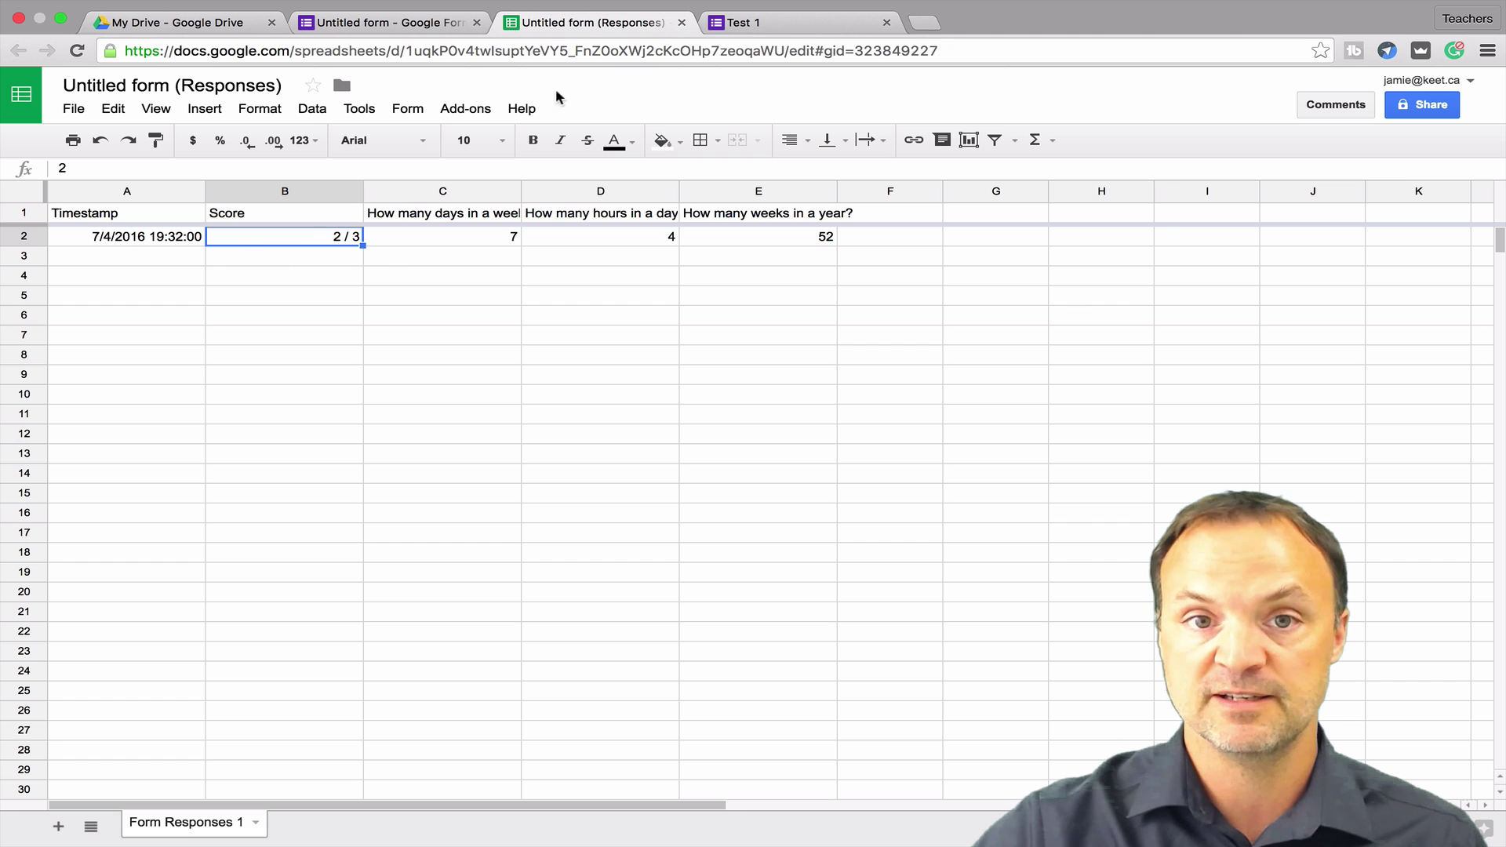
{"action": "left_click", "coordinate": [681, 24]}
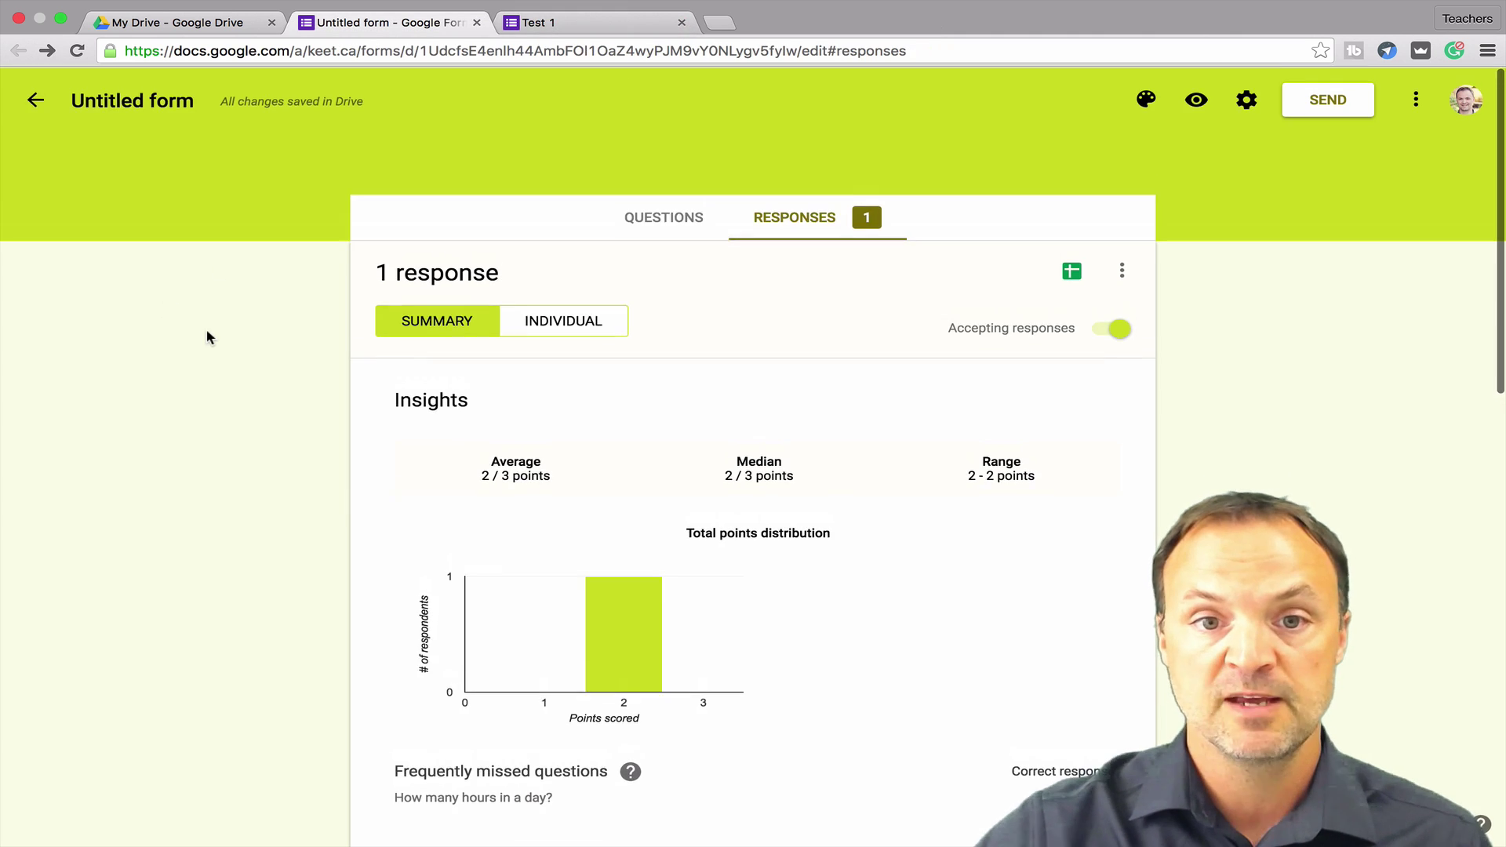
{"action": "left_click", "coordinate": [648, 227]}
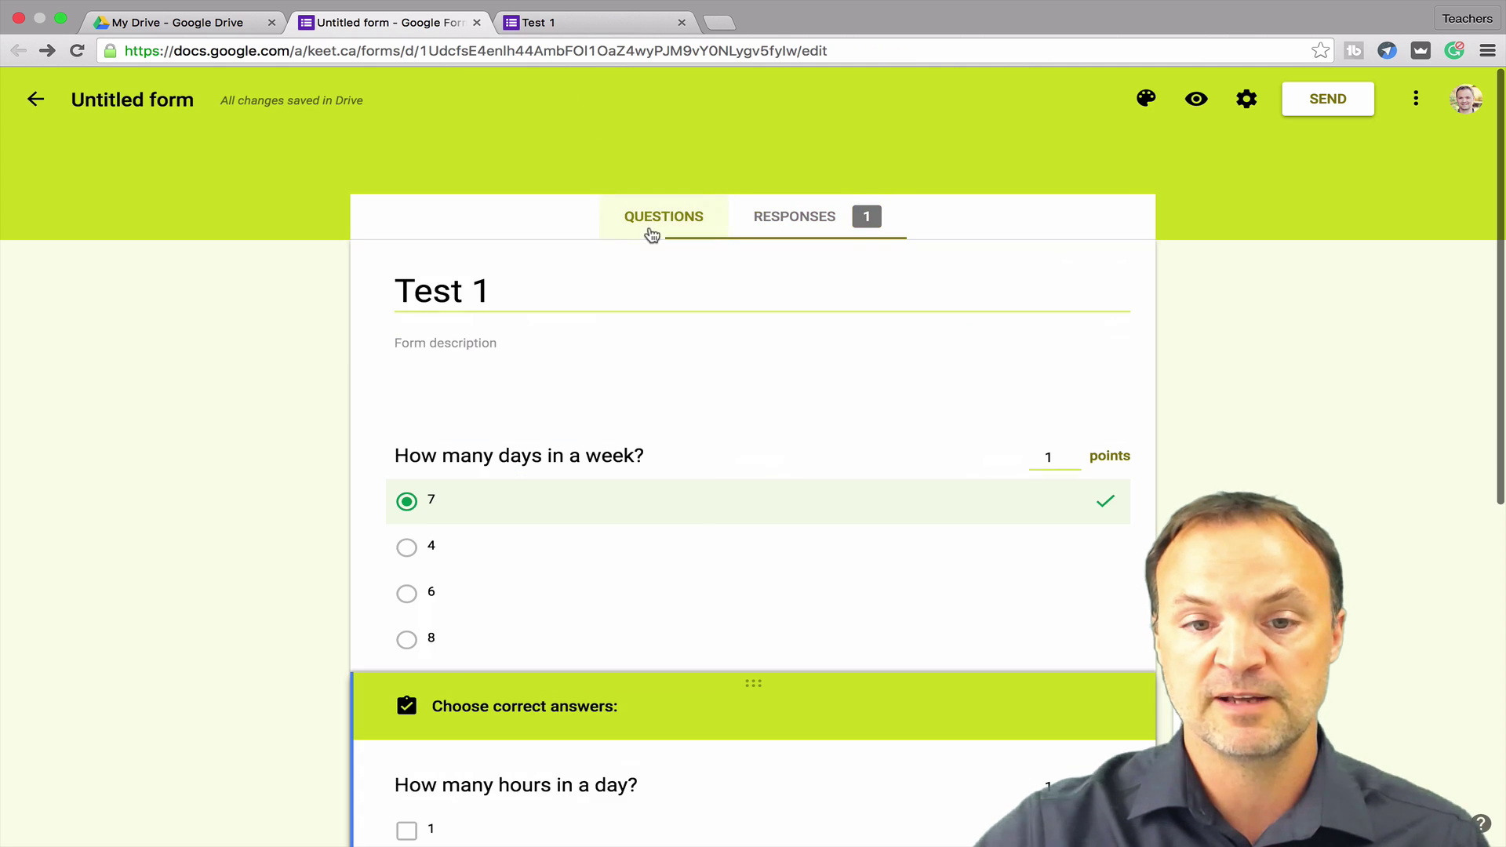
{"action": "scroll", "coordinate": [648, 363], "scroll_direction": "down", "scroll_amount": 5}
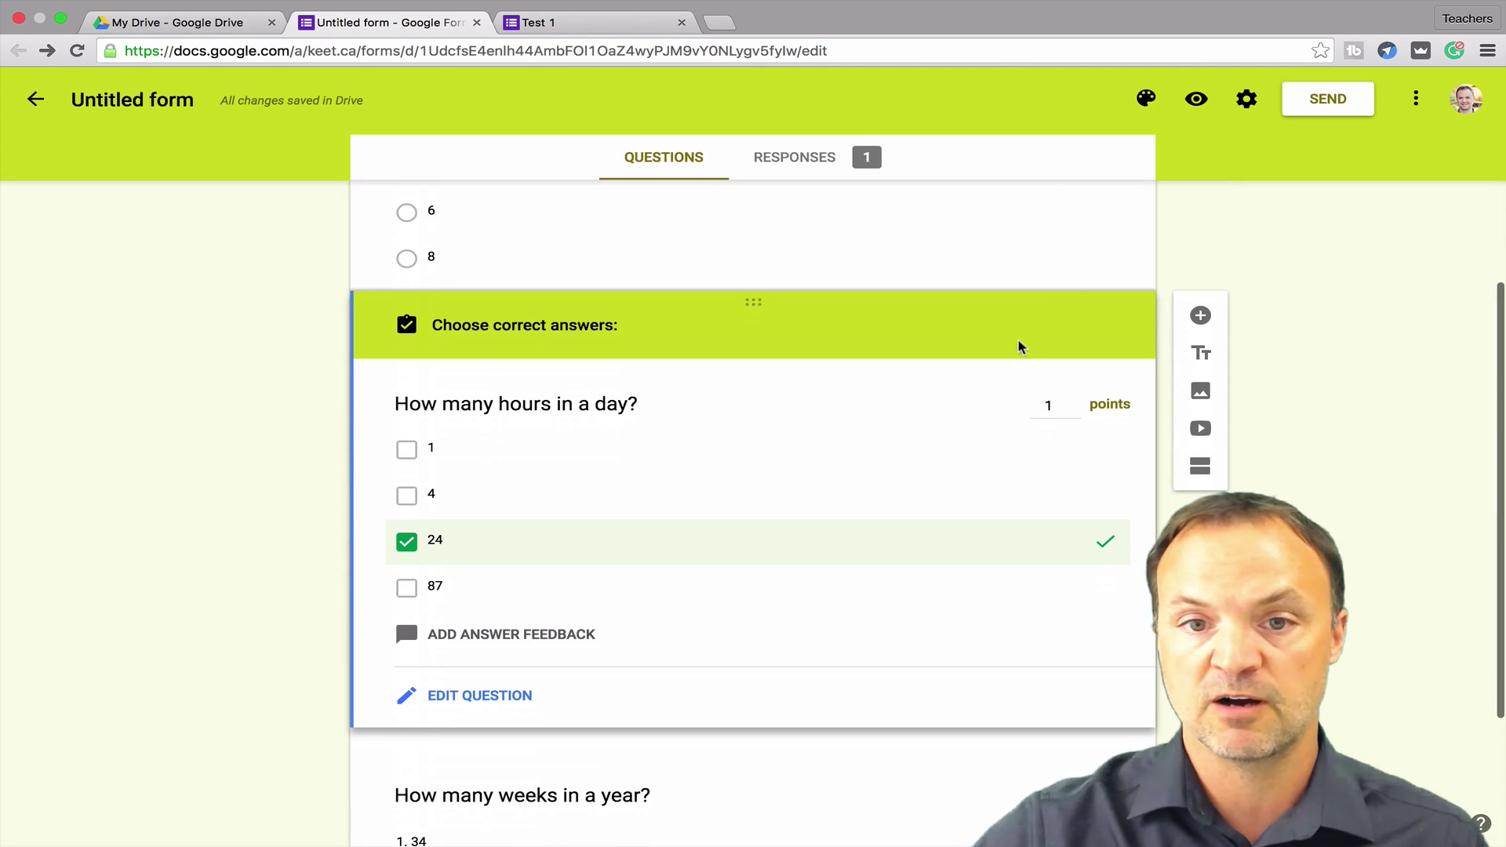
{"action": "scroll", "coordinate": [827, 380], "scroll_direction": "up", "scroll_amount": 4}
{"action": "scroll", "coordinate": [829, 380], "scroll_direction": "up", "scroll_amount": 1}
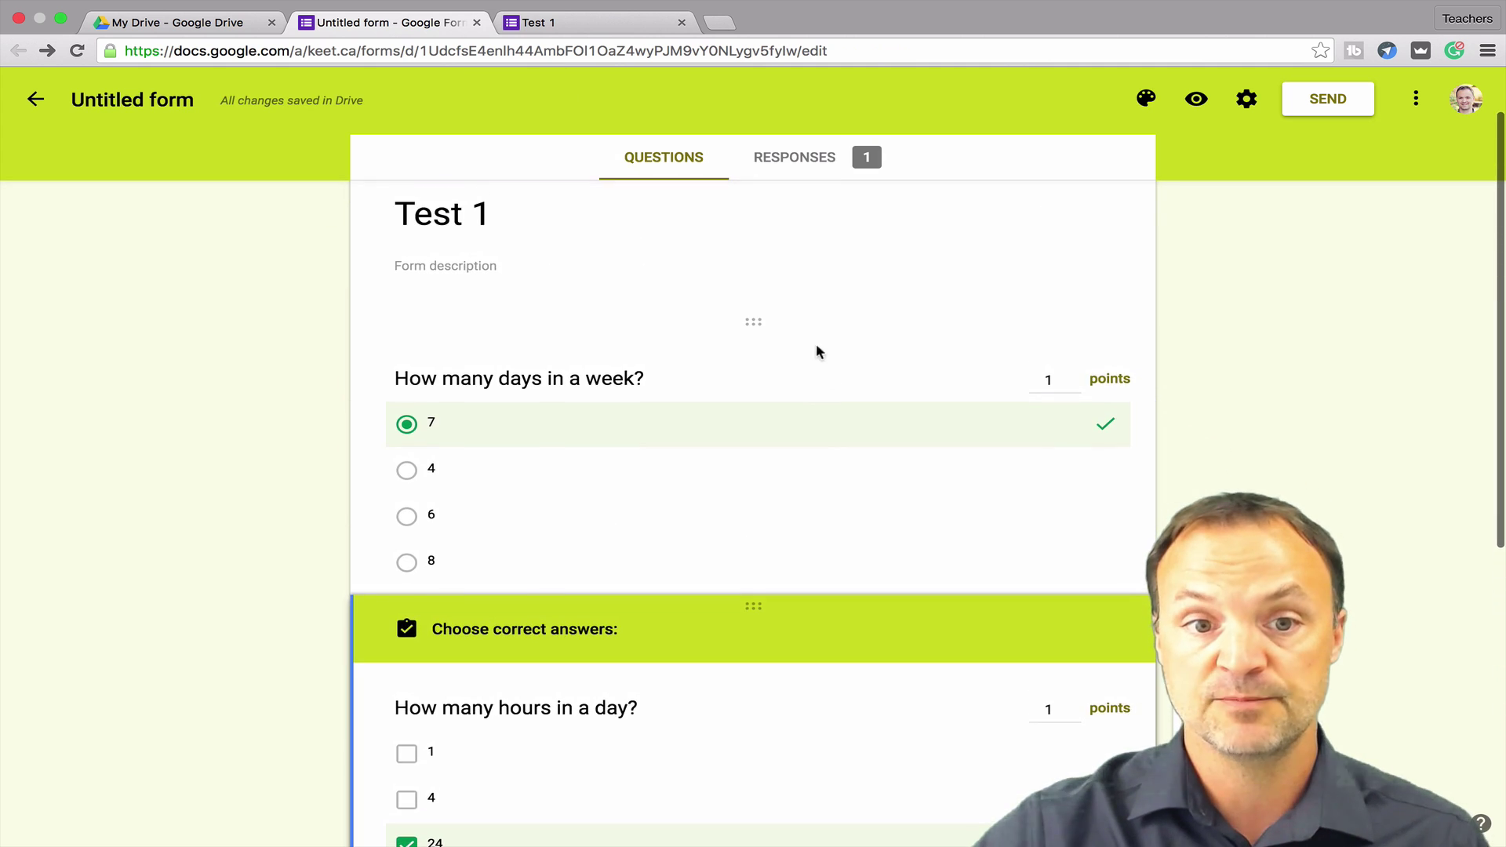